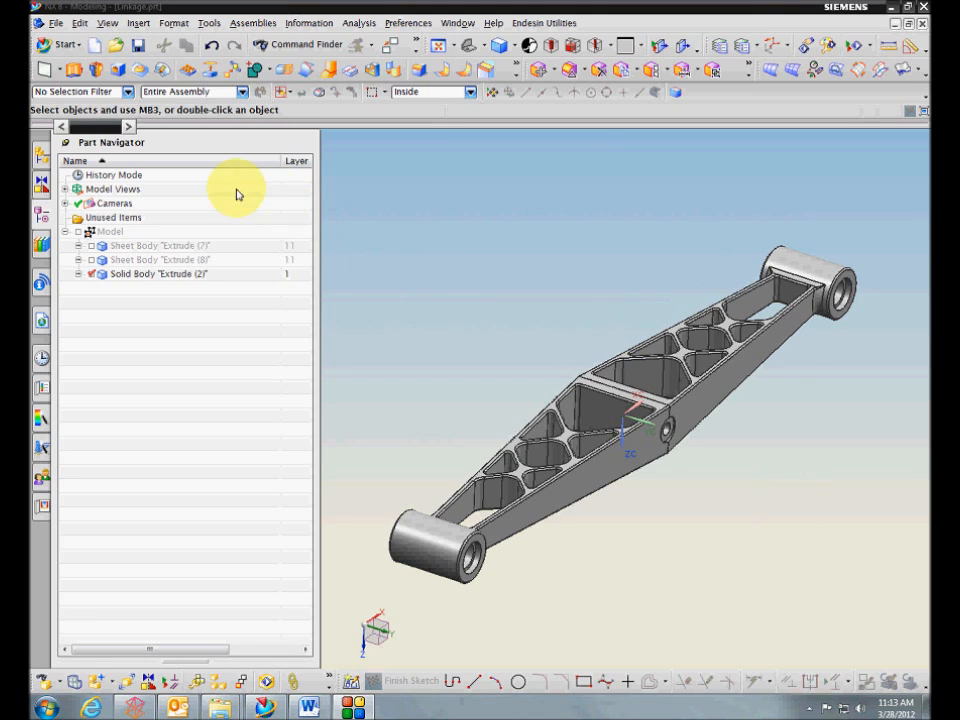
# - List the linkage's model history in timestamp order and inspect the part from several angles
pyautogui.rightClick(223, 162)
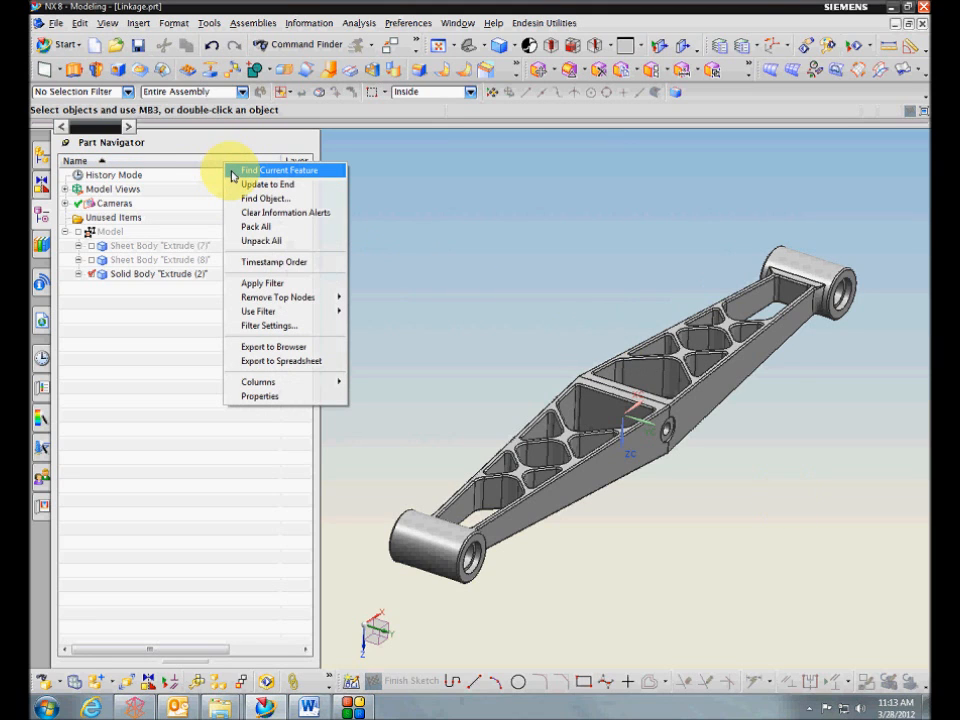
pyautogui.click(270, 261)
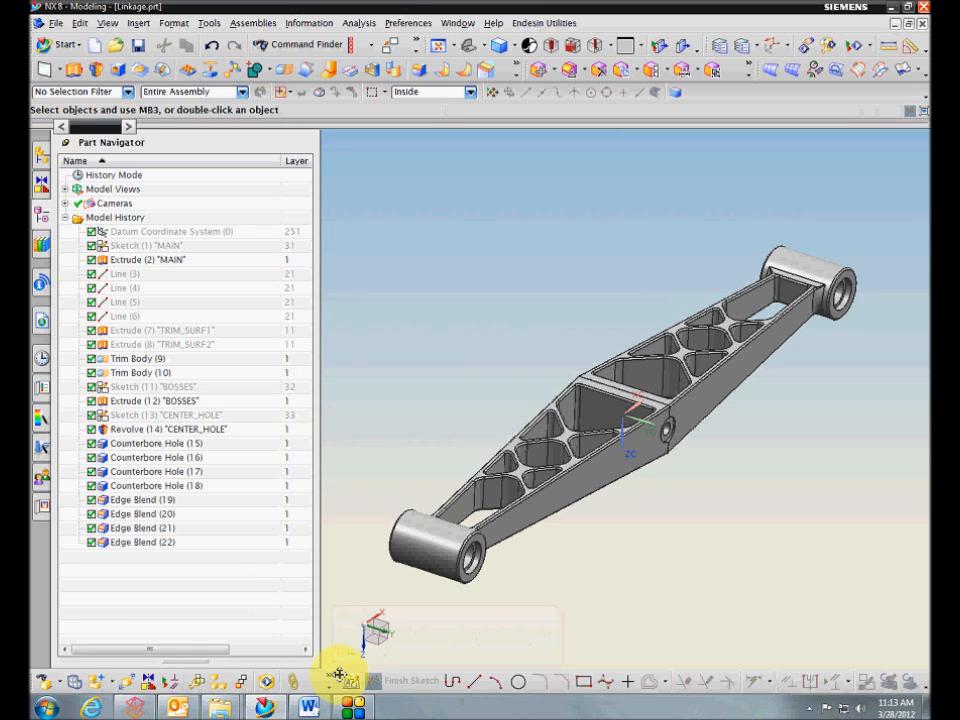
pyautogui.moveTo(340, 676)
pyautogui.mouseDown()
pyautogui.moveTo(369, 681)
pyautogui.moveTo(386, 651)
pyautogui.mouseUp()
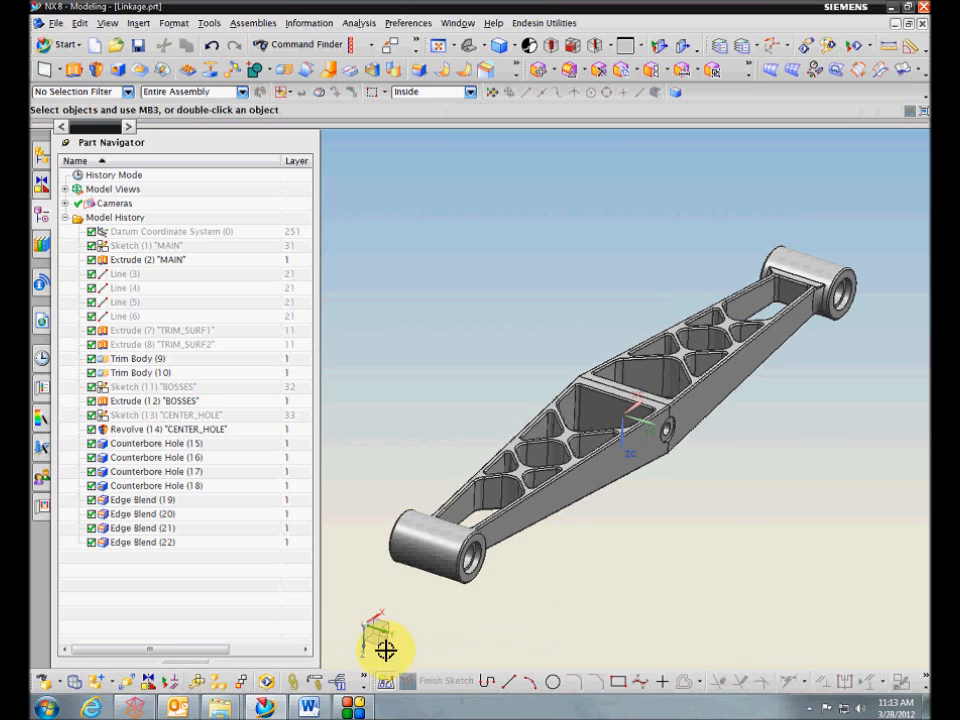
pyautogui.moveTo(360, 564); pyautogui.dragTo(364, 423, button='middle')
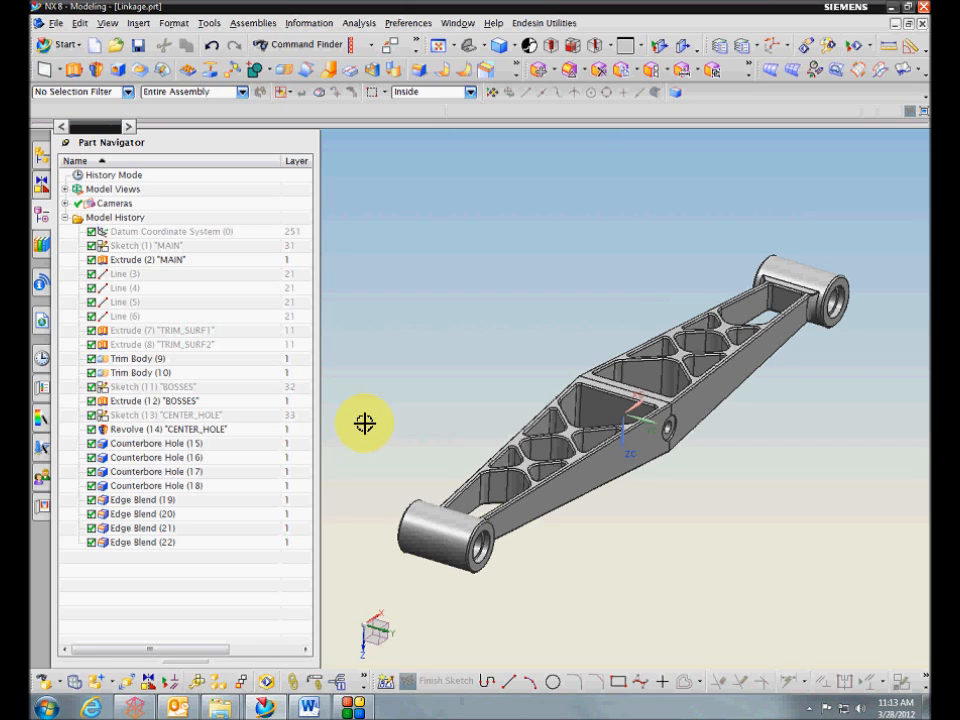
pyautogui.moveTo(535, 294); pyautogui.dragTo(552, 260, button='middle')
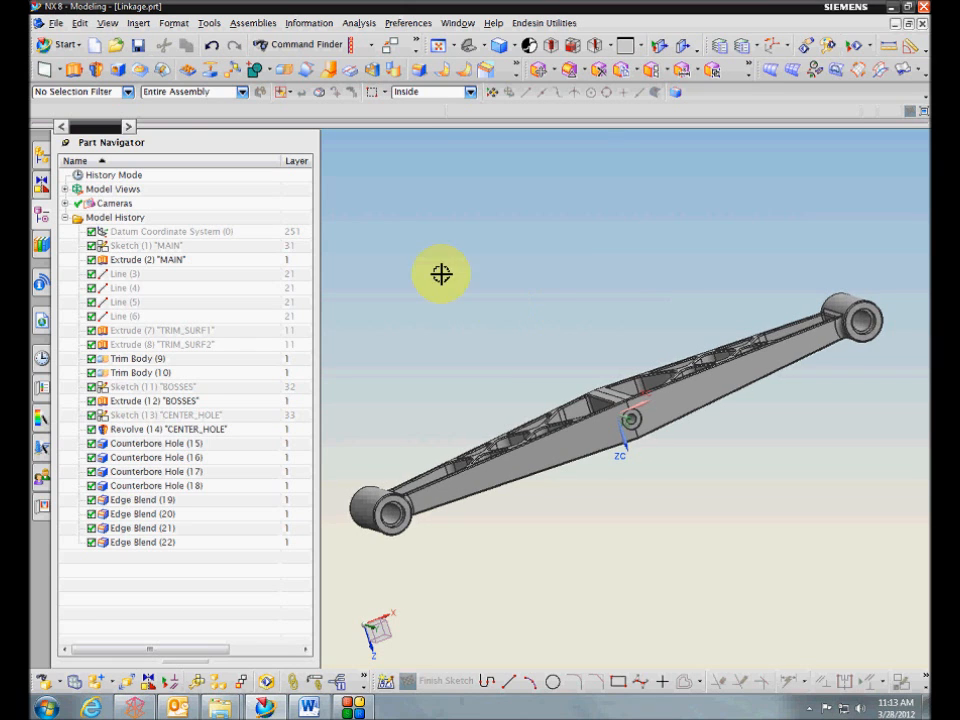
# - In Advanced Simulation, create a new FEM and simulation from Linkage.prt with an idealized part, all visible bodies and the NX NASTRAN structural environment
pyautogui.click(64, 45)
pyautogui.click(76, 112)
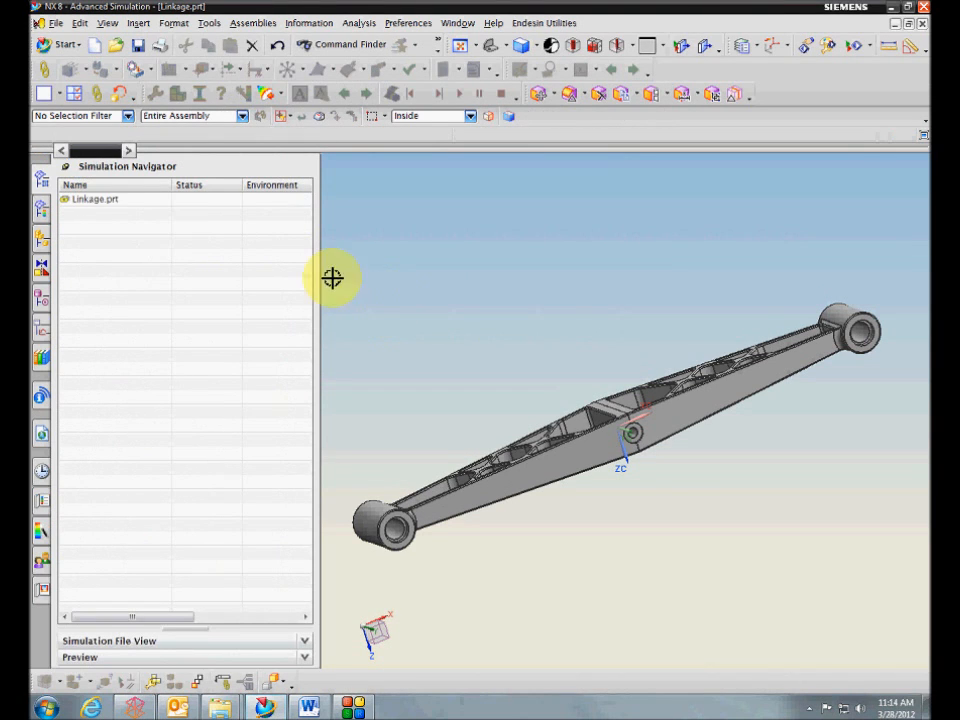
pyautogui.rightClick(85, 199)
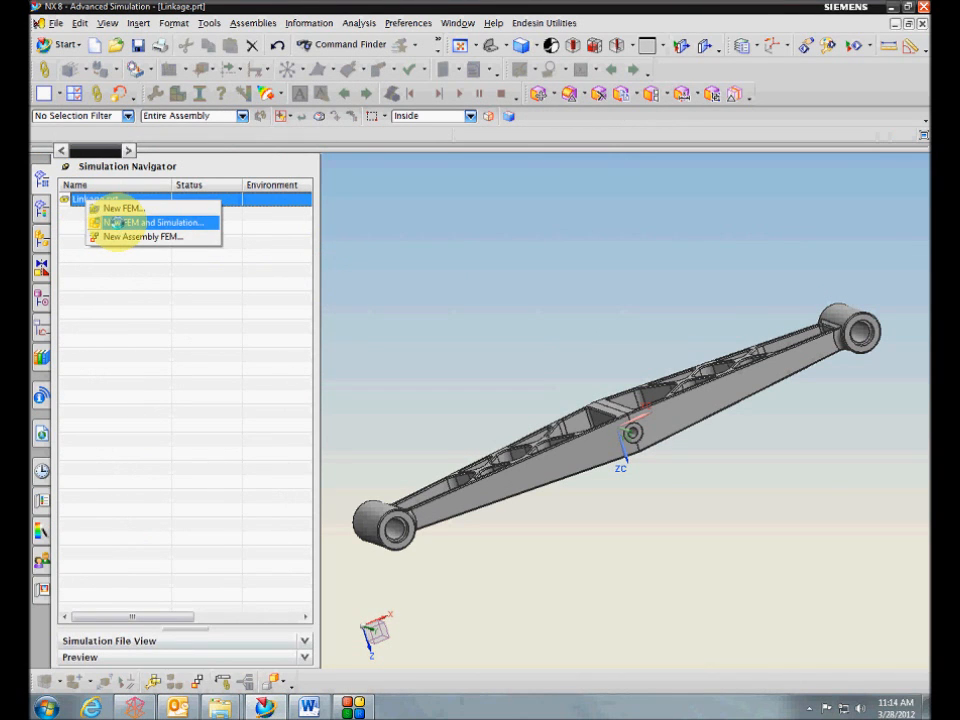
pyautogui.click(119, 225)
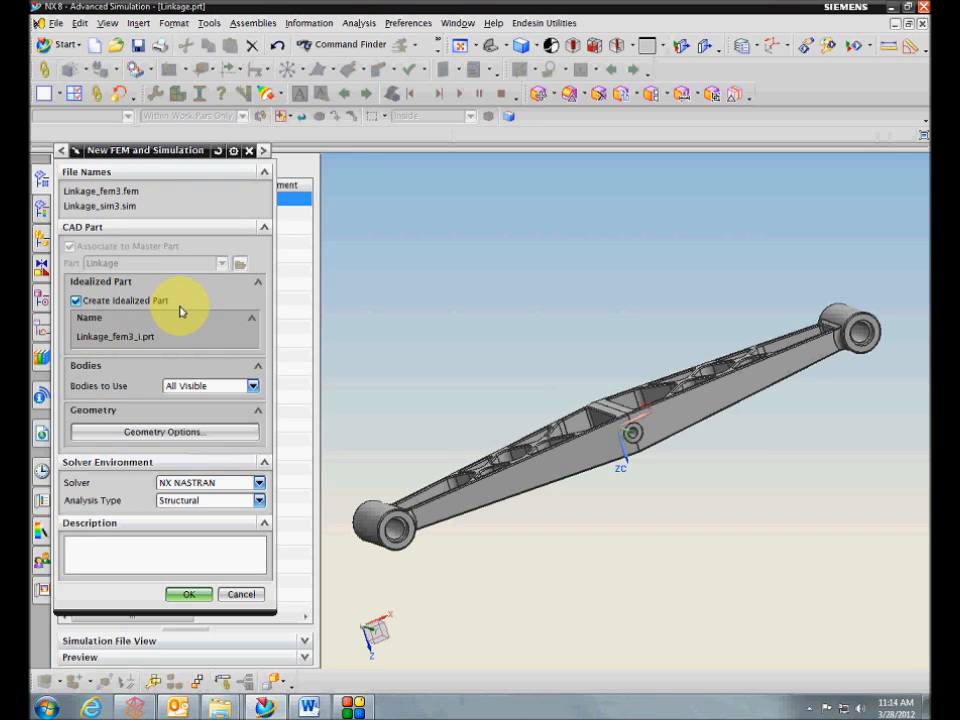
pyautogui.click(76, 301)
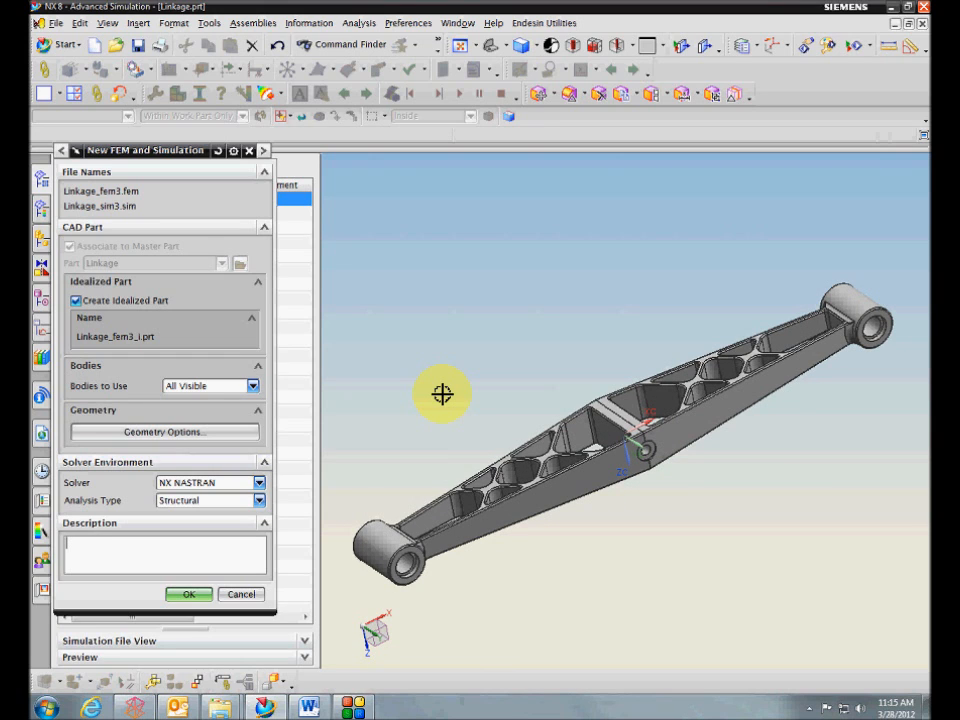
pyautogui.click(163, 431)
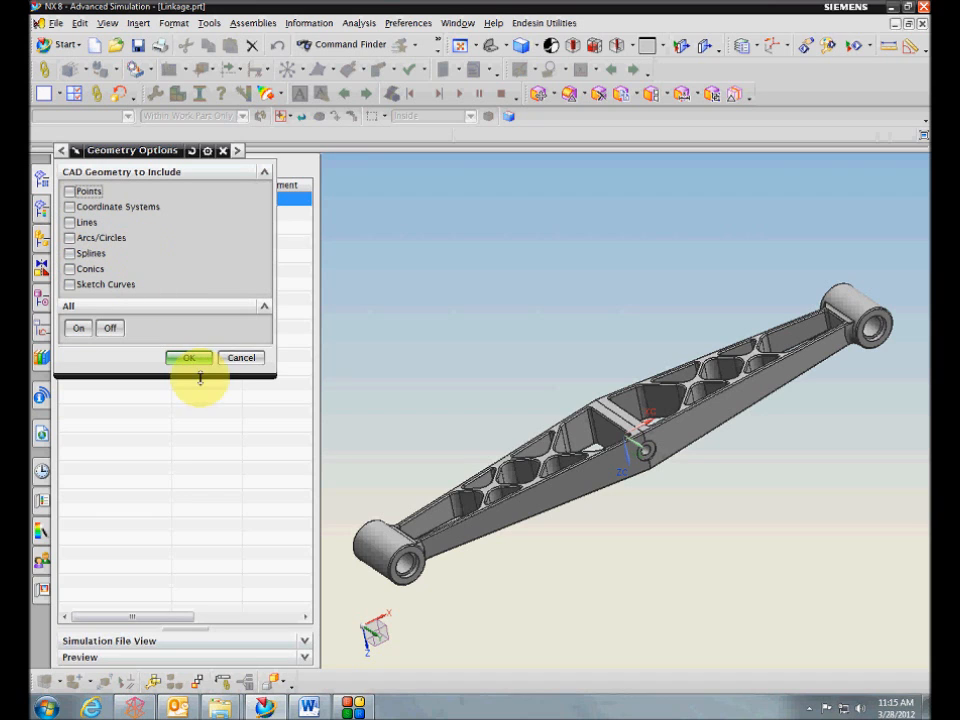
pyautogui.click(254, 366)
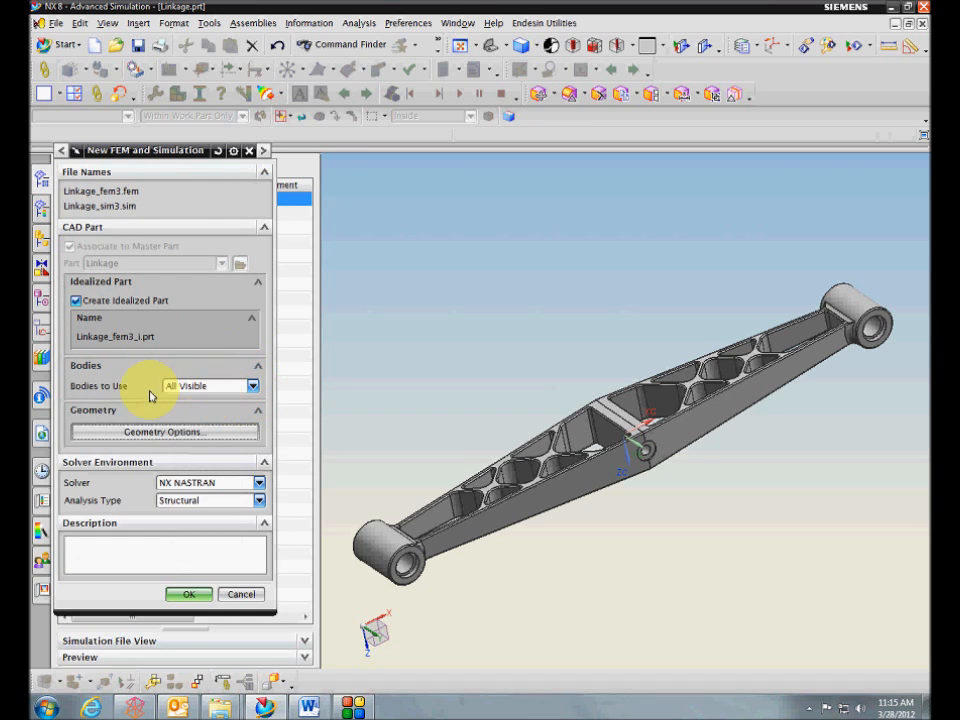
pyautogui.click(253, 386)
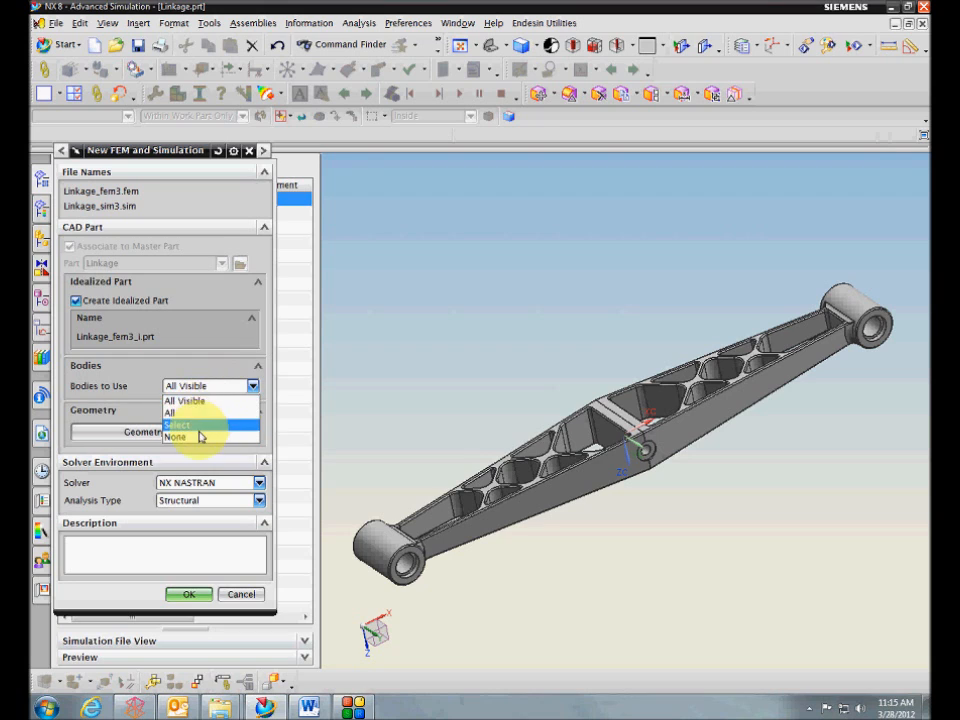
pyautogui.click(207, 401)
pyautogui.click(193, 595)
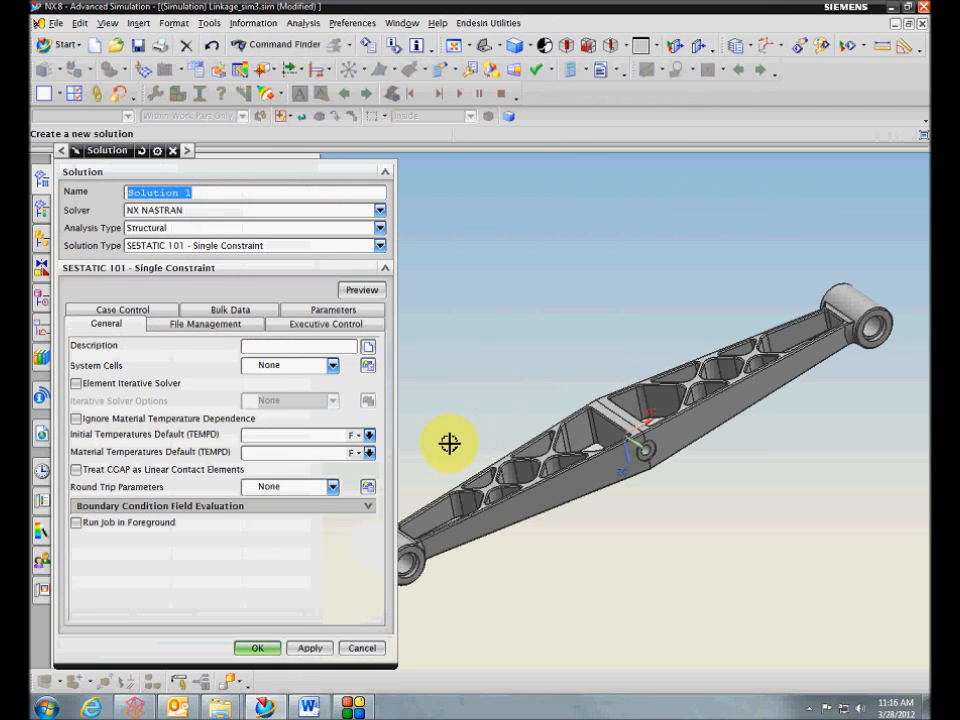
# - Create Solution 1 as an NX NASTRAN structural solution of type SESTATIC 101 - Single Constraint
pyautogui.click(188, 151)
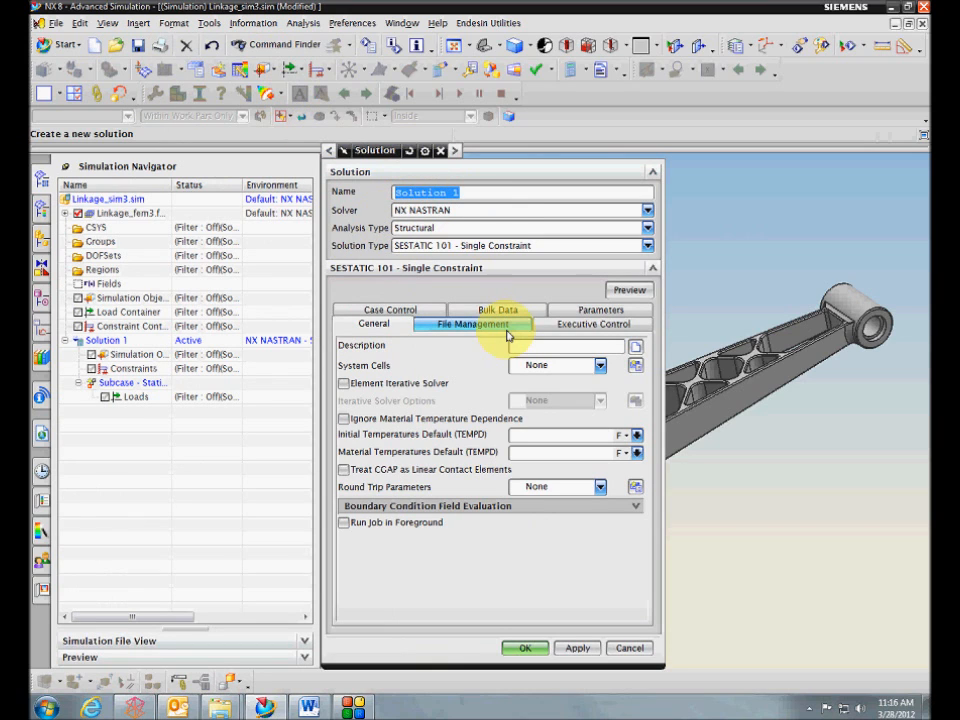
pyautogui.click(647, 246)
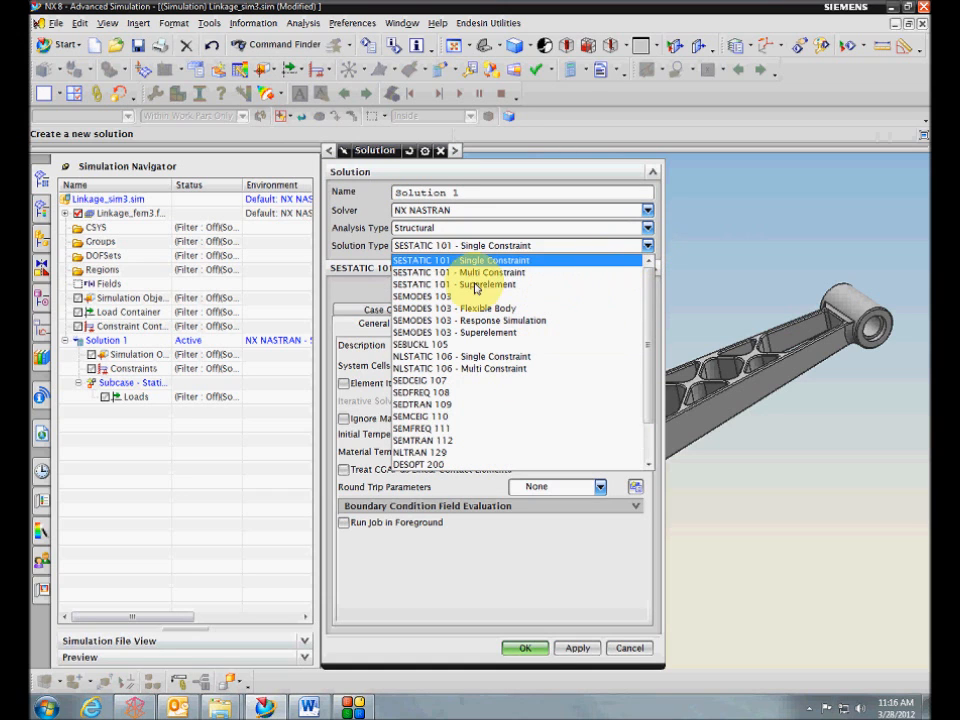
pyautogui.click(640, 259)
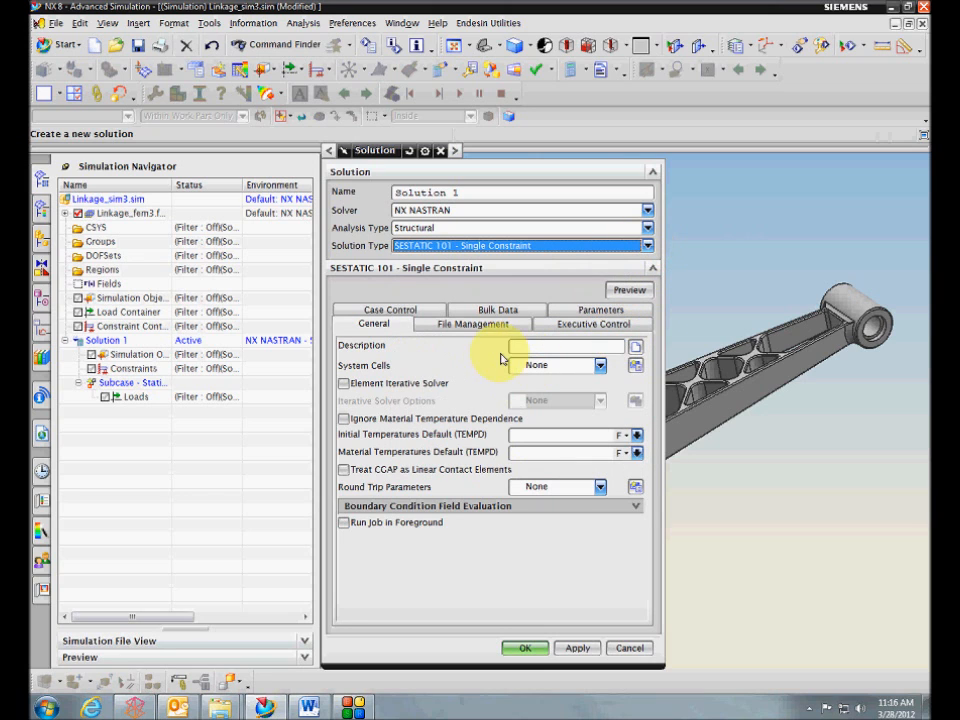
pyautogui.click(521, 649)
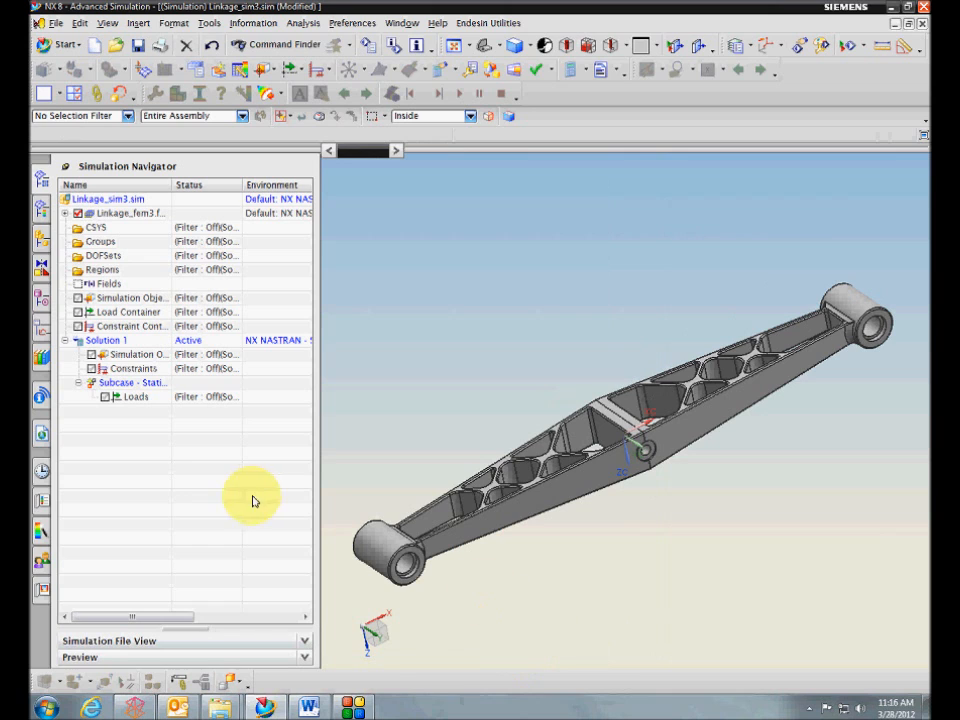
# - Expand the Linkage_fem3.fem branch and examine how the simulation, FEM, idealized and master part files are related
pyautogui.click(65, 214)
pyautogui.click(78, 227)
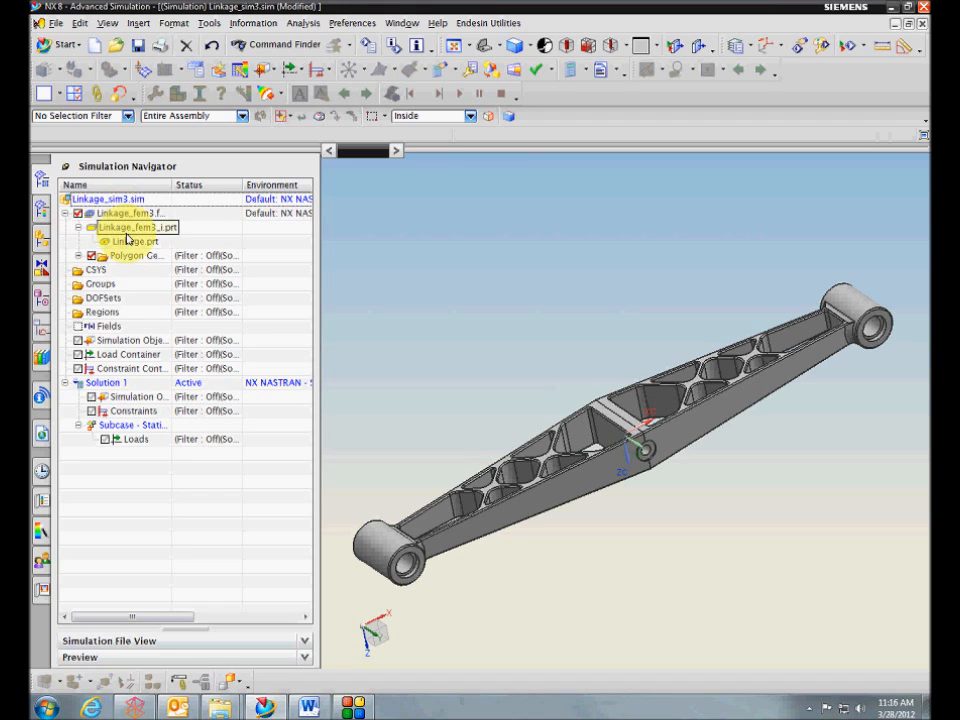
pyautogui.doubleClick(172, 185)
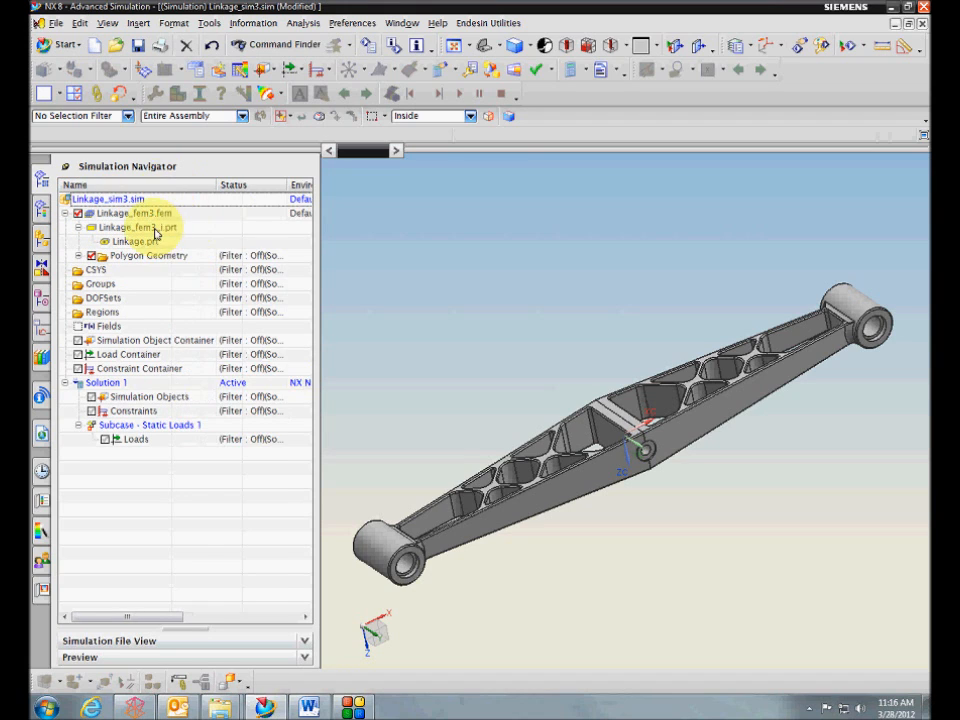
pyautogui.click(158, 214)
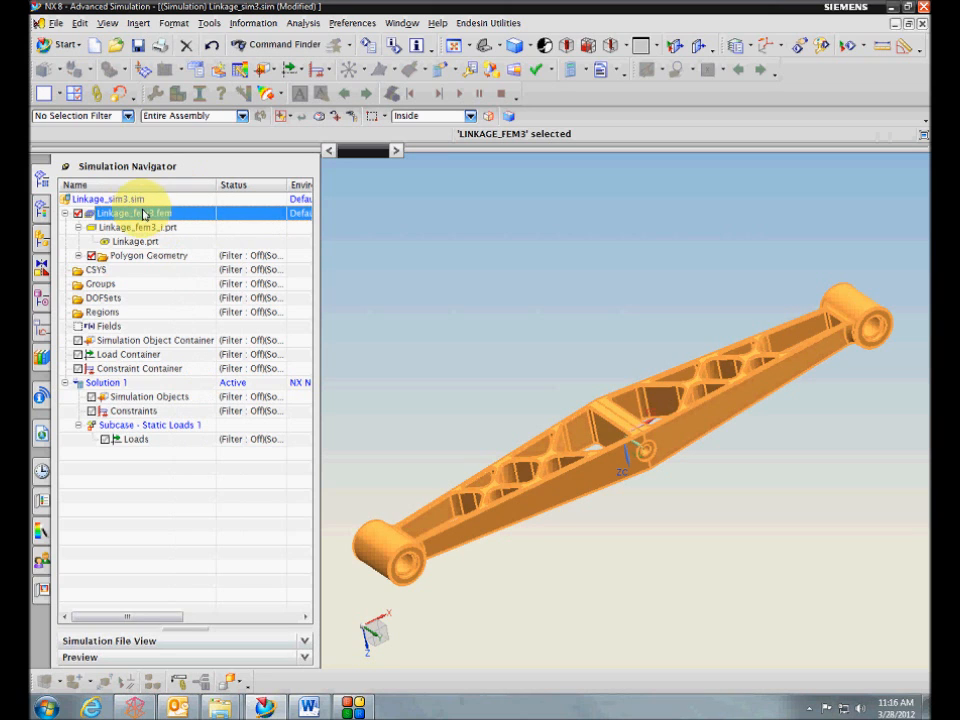
pyautogui.click(127, 200)
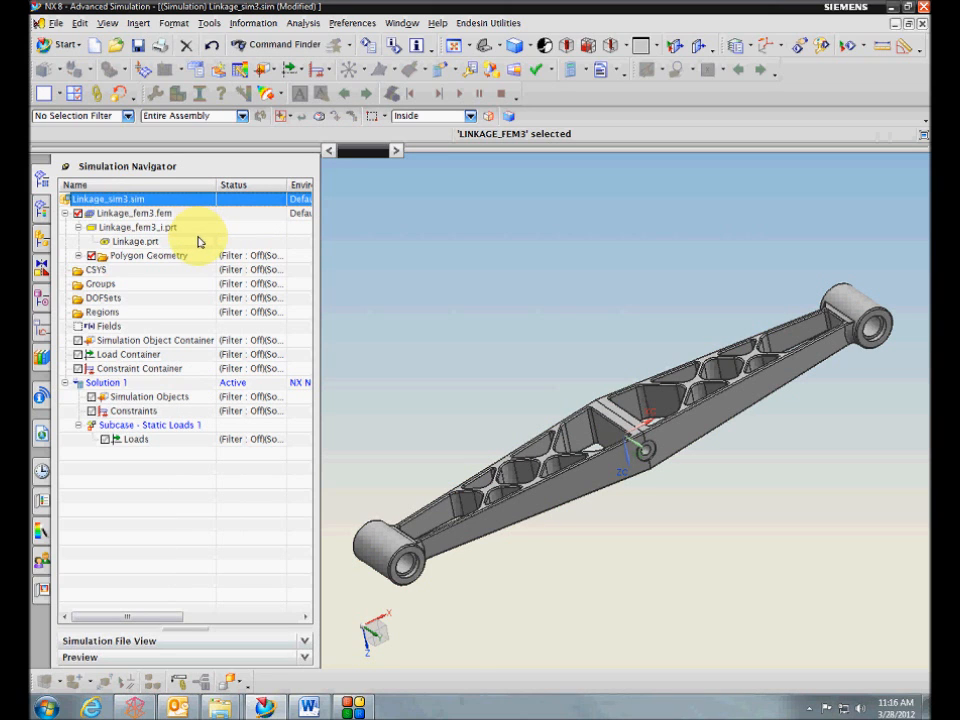
pyautogui.click(137, 243)
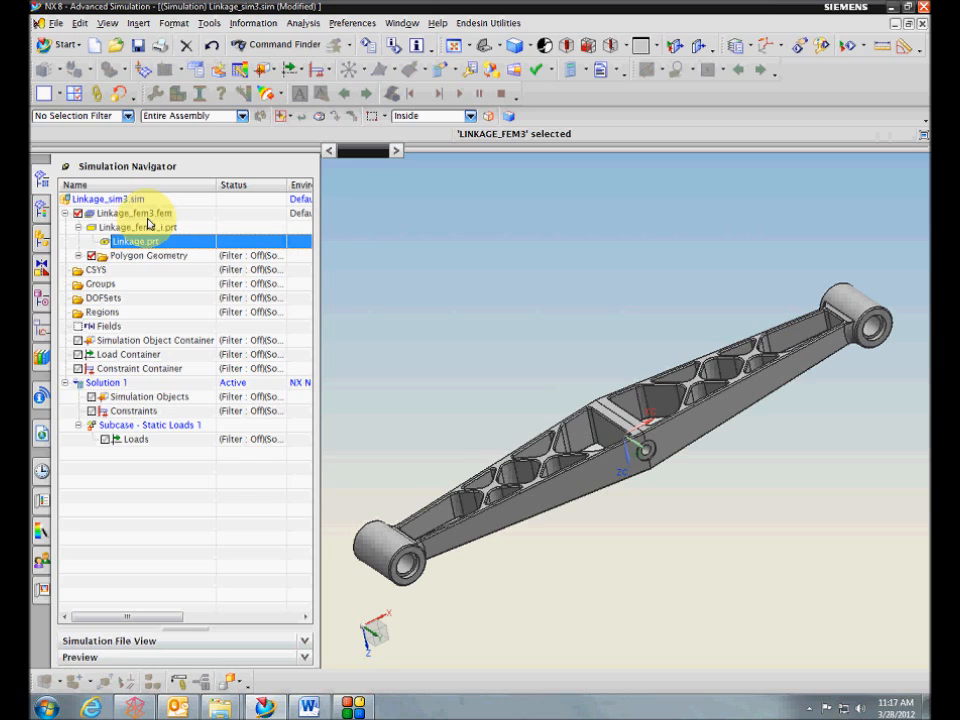
pyautogui.click(131, 229)
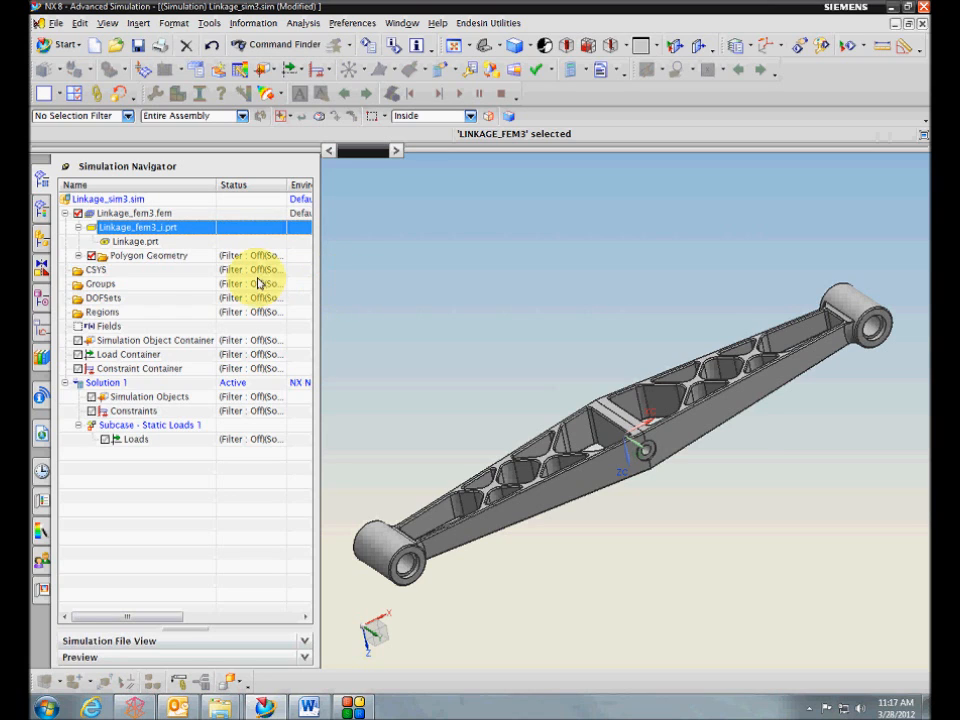
pyautogui.click(147, 240)
# - Make the idealized part Linkage_fem3_i.prt the displayed part
pyautogui.click(147, 232)
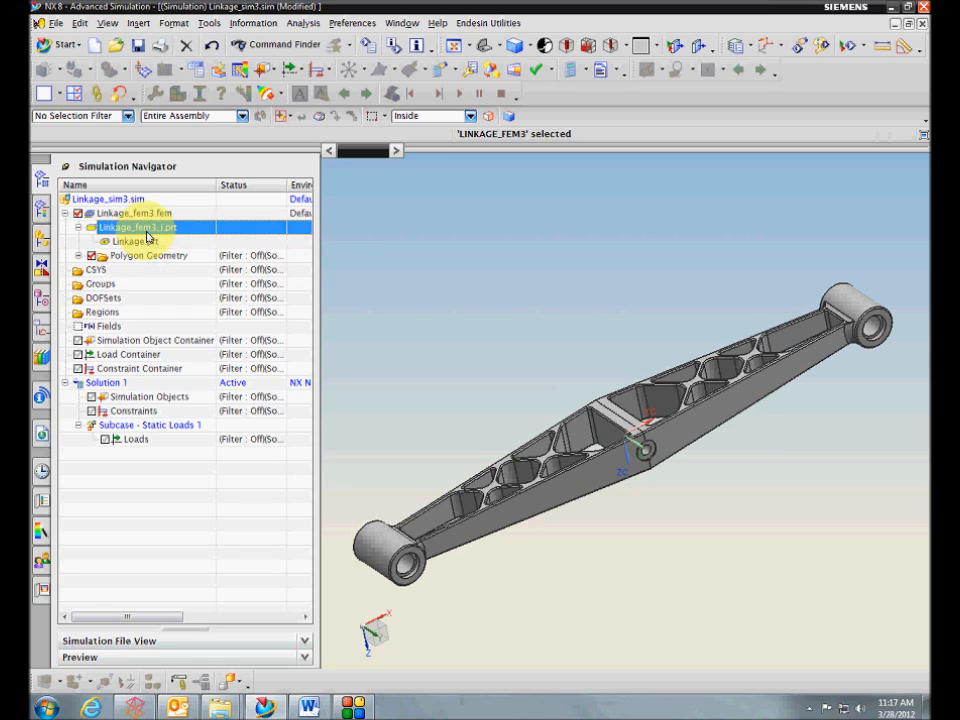
pyautogui.rightClick(140, 230)
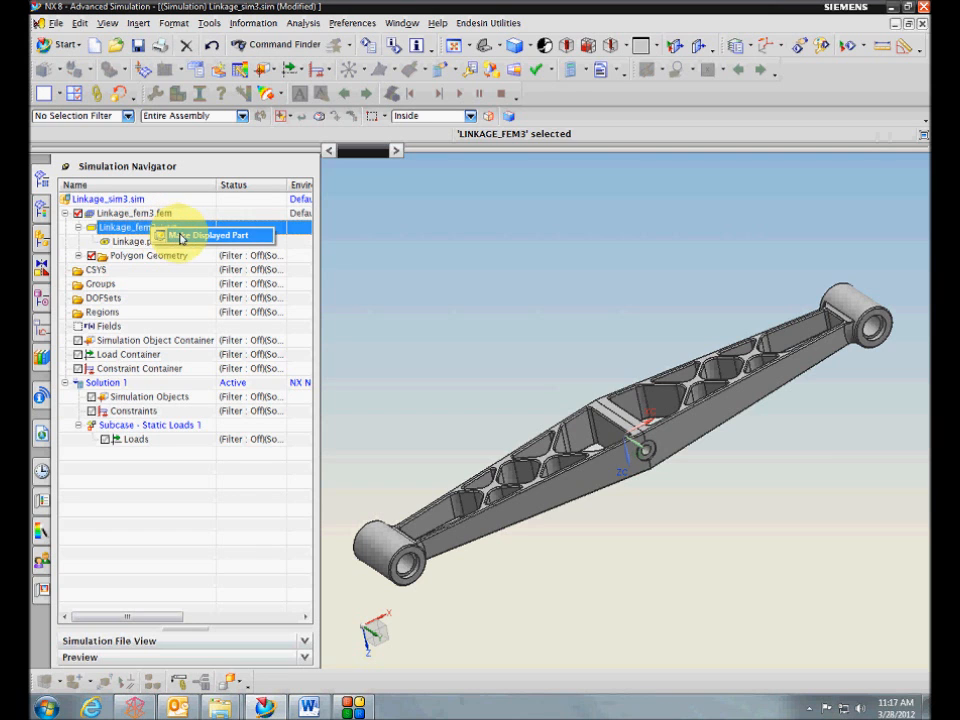
pyautogui.click(172, 236)
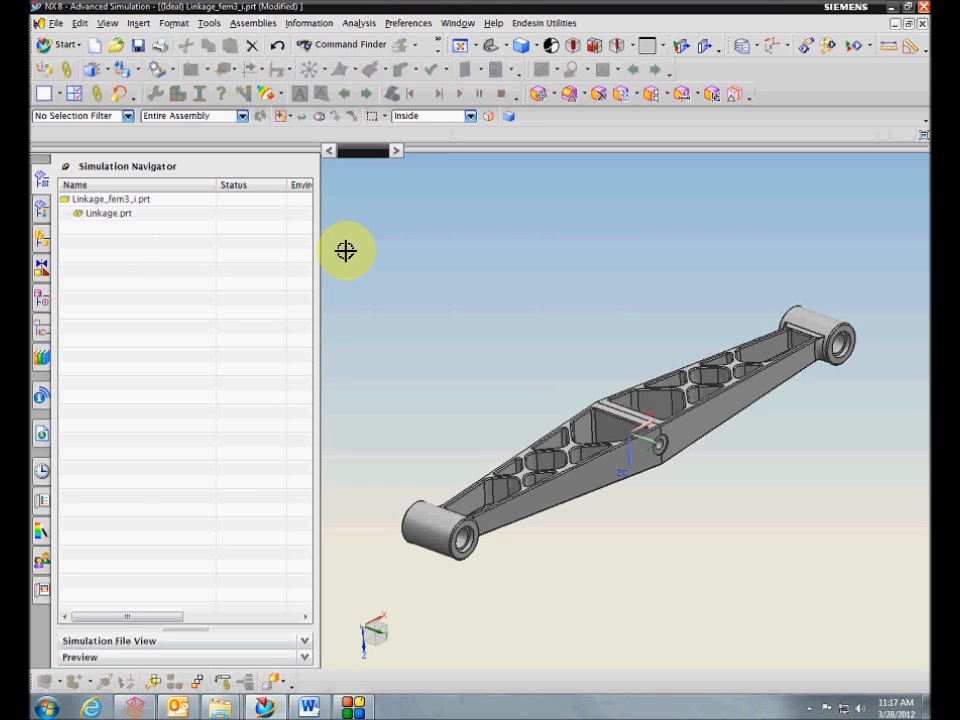
pyautogui.moveTo(345, 250); pyautogui.dragTo(397, 276, button='middle')
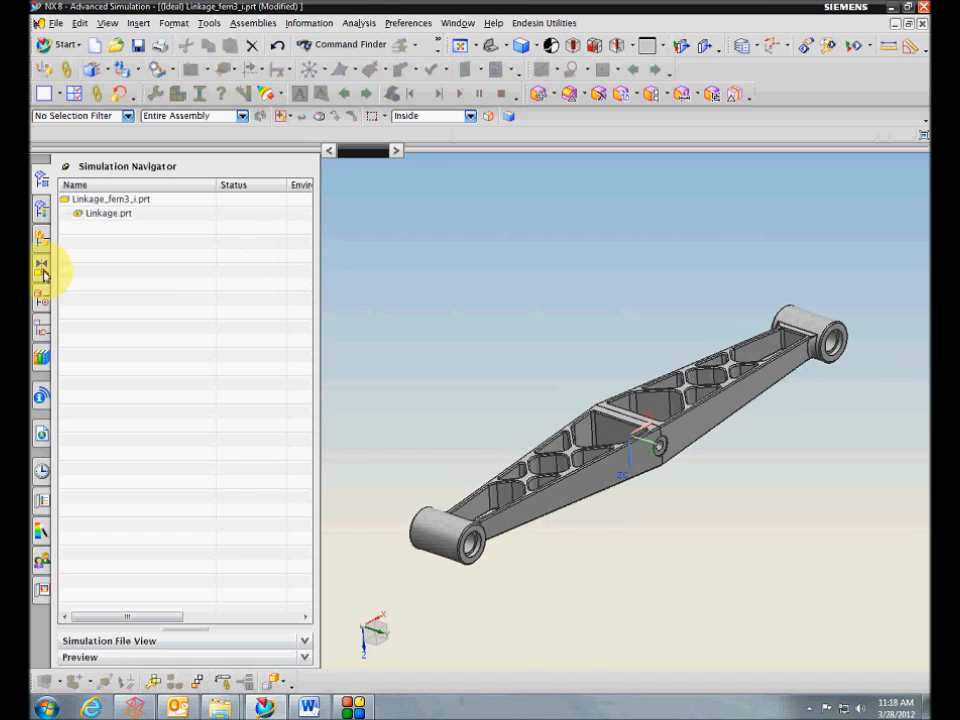
# - Examine the idealized part's assembly structure and feature history, comparing Linkage_fem3_i with its Linkage component
pyautogui.click(40, 240)
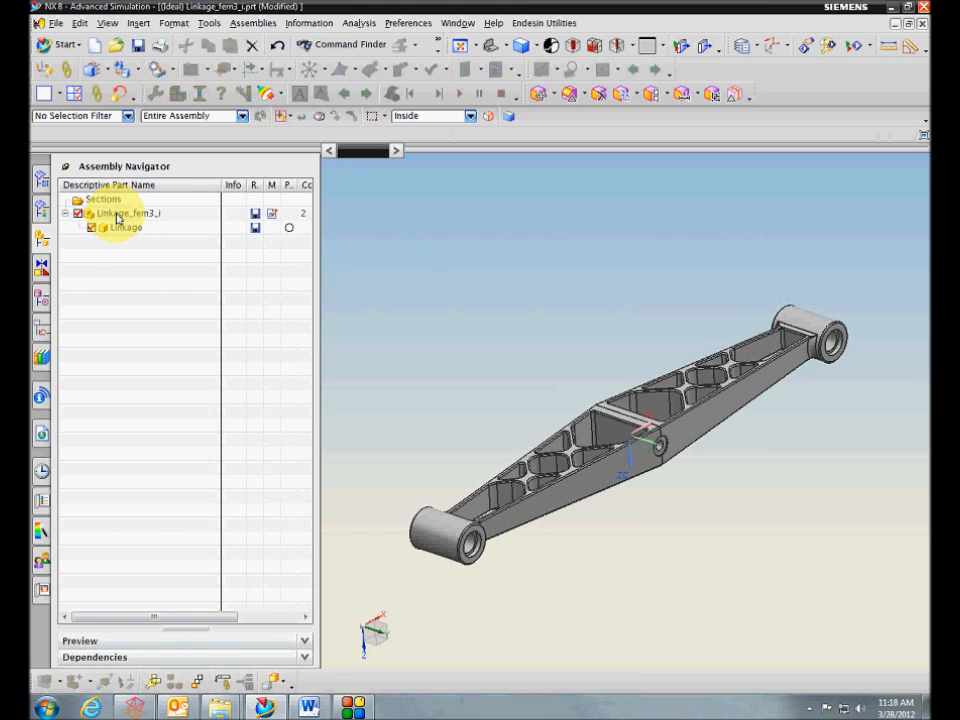
pyautogui.click(127, 230)
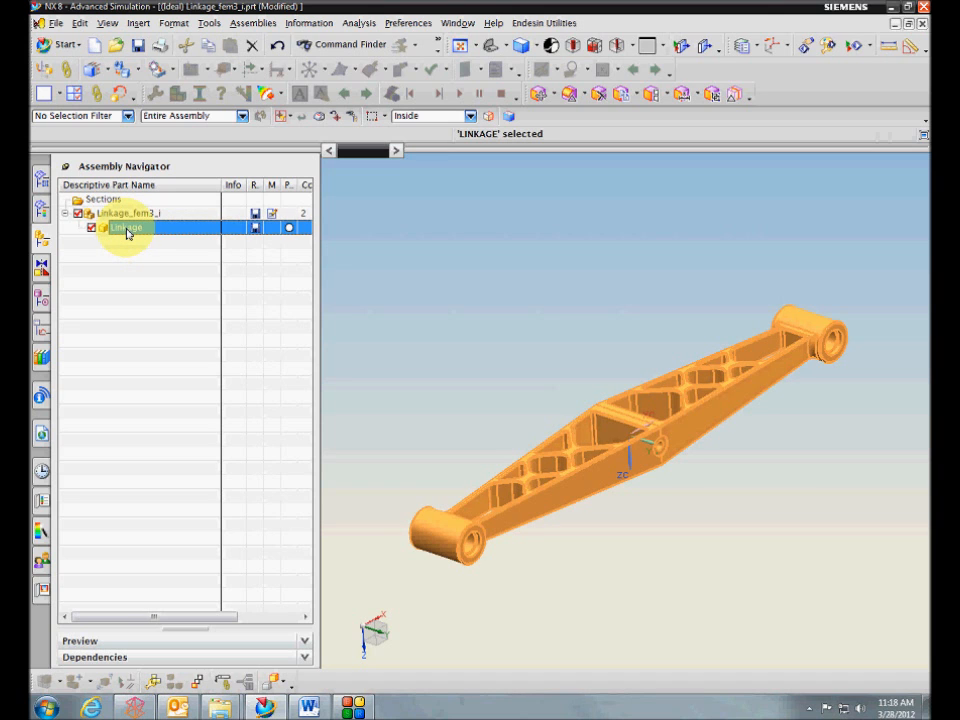
pyautogui.click(127, 214)
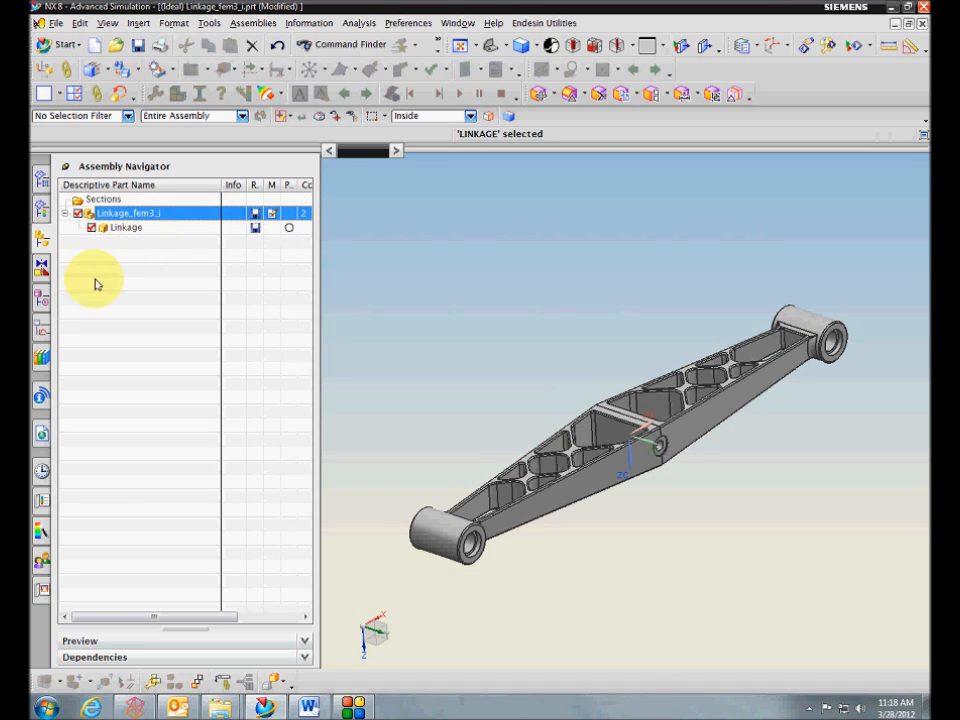
pyautogui.click(45, 298)
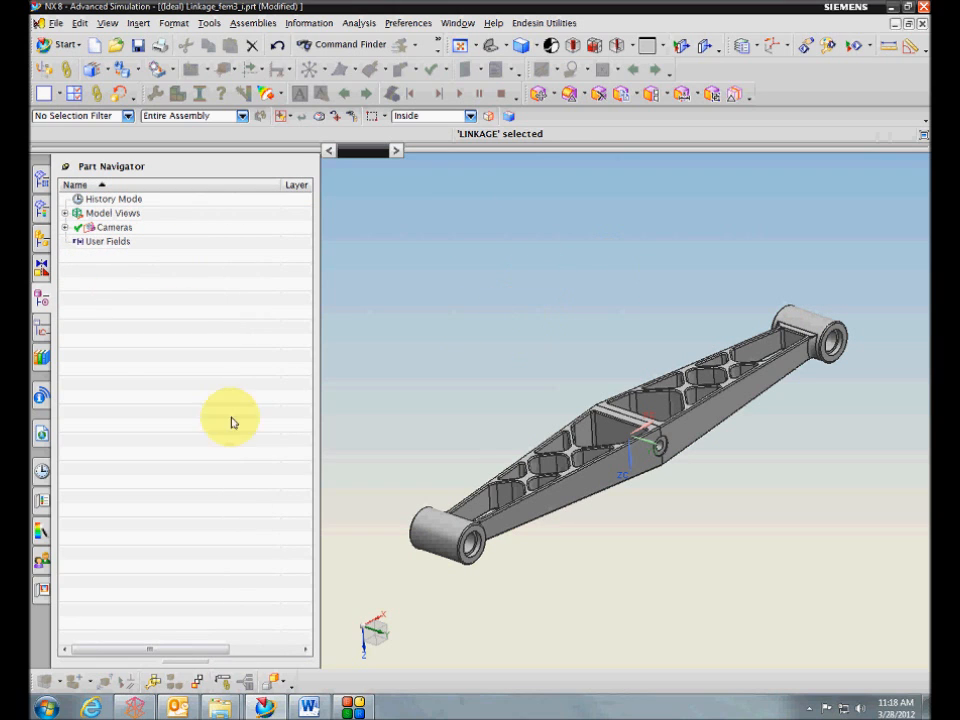
pyautogui.click(41, 239)
pyautogui.click(119, 228)
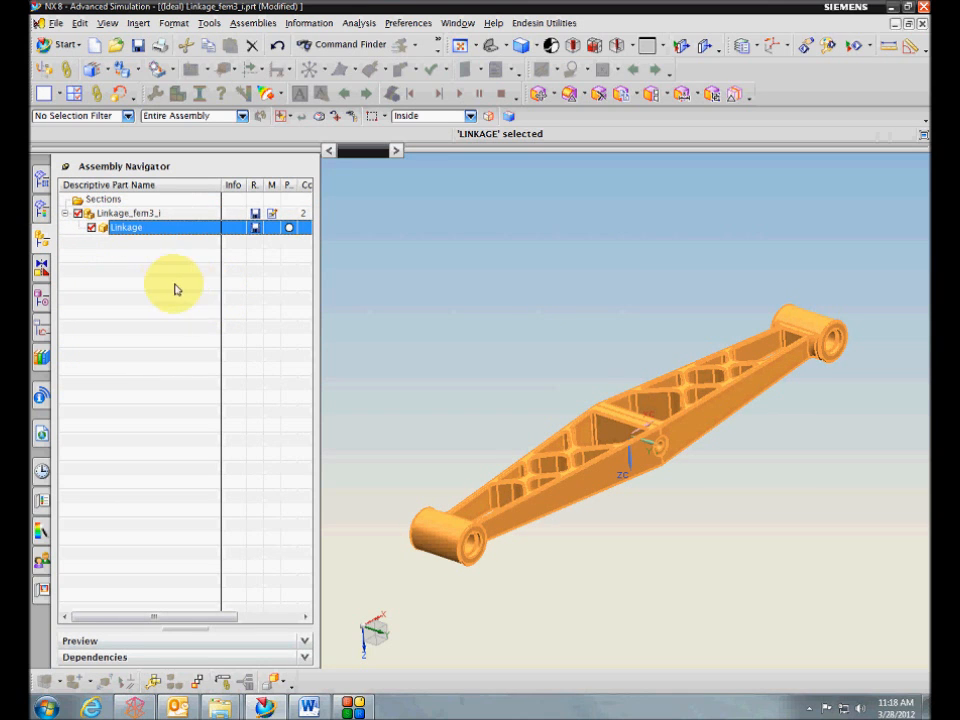
pyautogui.click(132, 216)
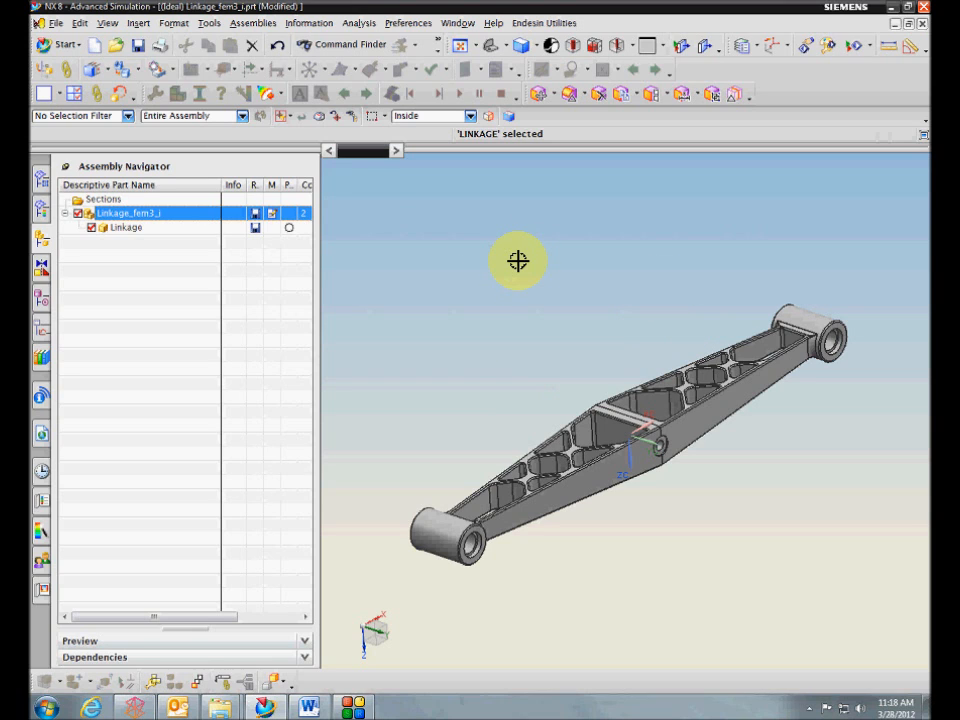
pyautogui.moveTo(221, 184); pyautogui.dragTo(235, 184)
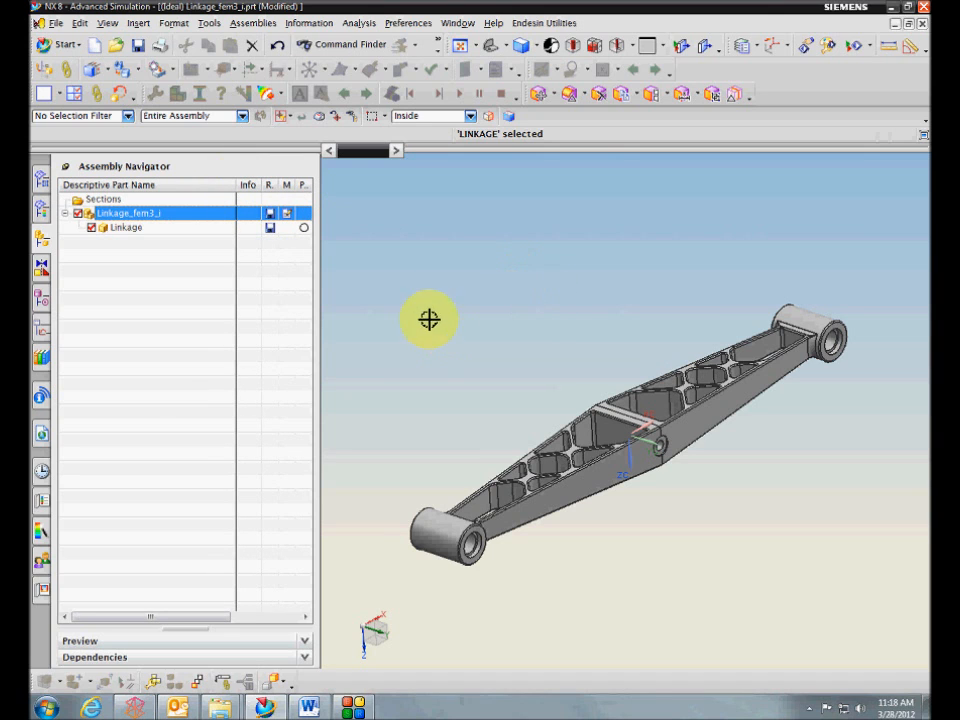
pyautogui.click(123, 230)
pyautogui.moveTo(465, 381); pyautogui.dragTo(569, 374, button='middle')
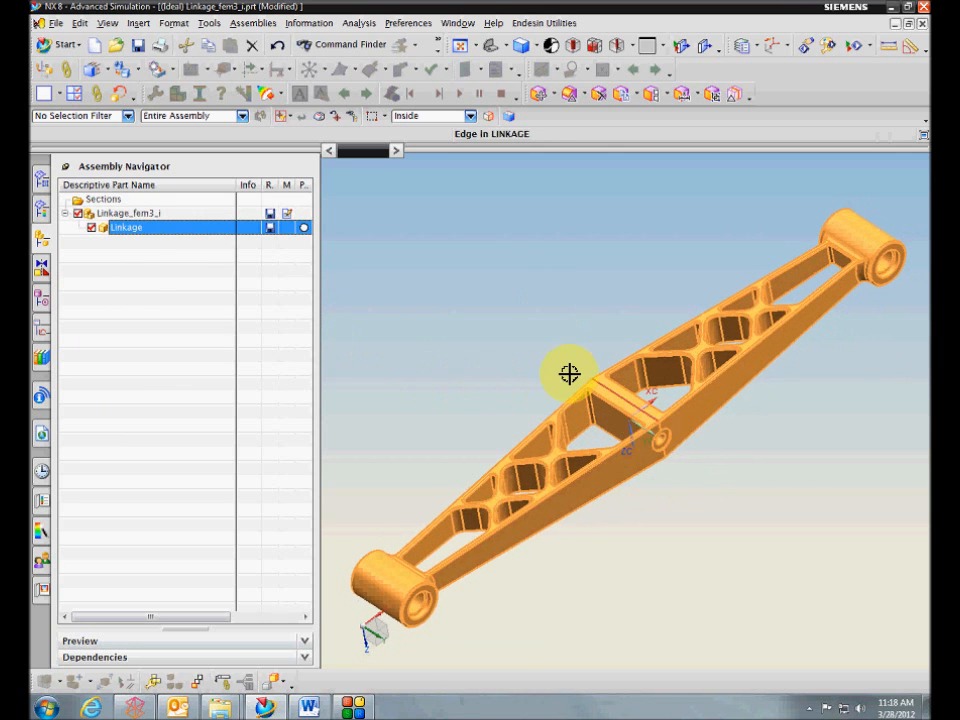
# - Create an associative WAVE-linked copy of the Linkage component's solid body in the idealized part
pyautogui.press('Escape')
pyautogui.moveTo(585, 328); pyautogui.dragTo(628, 347, button='middle')
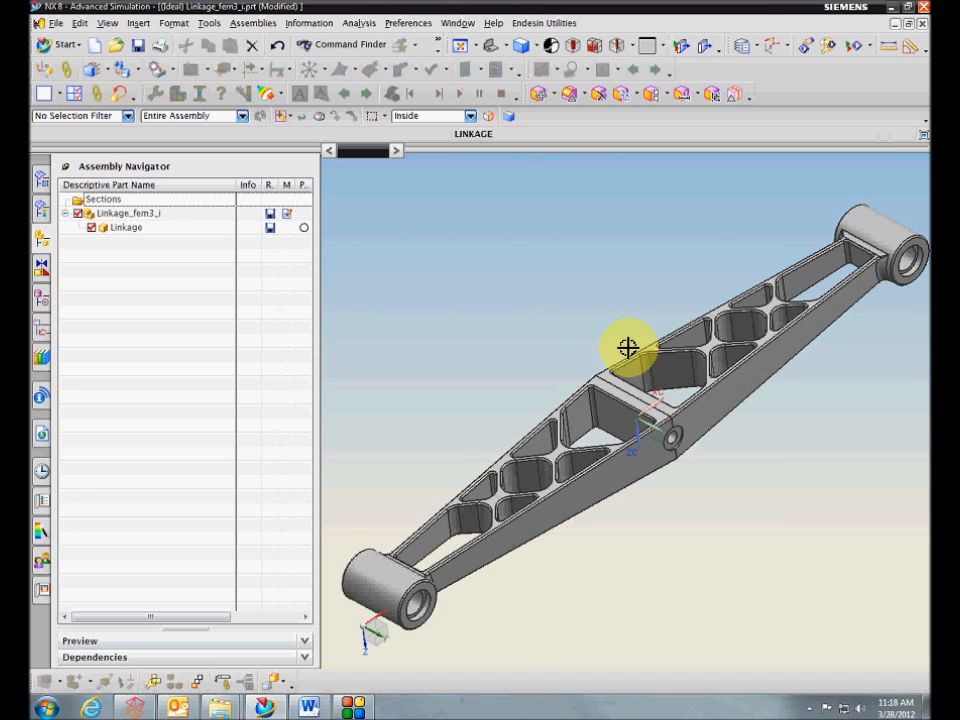
pyautogui.click(626, 383)
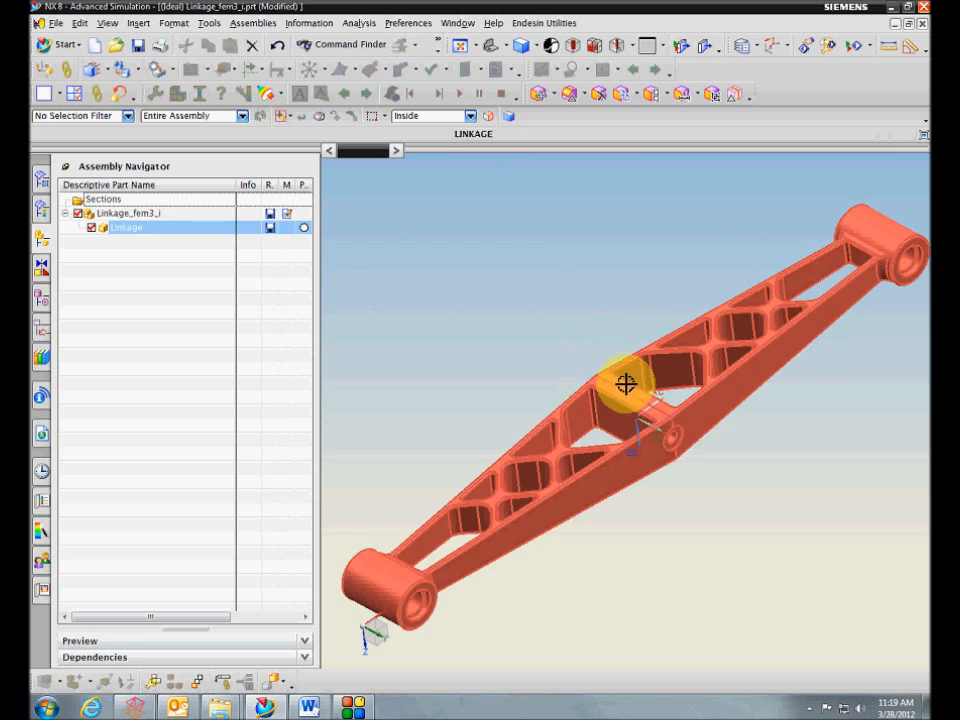
pyautogui.press('Escape')
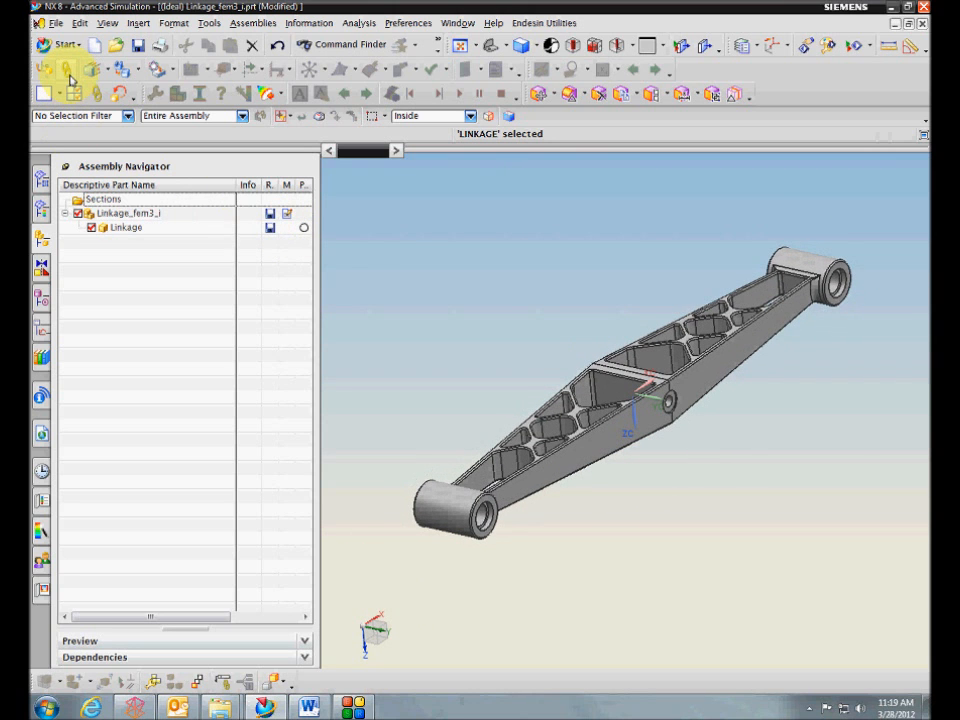
pyautogui.click(66, 71)
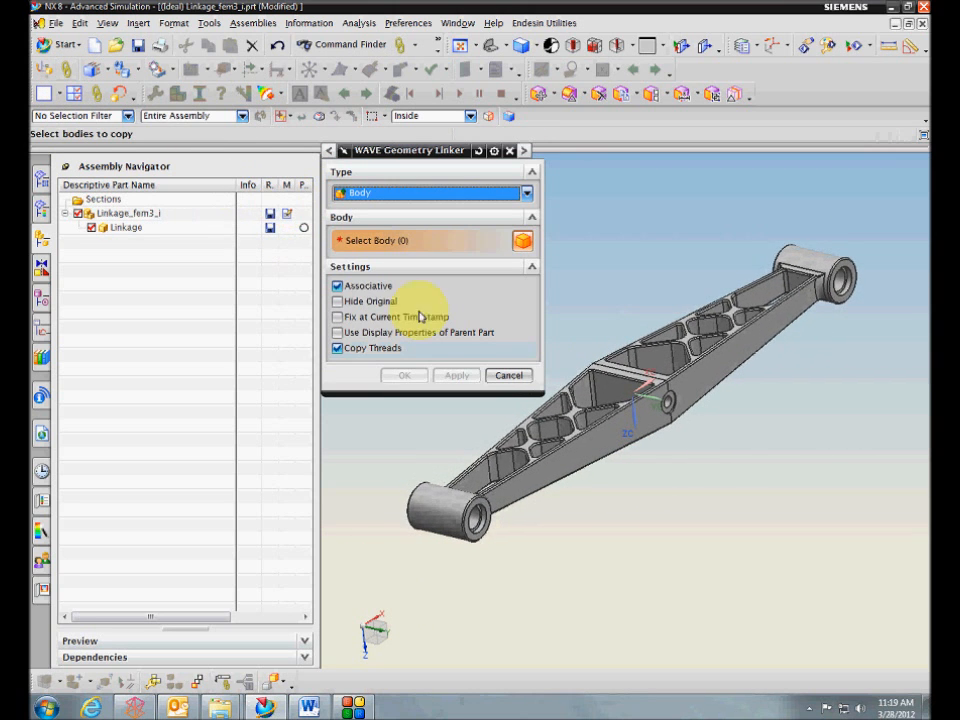
pyautogui.click(612, 410)
pyautogui.click(404, 375)
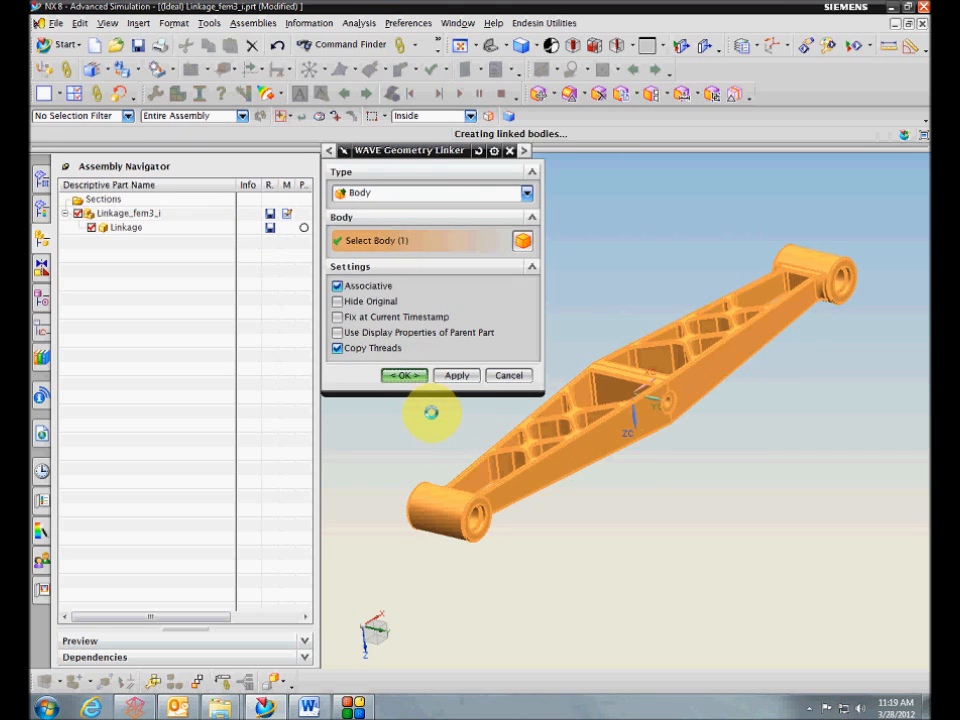
# - Highlight the linked body from the model history and hide the original Linkage component
pyautogui.click(41, 237)
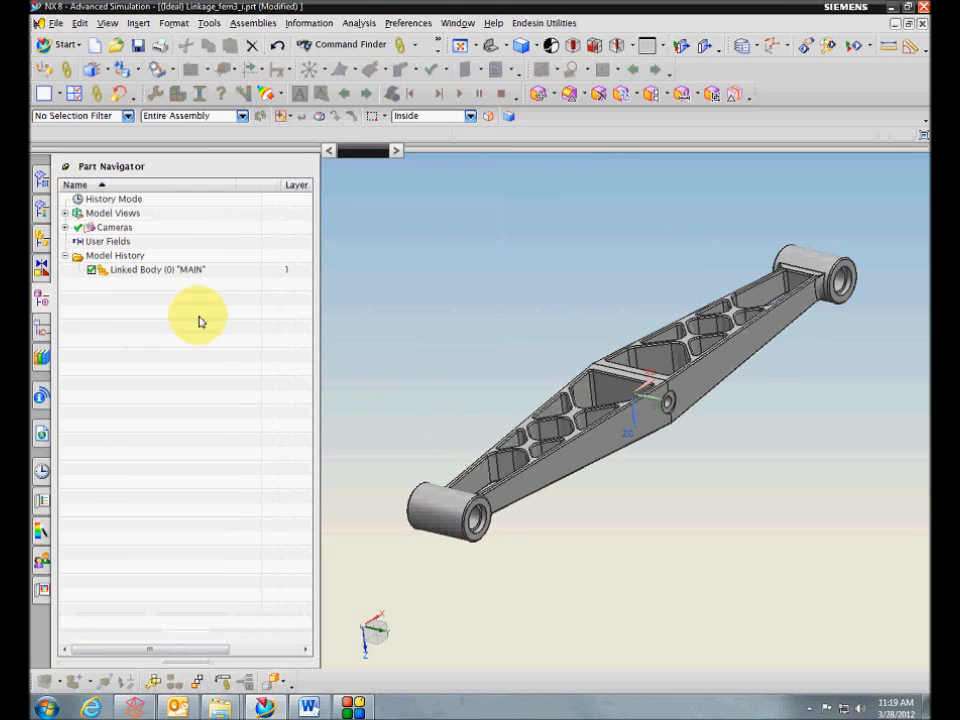
pyautogui.click(170, 270)
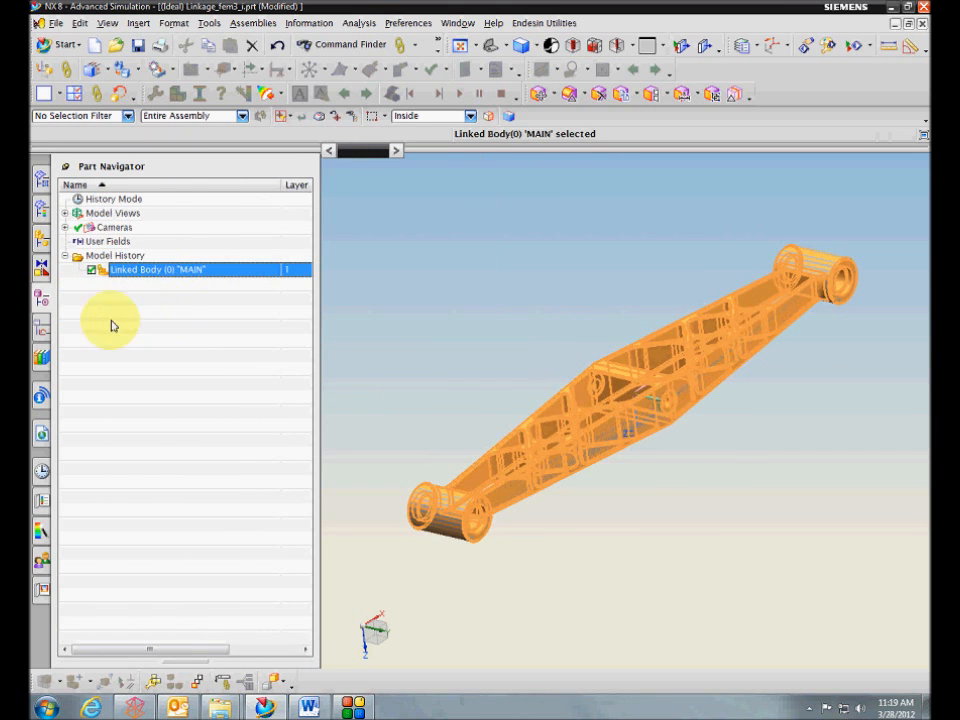
pyautogui.scroll(6, 378, 380)
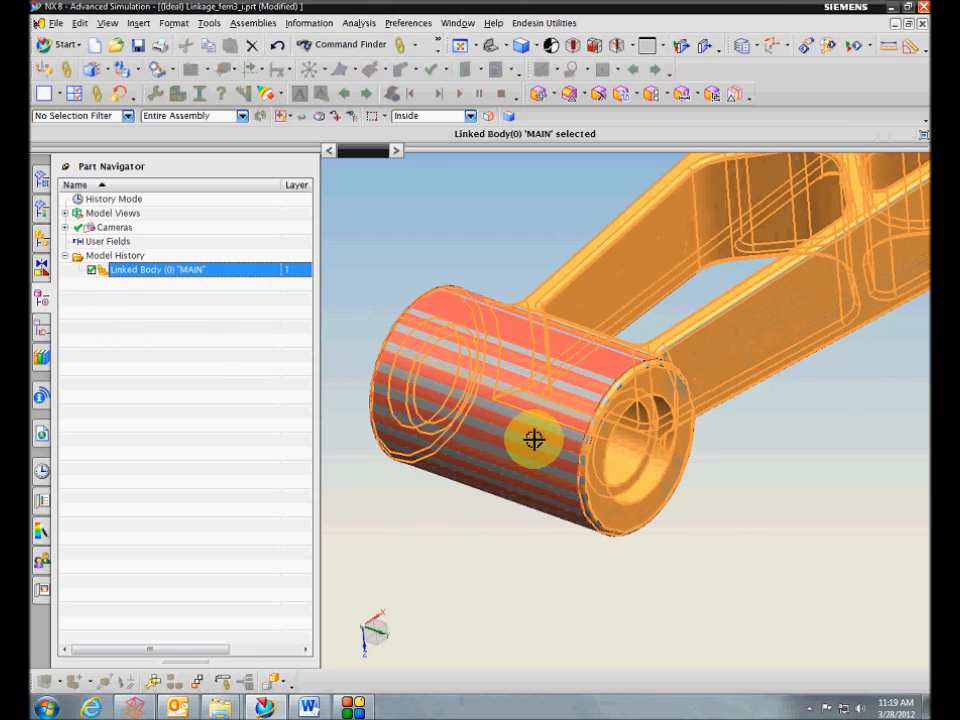
pyautogui.moveTo(775, 520); pyautogui.dragTo(737, 529, button='middle')
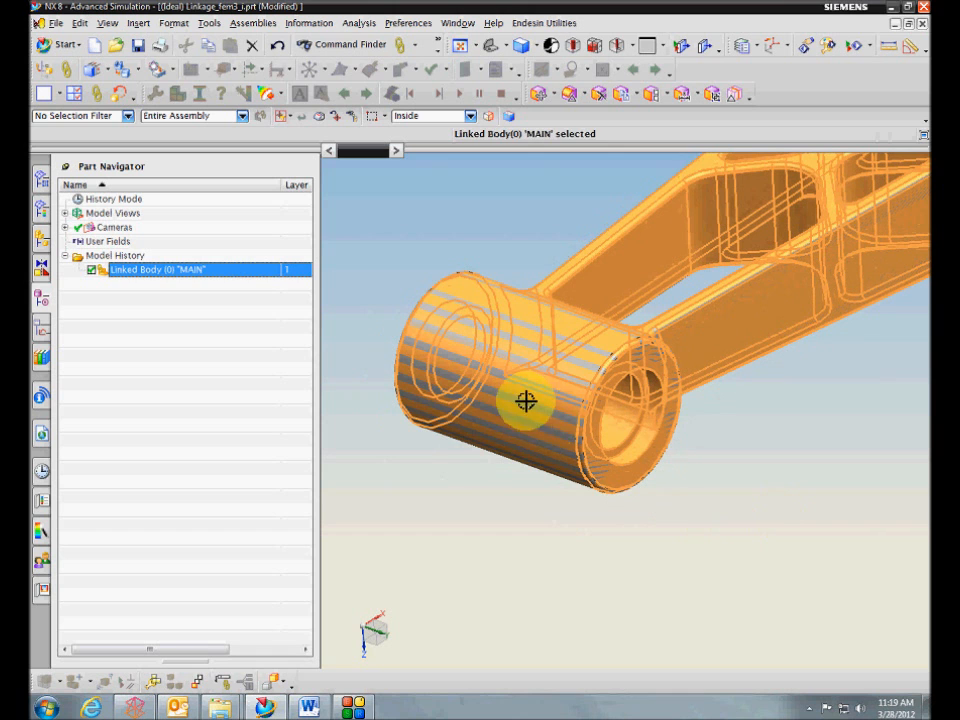
pyautogui.moveTo(604, 460); pyautogui.dragTo(330, 400, button='middle')
pyautogui.click(40, 240)
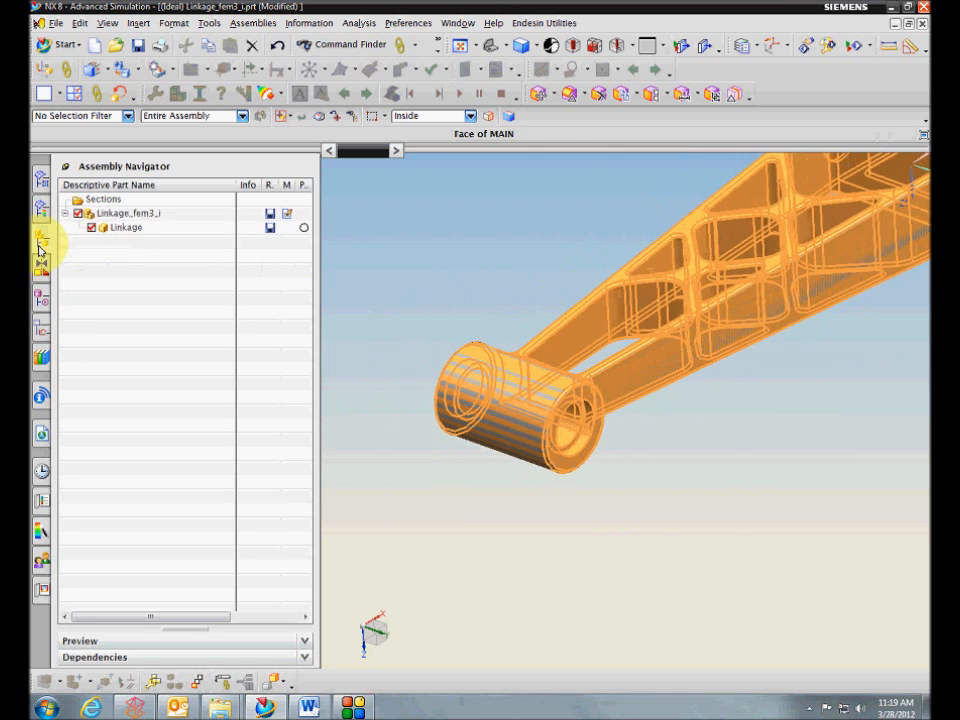
pyautogui.moveTo(335, 310); pyautogui.dragTo(482, 302, button='middle')
pyautogui.click(91, 227)
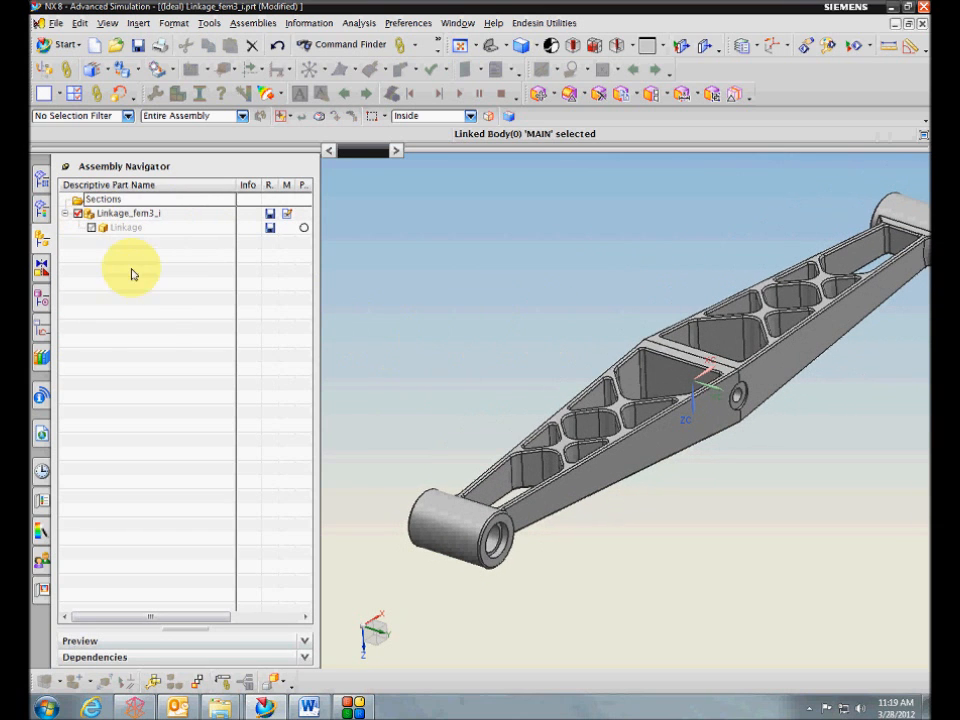
pyautogui.click(42, 298)
pyautogui.moveTo(462, 300); pyautogui.dragTo(483, 305, button='middle')
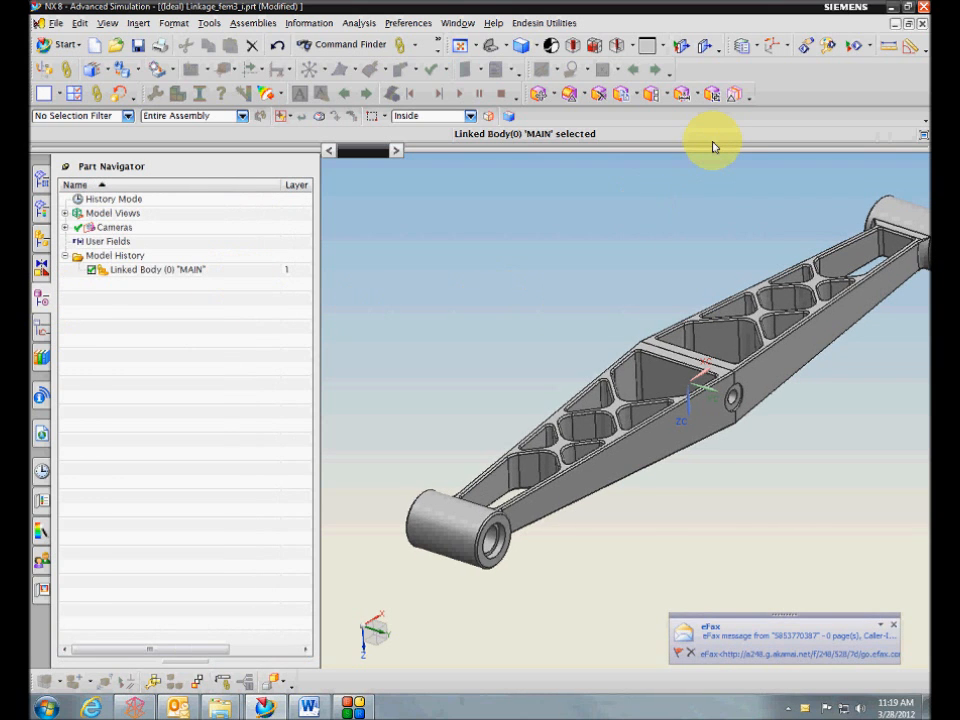
# - Change the linked body's display color to Strong Pine, applied to all faces of the body
pyautogui.click(826, 46)
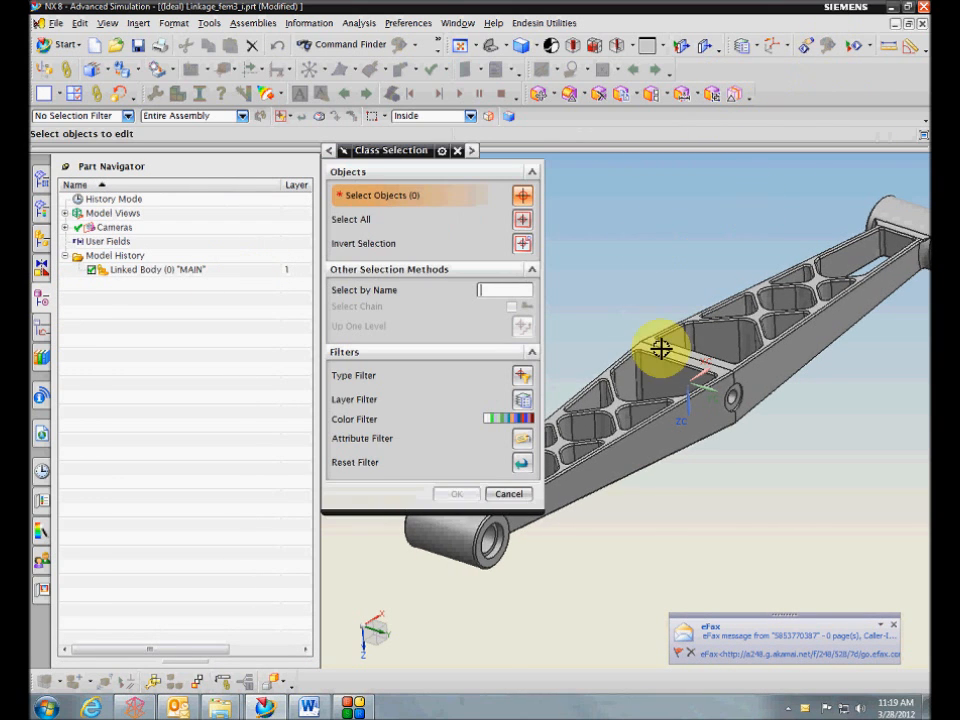
pyautogui.click(690, 392)
pyautogui.click(455, 494)
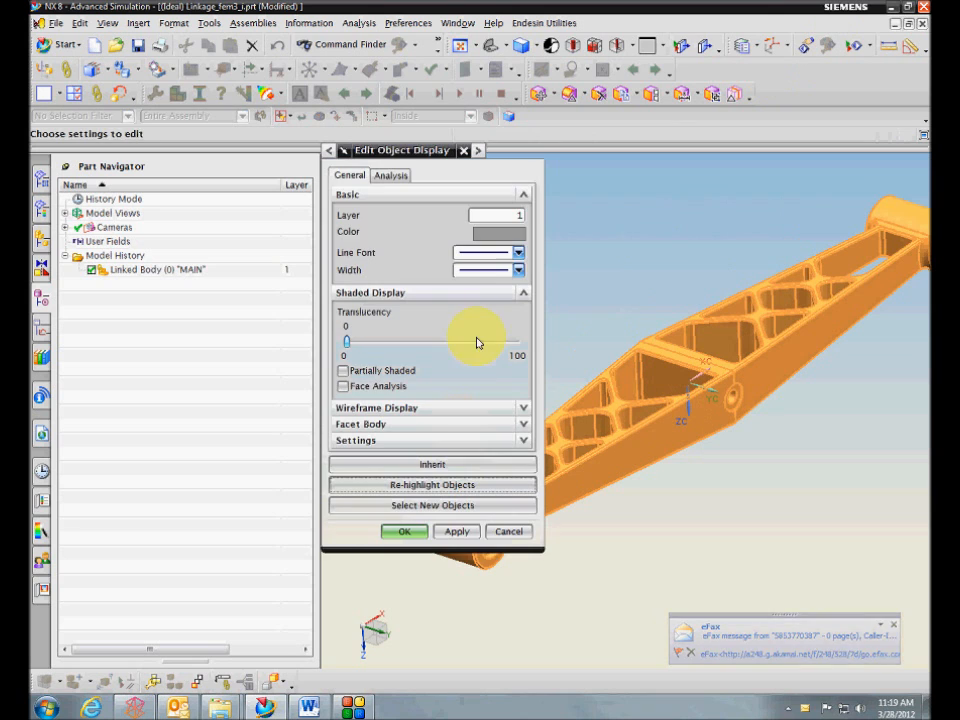
pyautogui.click(498, 230)
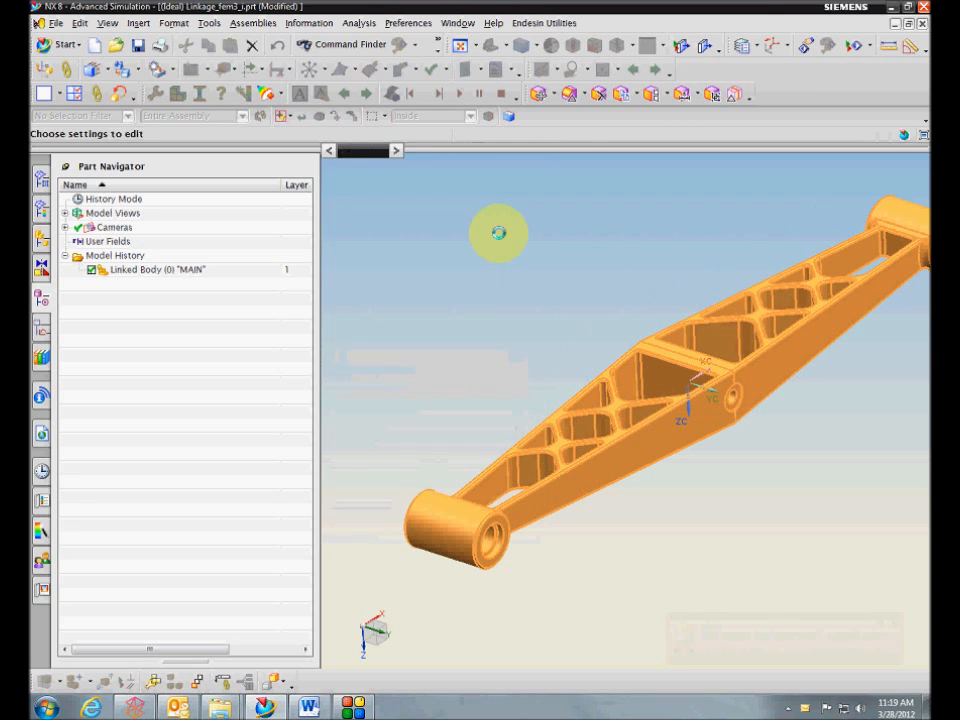
pyautogui.click(427, 219)
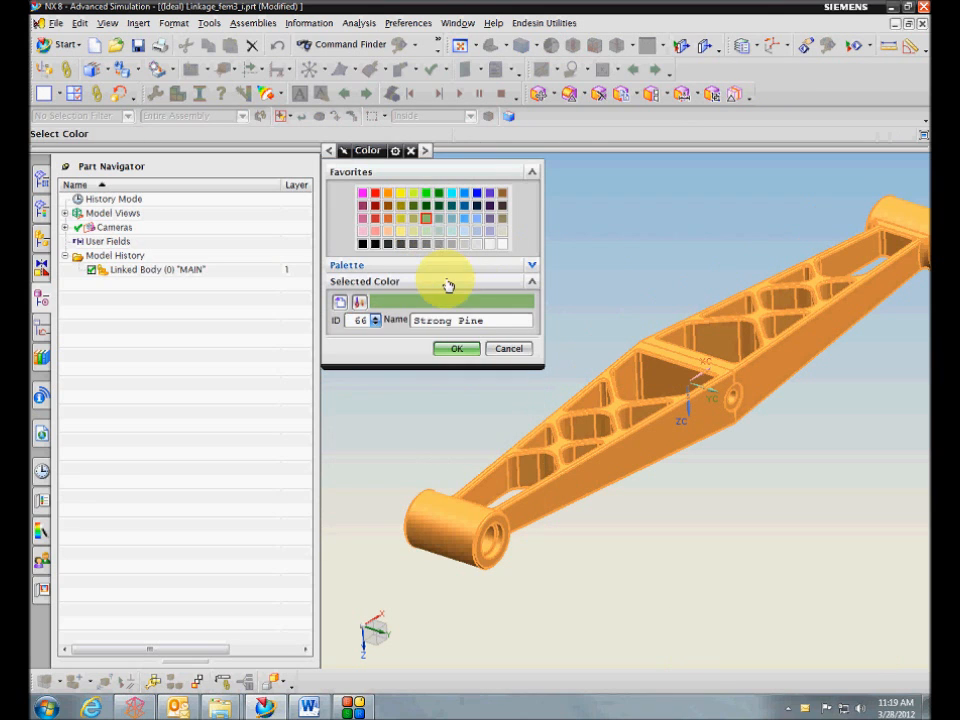
pyautogui.click(455, 353)
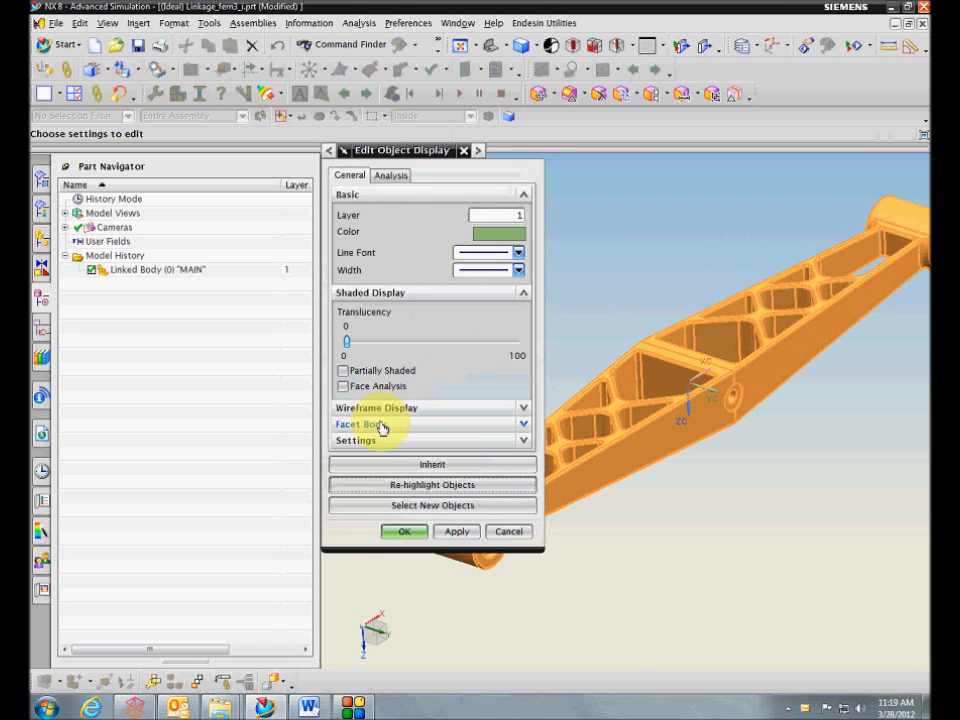
pyautogui.click(378, 441)
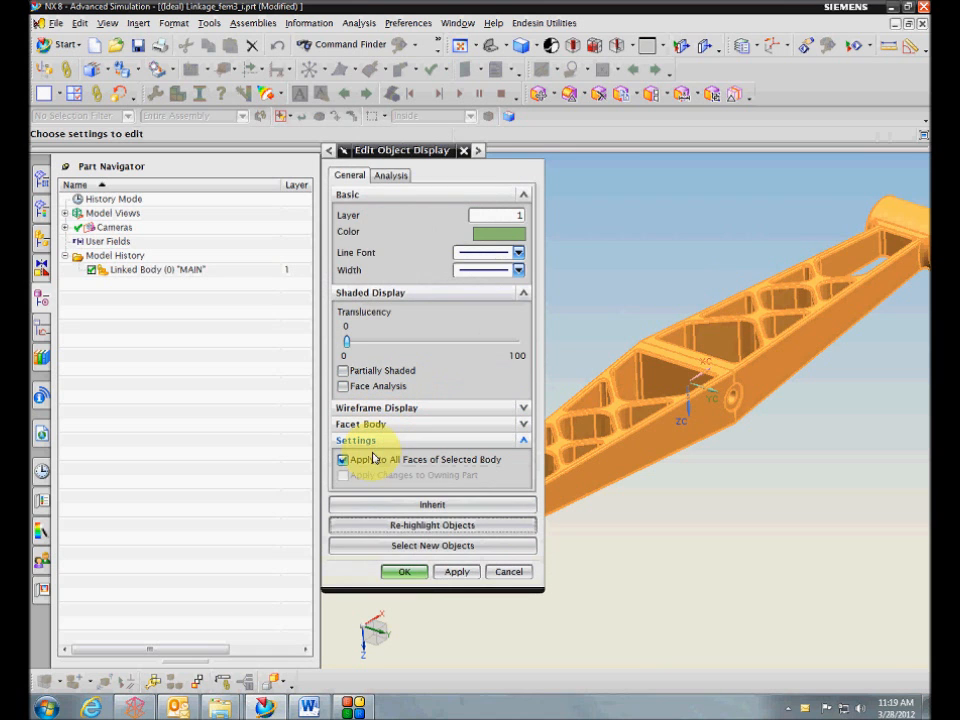
pyautogui.click(404, 572)
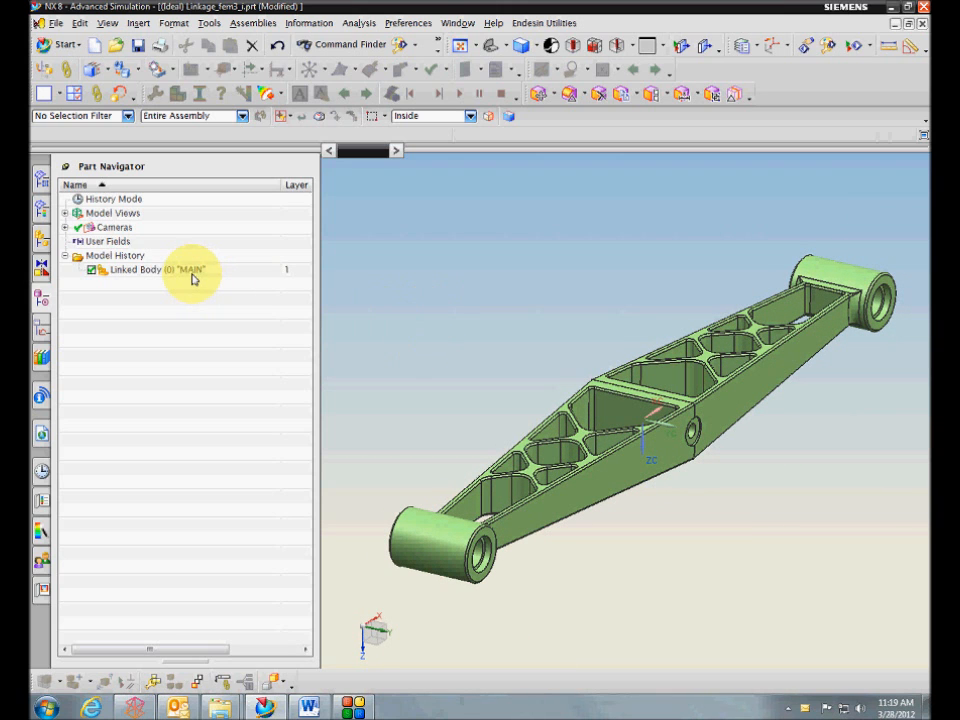
pyautogui.moveTo(436, 293); pyautogui.dragTo(494, 300, button='middle')
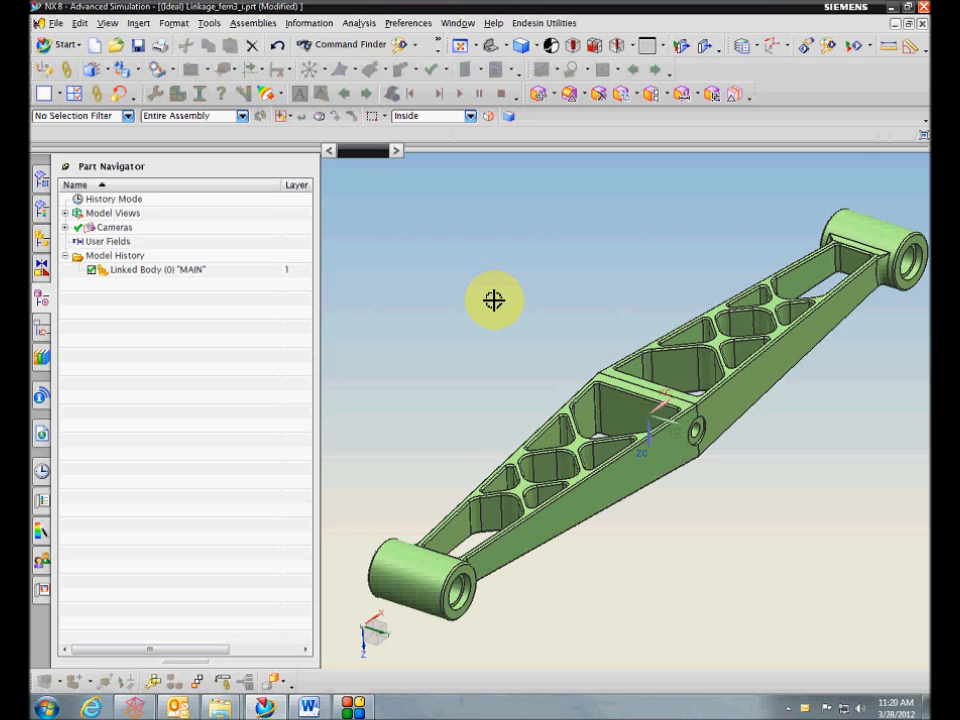
pyautogui.moveTo(494, 300); pyautogui.dragTo(498, 231, button='middle')
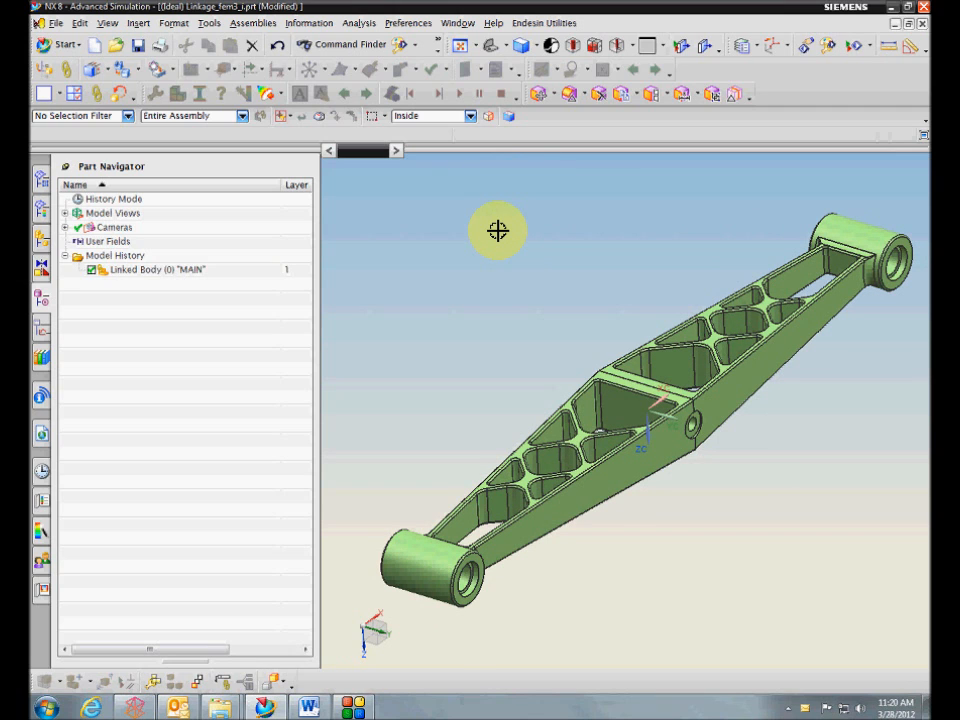
pyautogui.moveTo(493, 276); pyautogui.dragTo(492, 277, button='middle')
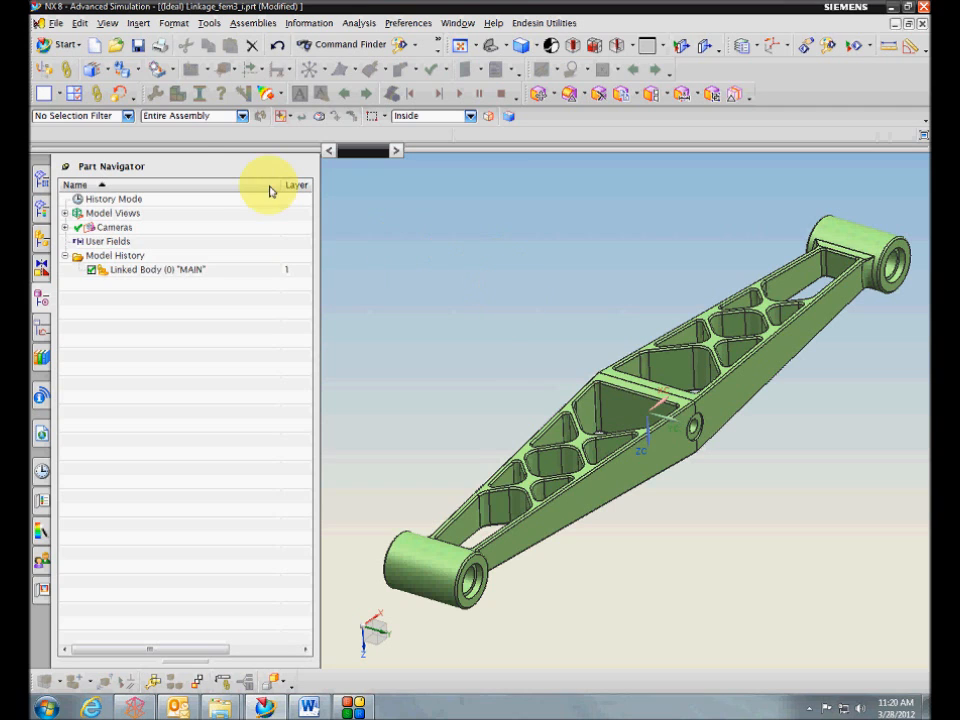
pyautogui.click(139, 72)
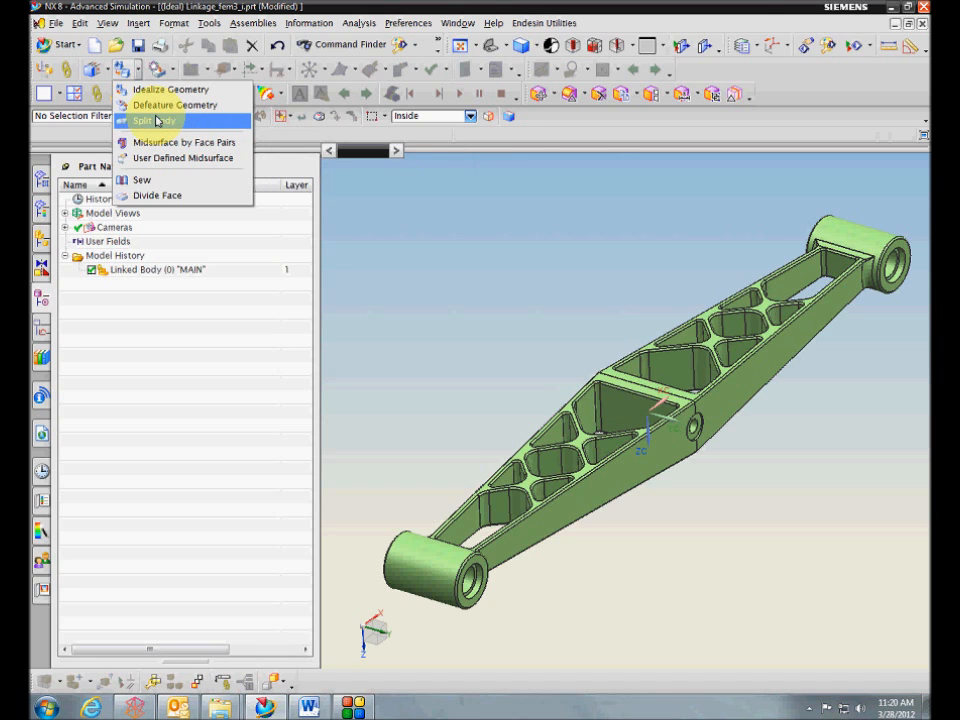
pyautogui.click(489, 222)
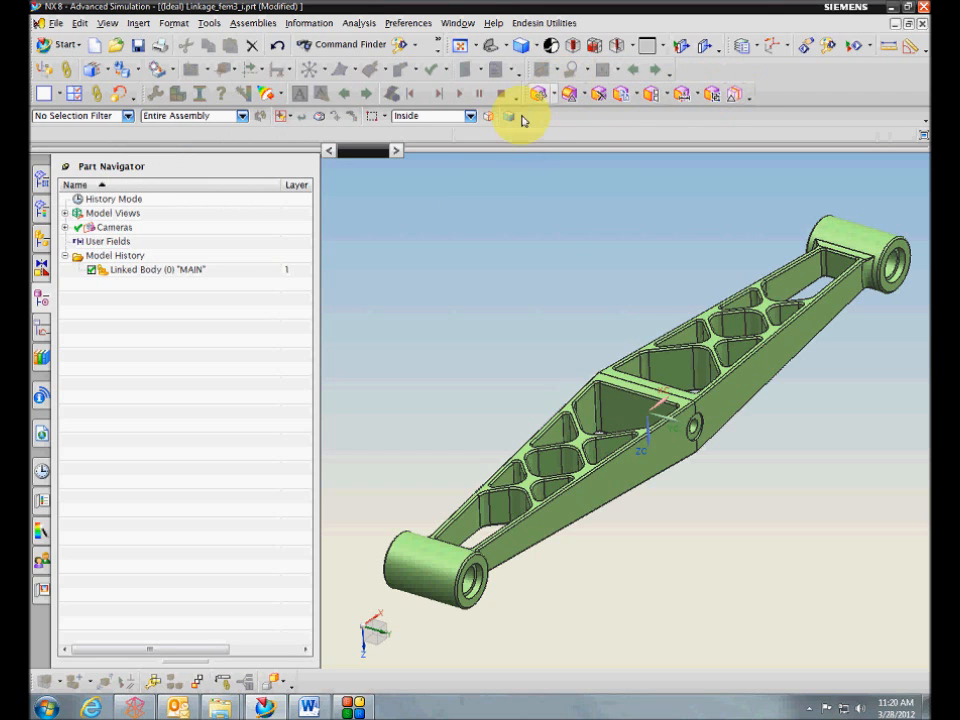
# - Idealize the linked body by automatically removing all blends with a radius of 0.04 or less
pyautogui.click(126, 74)
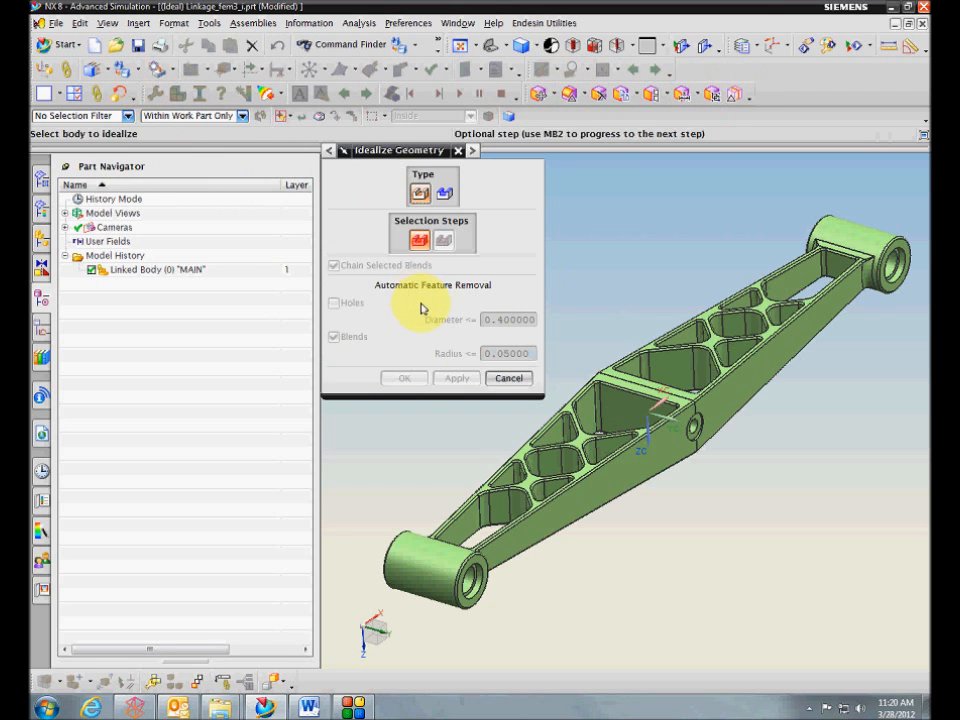
pyautogui.moveTo(332, 151); pyautogui.dragTo(316, 222)
pyautogui.scroll(2, 446, 349)
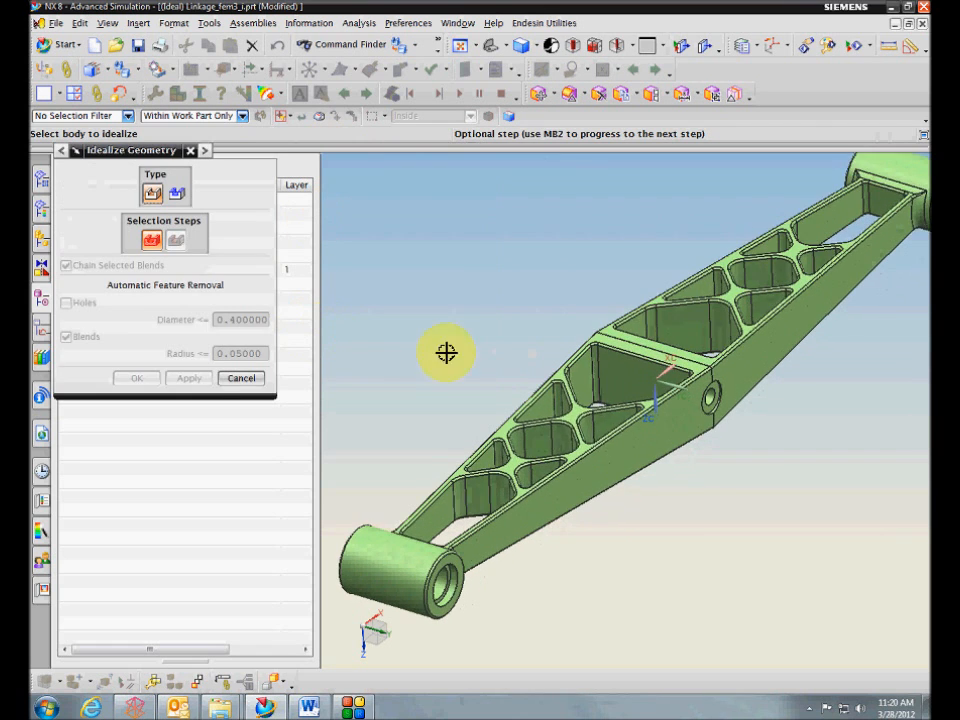
pyautogui.click(617, 454)
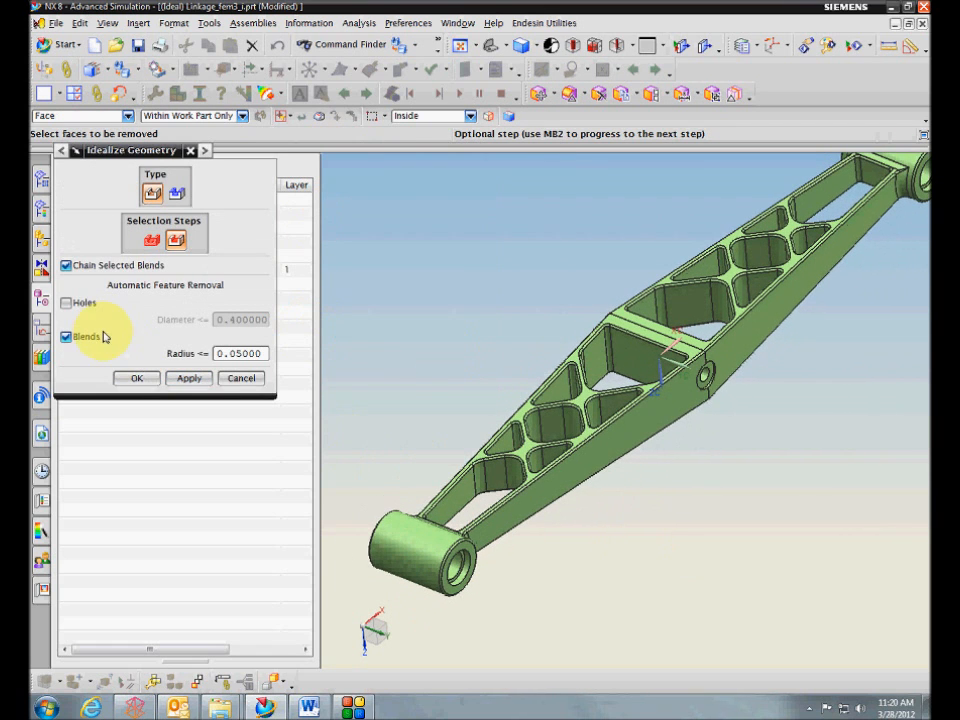
pyautogui.click(66, 337)
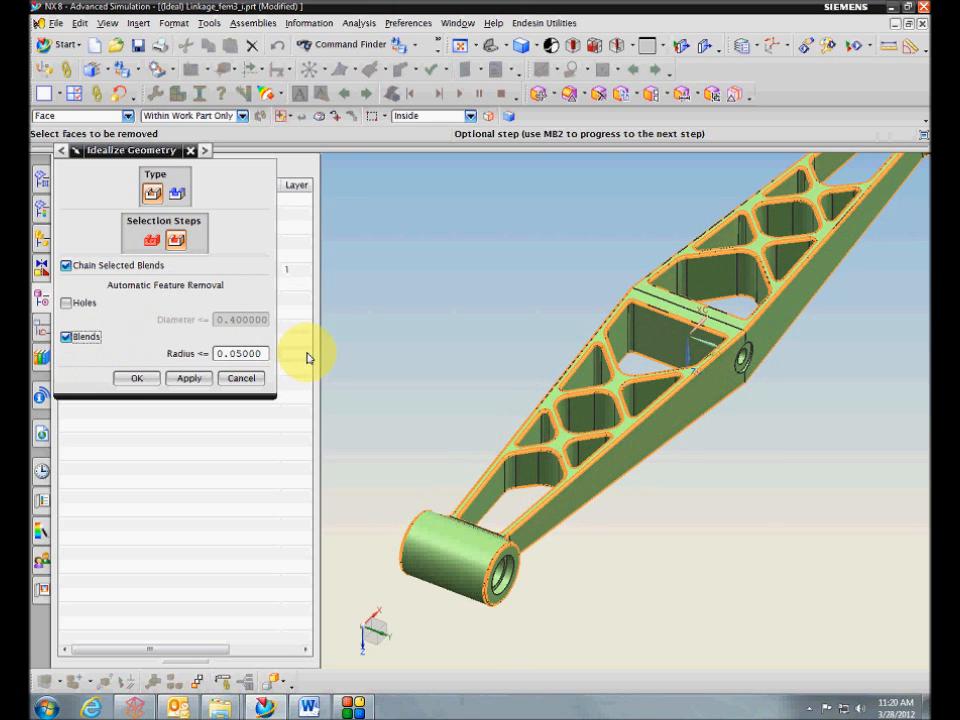
pyautogui.moveTo(308, 357); pyautogui.dragTo(395, 402, button='middle')
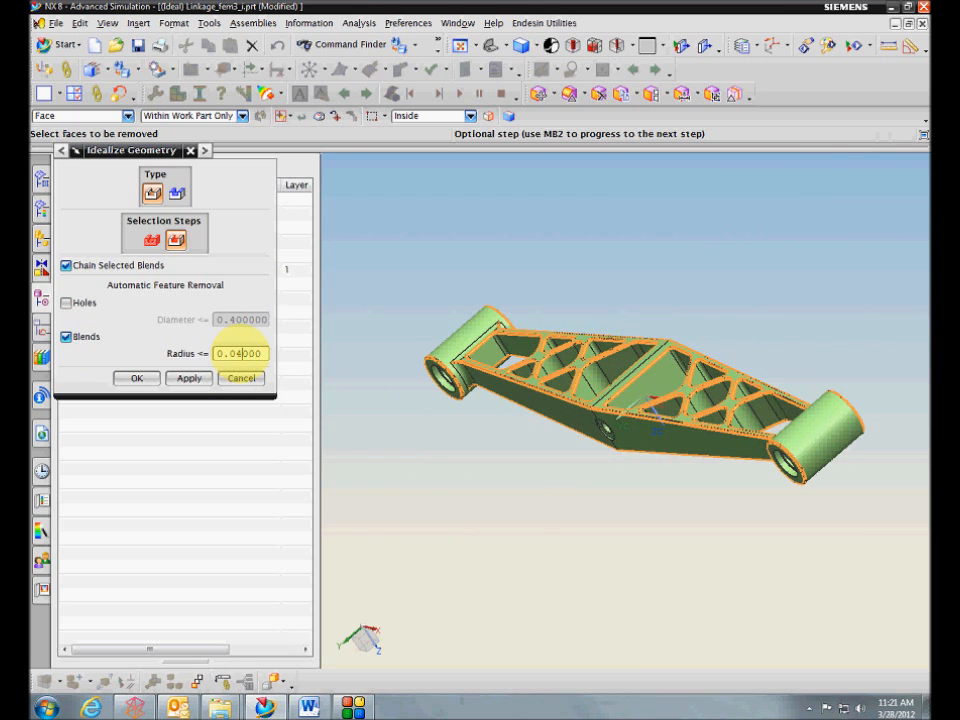
pyautogui.scroll(3, 332, 413)
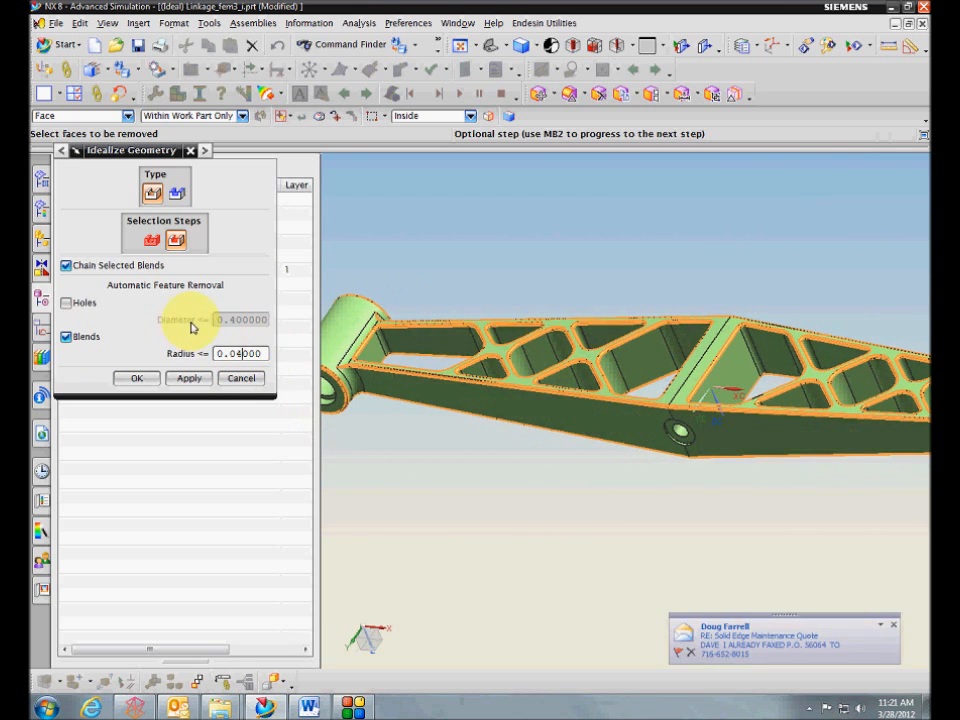
pyautogui.moveTo(350, 403); pyautogui.dragTo(392, 426, button='middle')
pyautogui.click(174, 384)
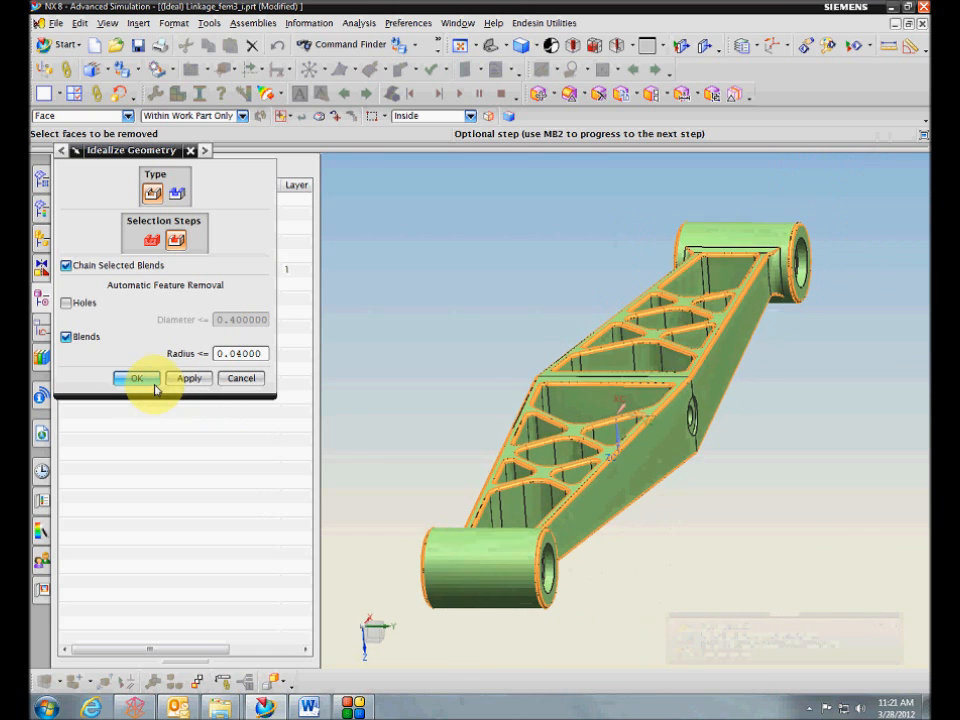
pyautogui.click(137, 379)
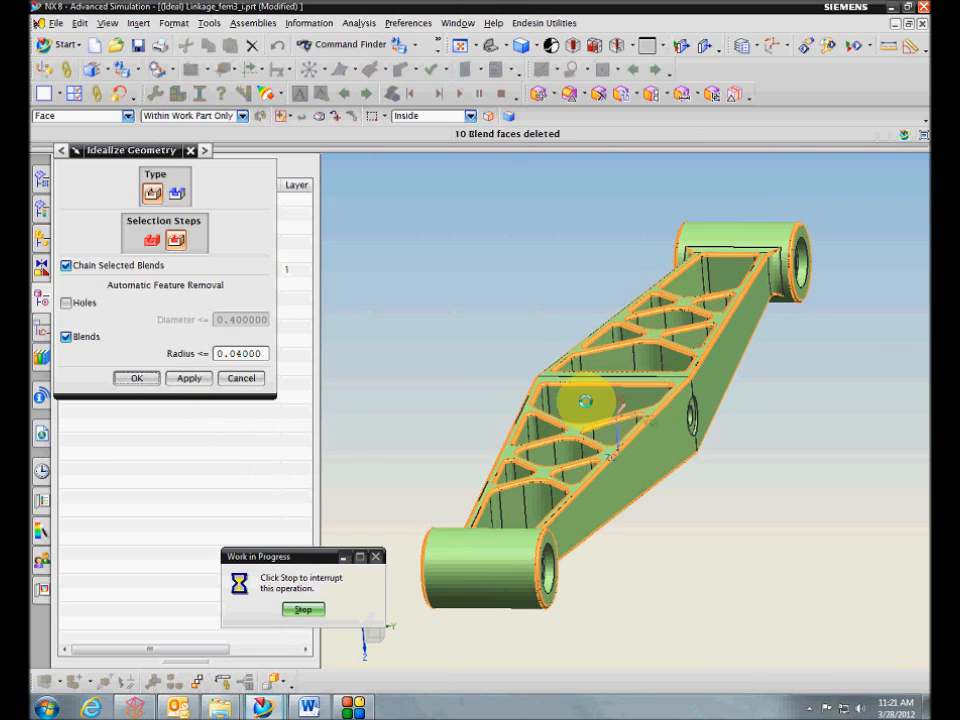
# - Start a Delete Face operation and select the four transition faces where the arm meets one end boss of the linkage
pyautogui.moveTo(446, 347); pyautogui.dragTo(362, 362, button='middle')
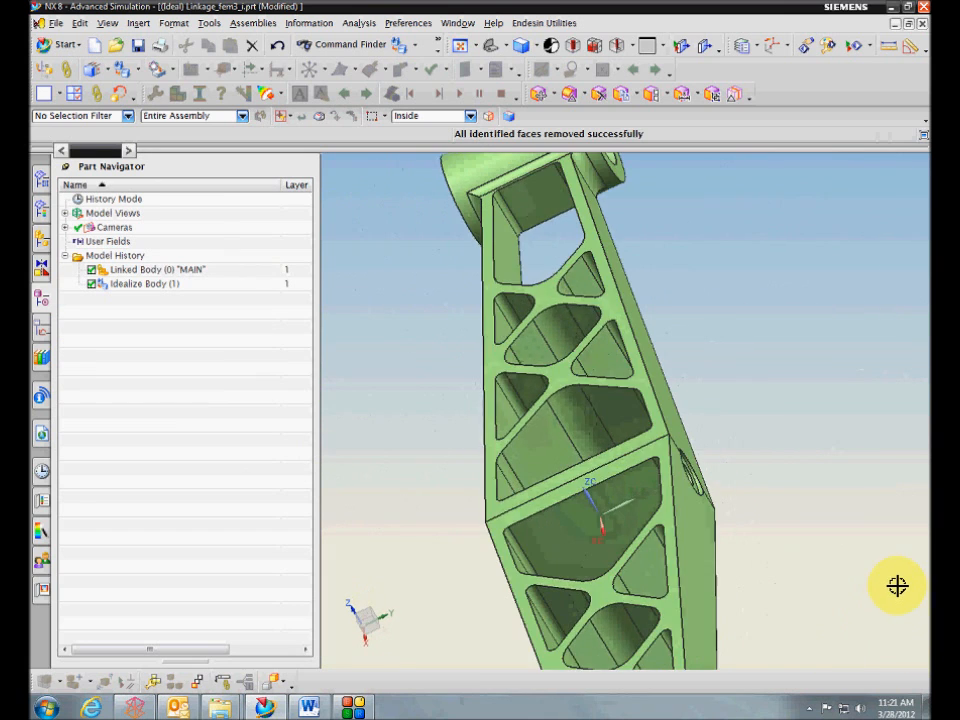
pyautogui.moveTo(646, 291); pyautogui.dragTo(668, 212, button='middle')
pyautogui.click(597, 97)
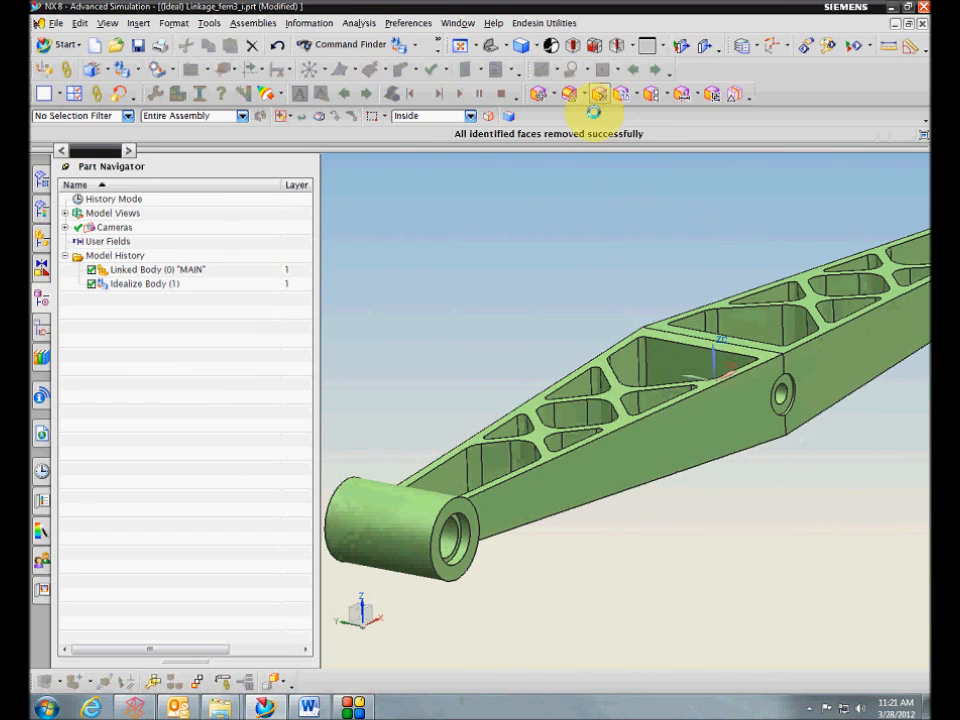
pyautogui.moveTo(612, 199); pyautogui.dragTo(669, 435, button='middle')
pyautogui.click(590, 499)
pyautogui.scroll(3, 669, 435)
pyautogui.click(671, 362)
pyautogui.moveTo(798, 418); pyautogui.dragTo(796, 448, button='middle')
pyautogui.click(729, 420)
pyautogui.moveTo(748, 490)
pyautogui.mouseDown(button='middle')
pyautogui.moveTo(767, 495)
pyautogui.moveTo(735, 472)
pyautogui.moveTo(741, 478)
pyautogui.mouseUp(button='middle')
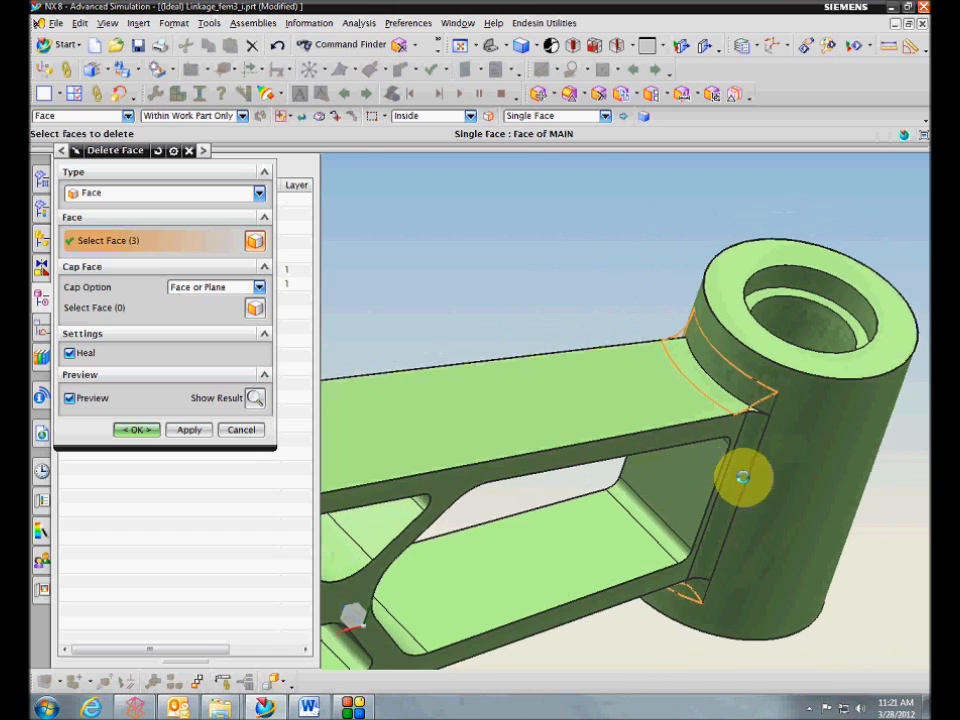
pyautogui.click(741, 478)
# - Add the four matching transition faces at the opposite end boss and delete all eight selected faces with healing enabled
pyautogui.scroll(-3, 776, 566)
pyautogui.moveTo(776, 566); pyautogui.dragTo(774, 467, button='middle')
pyautogui.scroll(4, 748, 555)
pyautogui.click(793, 454)
pyautogui.click(834, 396)
pyautogui.moveTo(830, 485); pyautogui.dragTo(692, 454, button='middle')
pyautogui.click(692, 454)
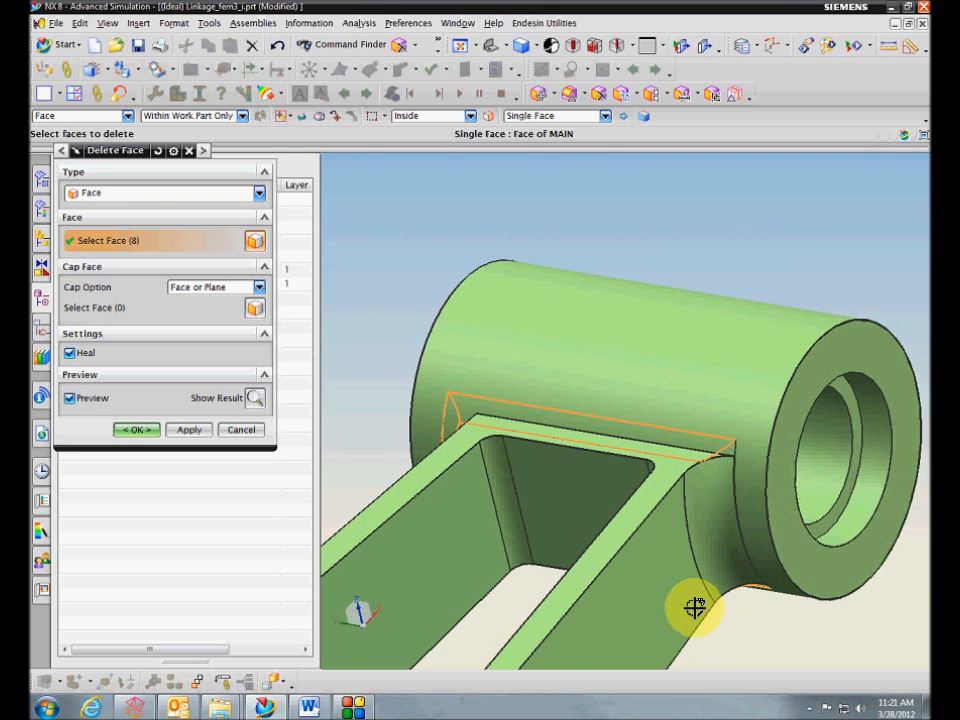
pyautogui.scroll(-4, 695, 607)
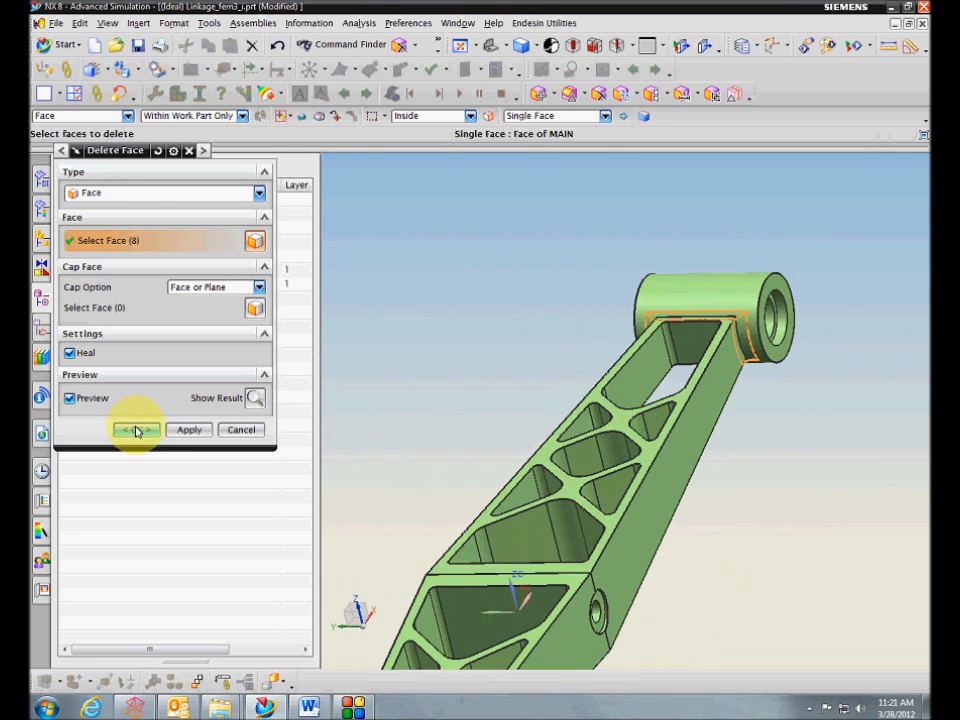
pyautogui.click(137, 431)
pyautogui.moveTo(414, 362)
pyautogui.mouseDown(button='middle')
pyautogui.moveTo(409, 354)
pyautogui.moveTo(422, 386)
pyautogui.moveTo(673, 387)
pyautogui.moveTo(696, 332)
pyautogui.moveTo(656, 546)
pyautogui.moveTo(846, 414)
pyautogui.moveTo(825, 495)
pyautogui.mouseUp(button='middle')
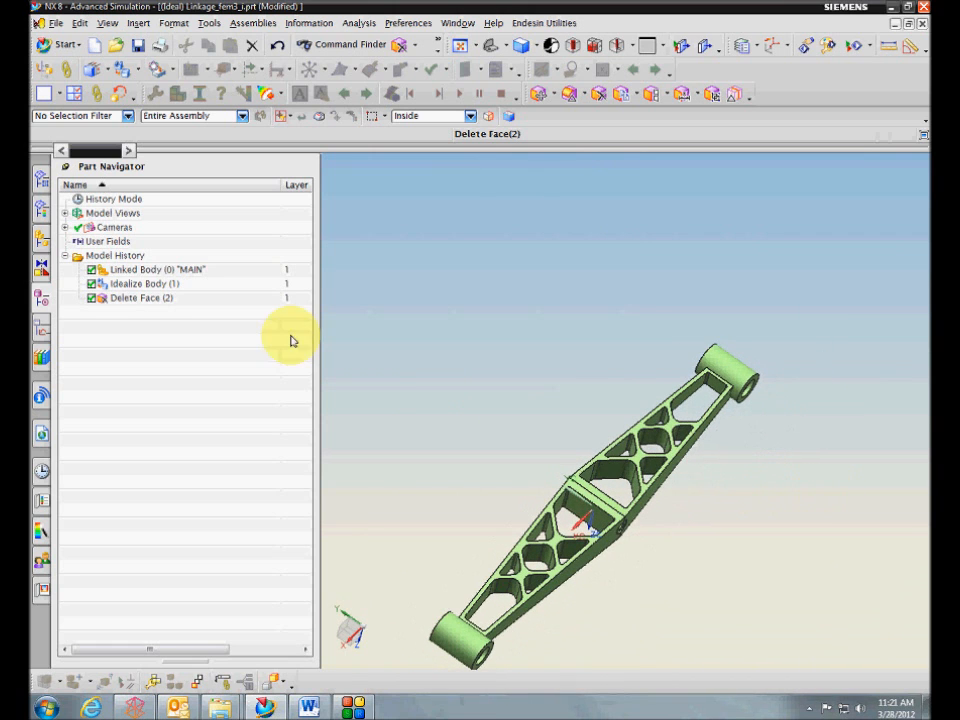
# - Roll the history back to the linked body and automatically create its midsurface face pairs with the Progressive strategy
pyautogui.rightClick(140, 270)
pyautogui.click(230, 334)
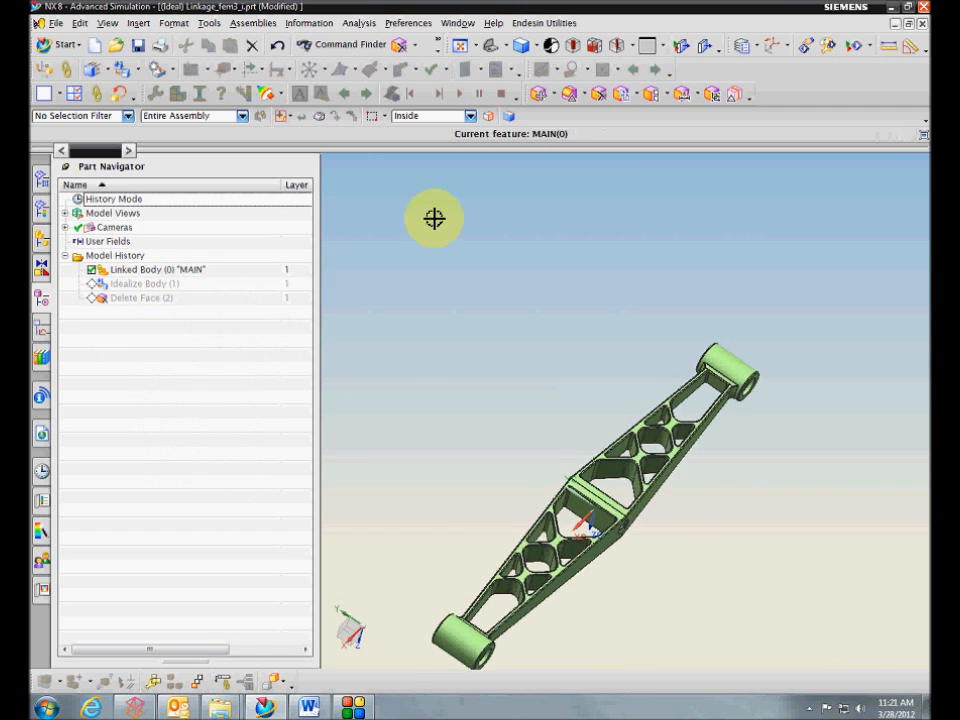
pyautogui.click(122, 69)
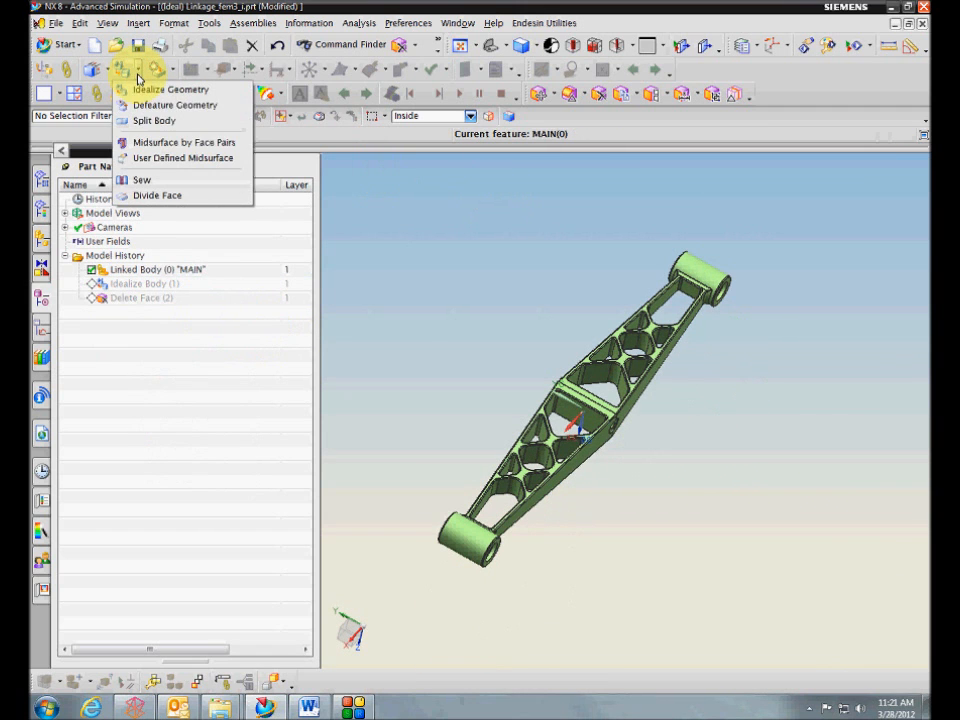
pyautogui.click(147, 144)
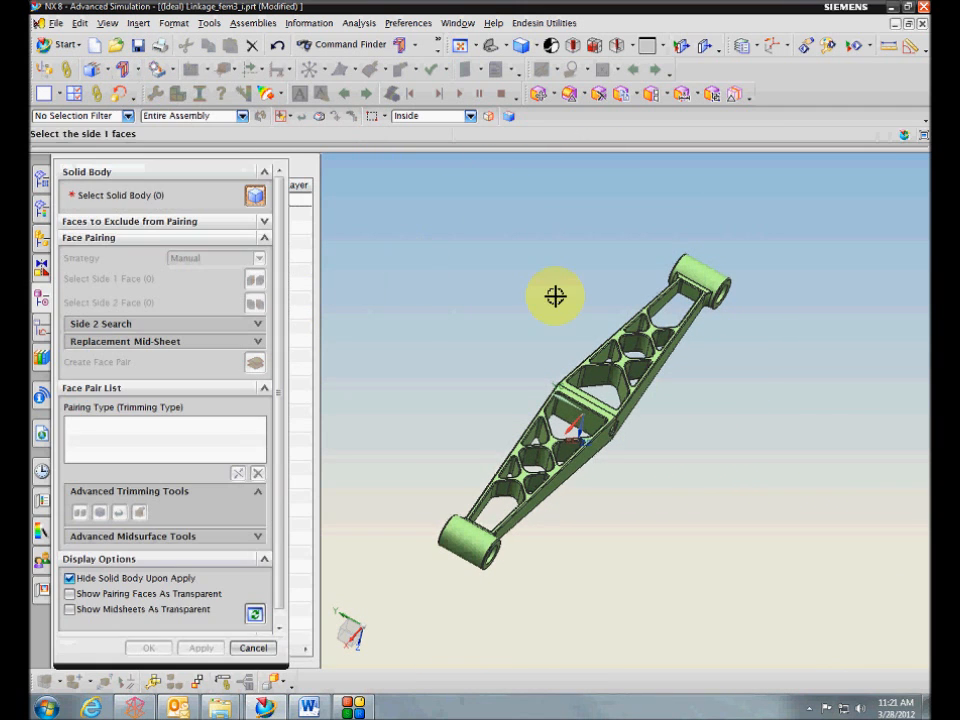
pyautogui.click(617, 388)
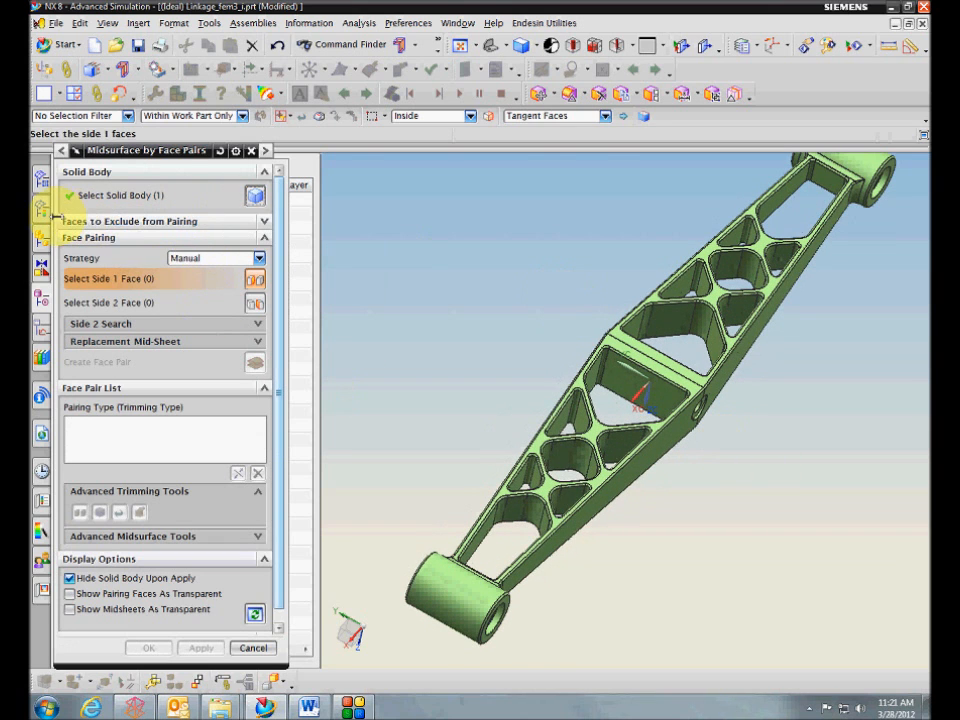
pyautogui.click(205, 258)
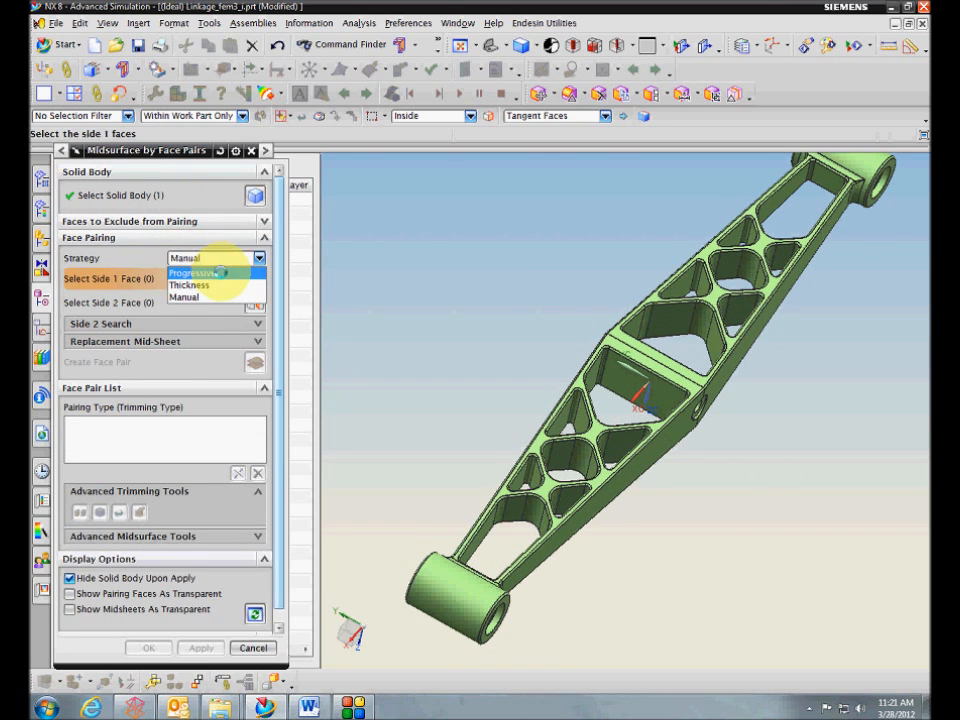
pyautogui.click(219, 272)
pyautogui.click(254, 345)
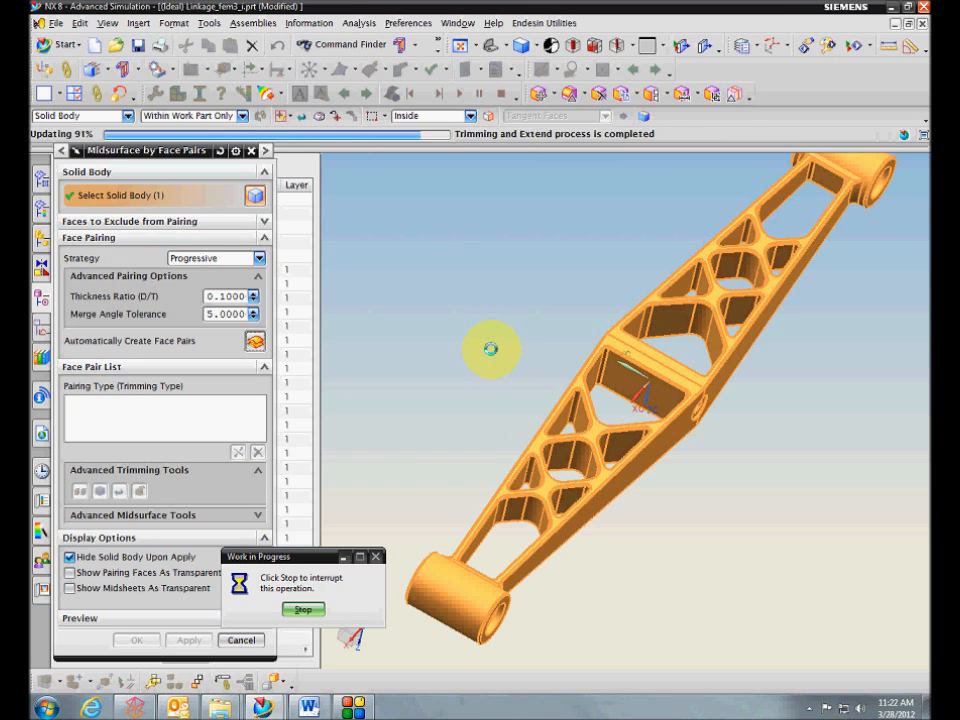
# - Inspect the automatic face pairs along the linkage's ribs and accept them to create the midsurface
pyautogui.scroll(2, 491, 349)
pyautogui.moveTo(491, 349); pyautogui.dragTo(577, 394, button='middle')
pyautogui.press('F8')
pyautogui.scroll(4, 617, 444)
pyautogui.keyDown('shift'); pyautogui.moveTo(617, 444); pyautogui.dragTo(719, 540, button='middle'); pyautogui.keyUp('shift')
pyautogui.scroll(2, 650, 301)
pyautogui.keyDown('shift'); pyautogui.moveTo(650, 301); pyautogui.dragTo(654, 429, button='middle'); pyautogui.keyUp('shift')
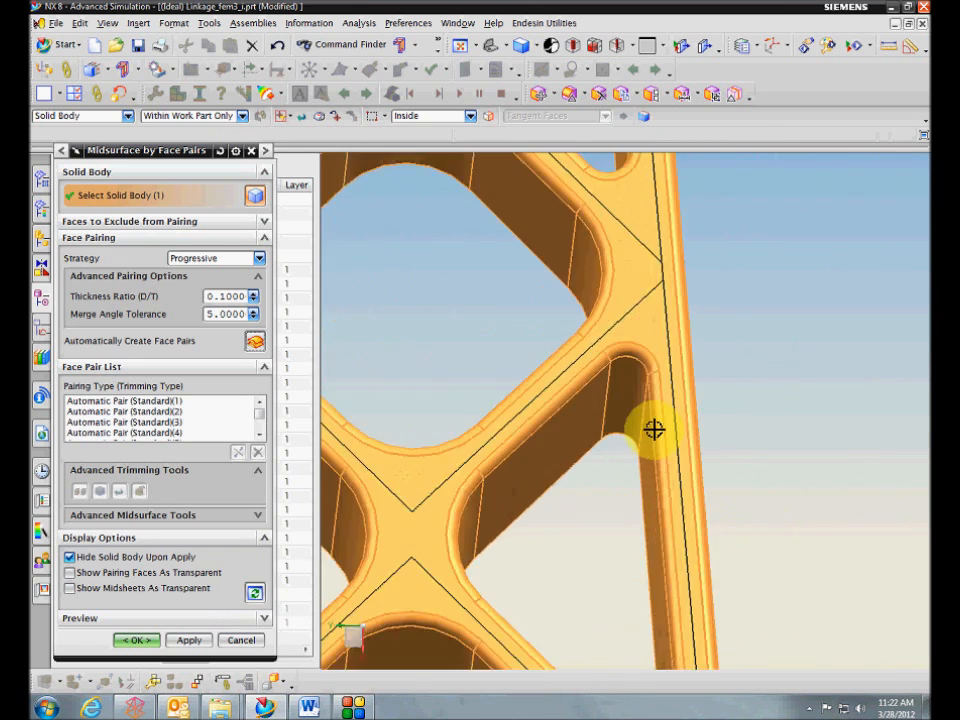
pyautogui.keyDown('shift'); pyautogui.moveTo(690, 170); pyautogui.dragTo(673, 358, button='middle'); pyautogui.keyUp('shift')
pyautogui.keyDown('shift'); pyautogui.moveTo(675, 190); pyautogui.dragTo(693, 394, button='middle'); pyautogui.keyUp('shift')
pyautogui.moveTo(693, 394); pyautogui.dragTo(737, 446, button='middle')
pyautogui.scroll(-5, 737, 446)
pyautogui.click(136, 640)
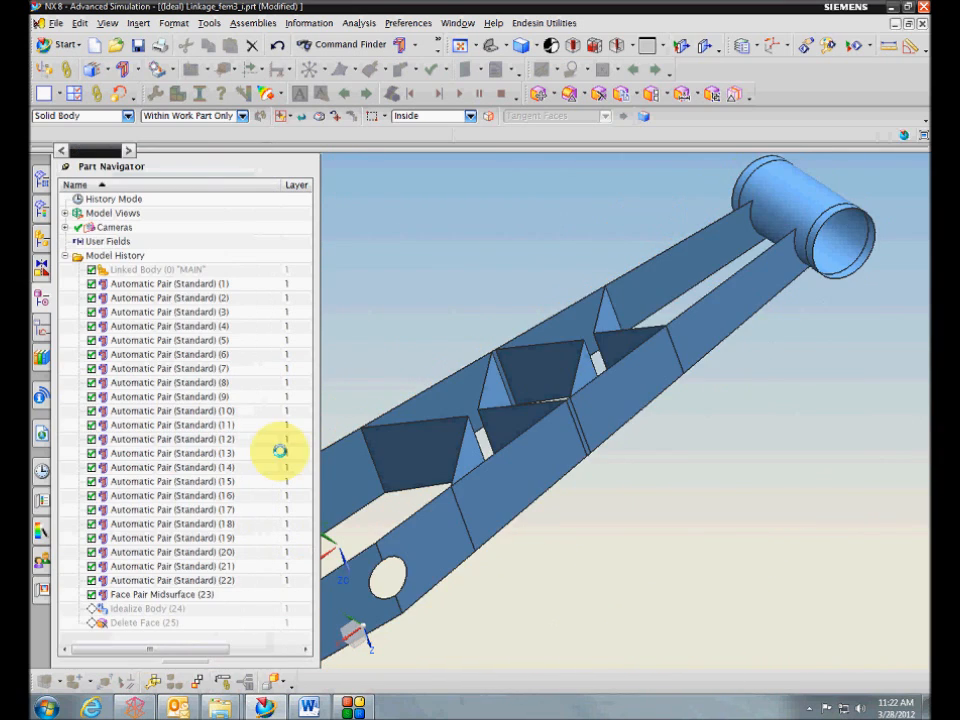
# - Review the whole midsurface model, undo the midsurface creation, and make the Delete Face feature current again
pyautogui.hotkey('ctrl', 'f')
pyautogui.moveTo(730, 327); pyautogui.dragTo(160, 358, button='middle')
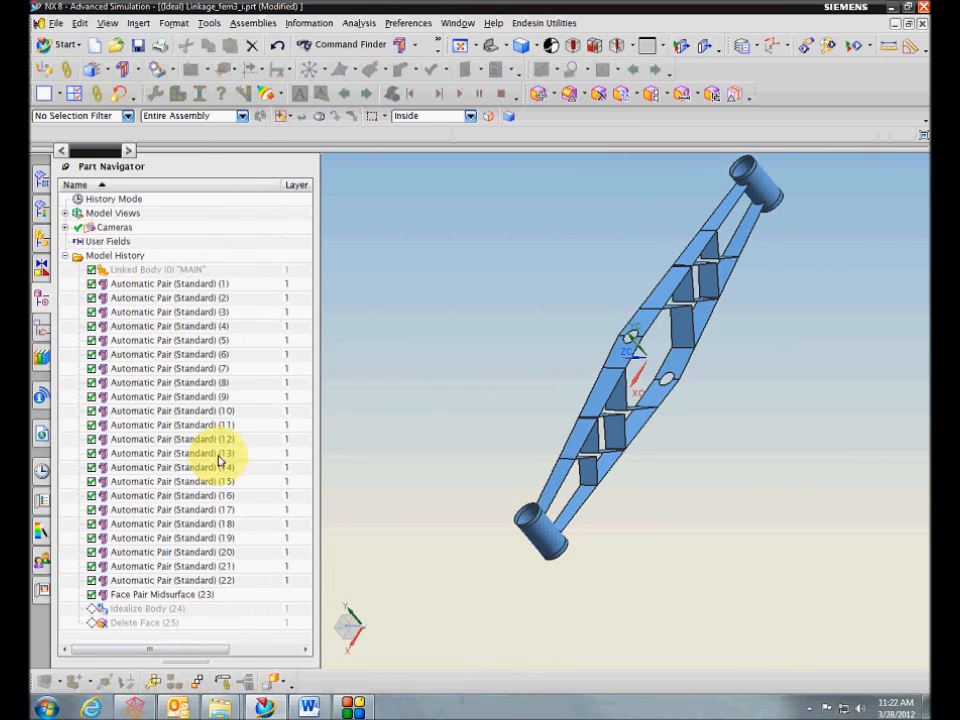
pyautogui.moveTo(560, 400); pyautogui.dragTo(570, 440, button='middle')
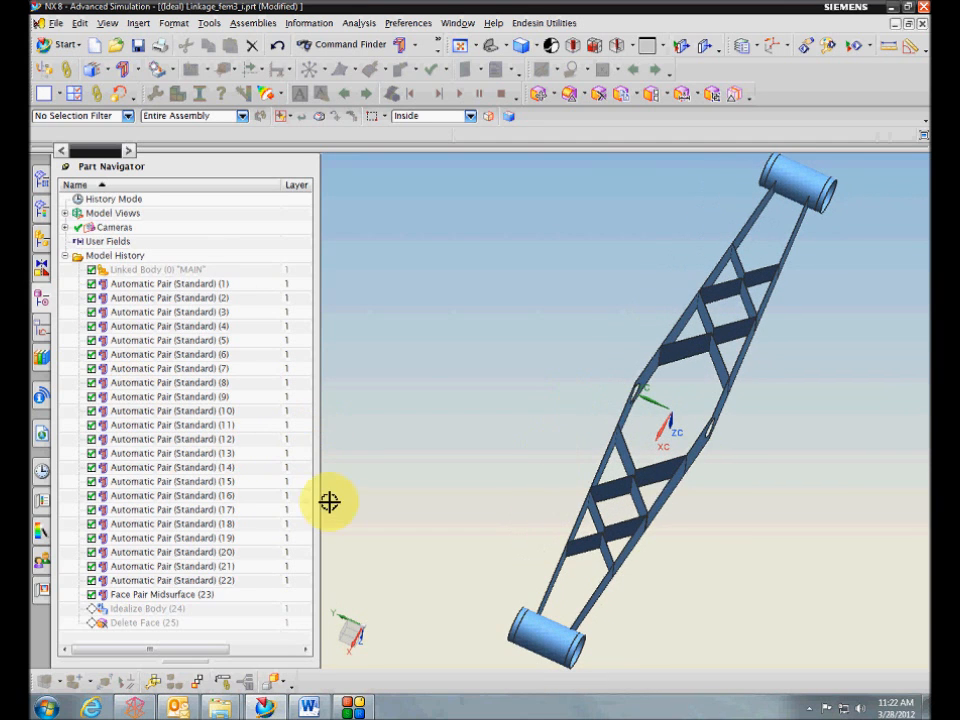
pyautogui.click(279, 47)
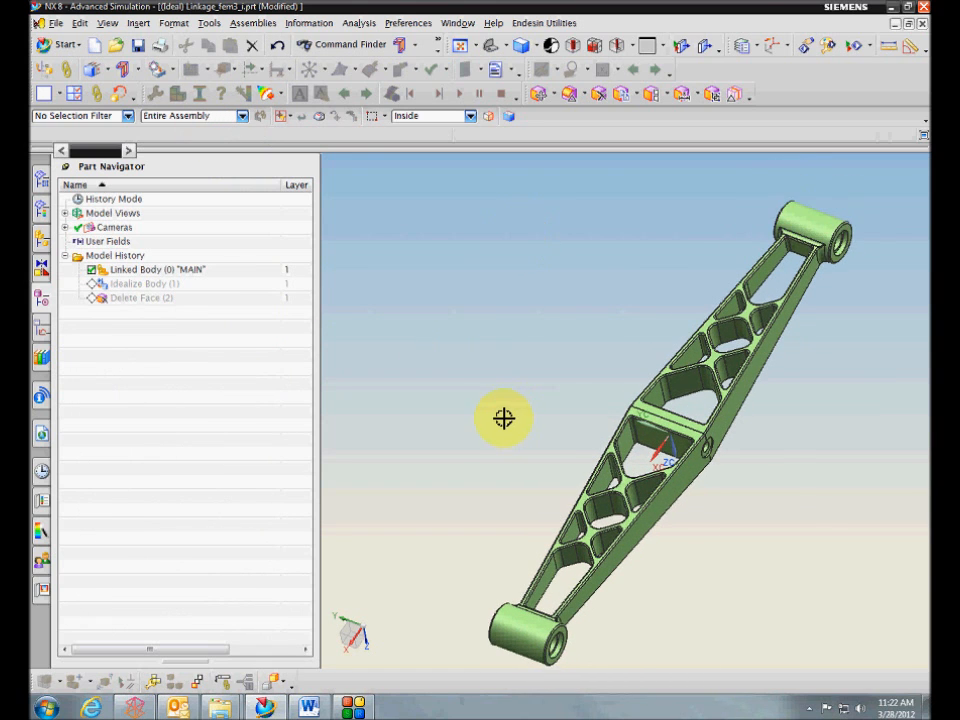
pyautogui.rightClick(146, 300)
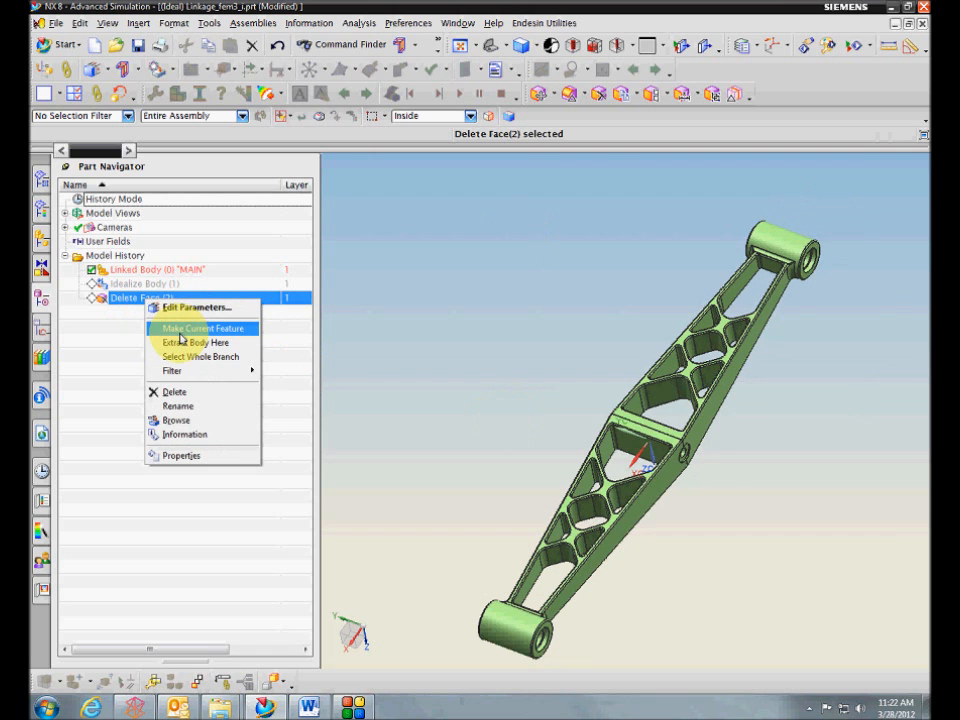
pyautogui.click(178, 330)
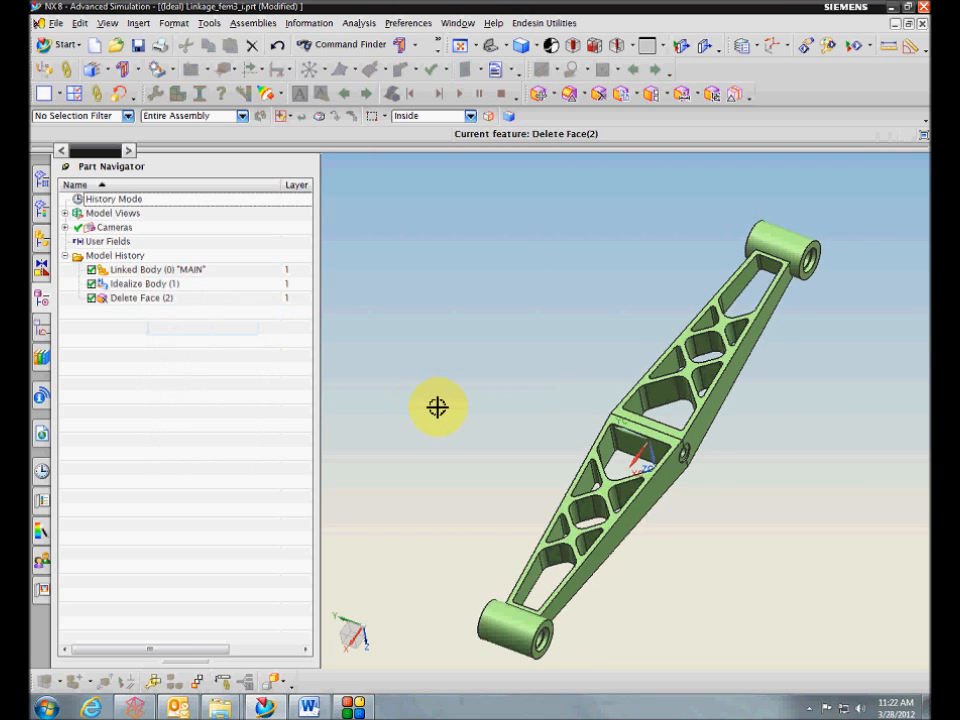
# - Highlight the Delete Face, Idealize Body and Linked Body features one after another to review the idealized part's history
pyautogui.scroll(3, 560, 428)
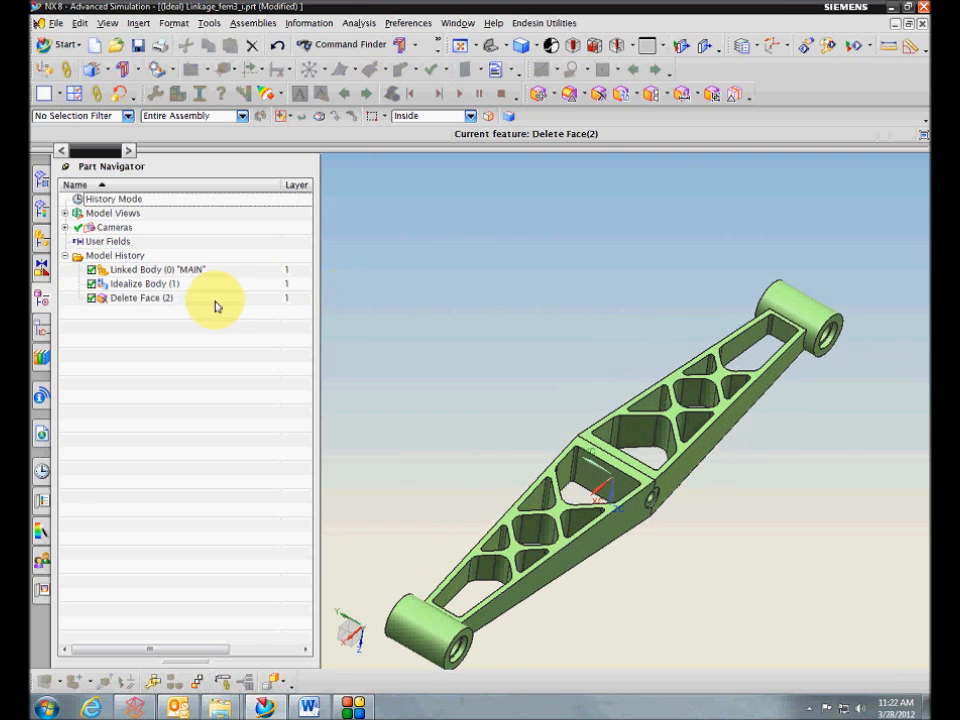
pyautogui.click(166, 299)
pyautogui.press('Up')
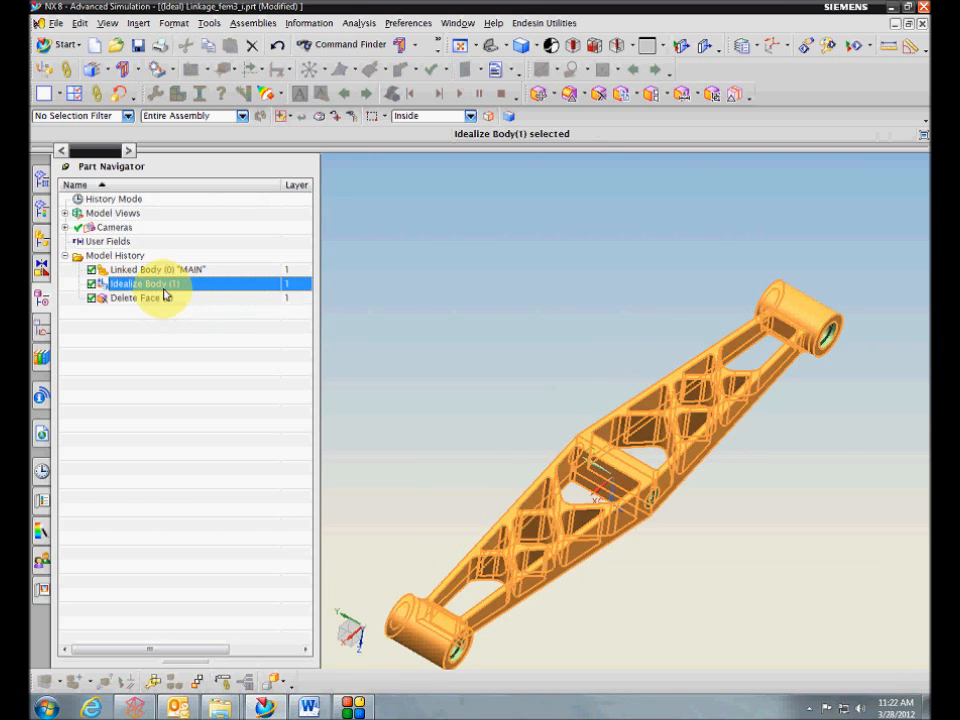
pyautogui.press('Up')
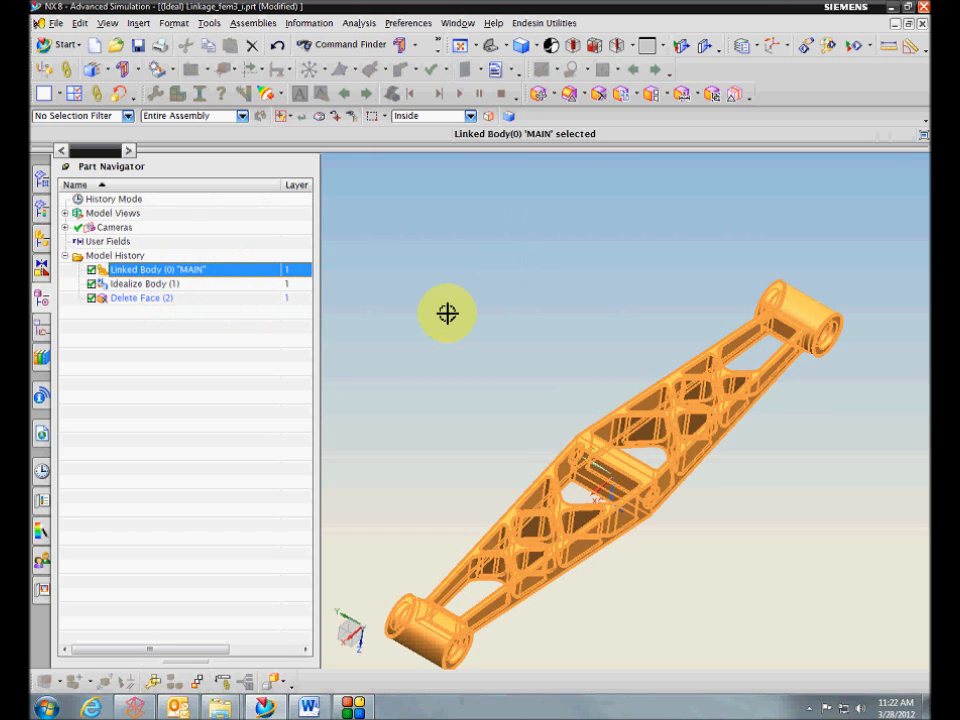
pyautogui.press('Escape')
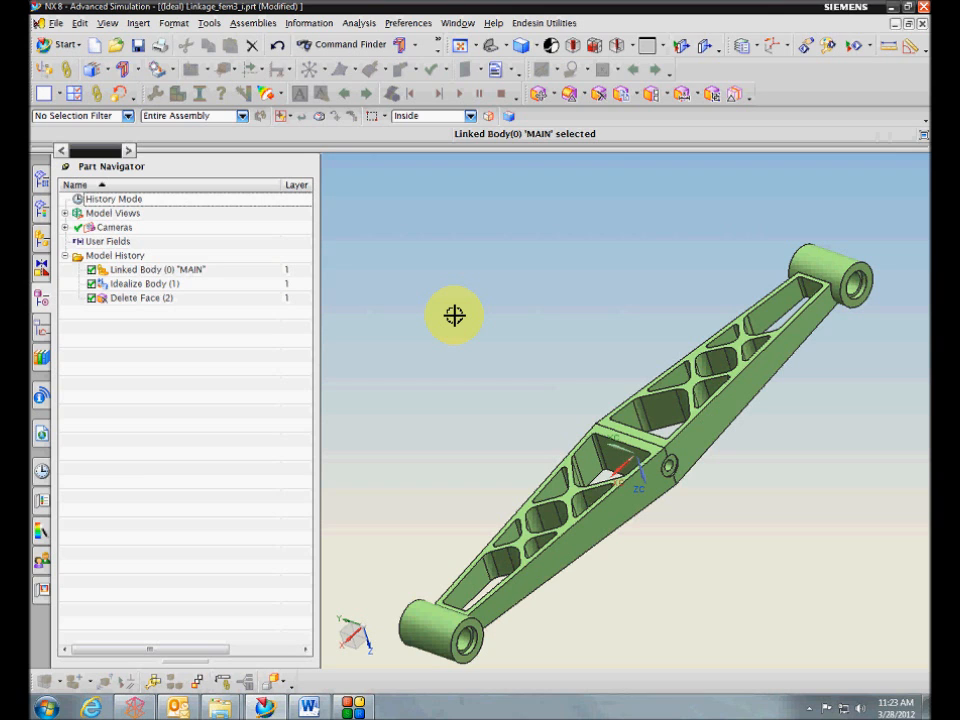
# - Make the original Linkage component the displayed part from the assembly structure
pyautogui.moveTo(454, 315)
pyautogui.mouseDown(button='middle')
pyautogui.moveTo(471, 306)
pyautogui.moveTo(457, 314)
pyautogui.mouseUp(button='middle')
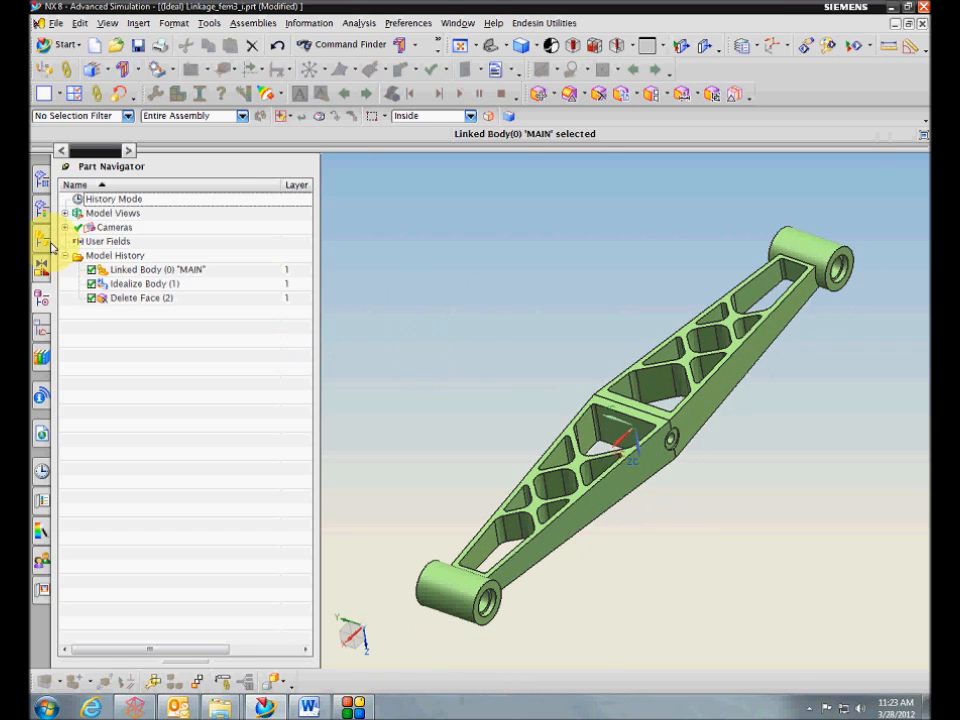
pyautogui.click(41, 179)
pyautogui.click(108, 227)
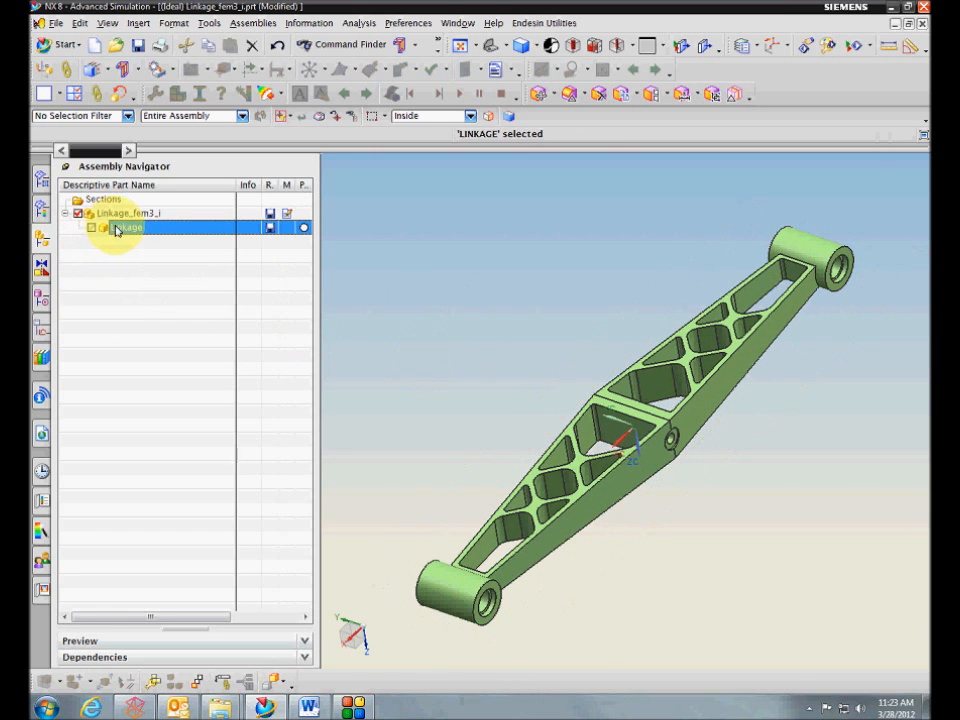
pyautogui.rightClick(116, 228)
pyautogui.click(157, 234)
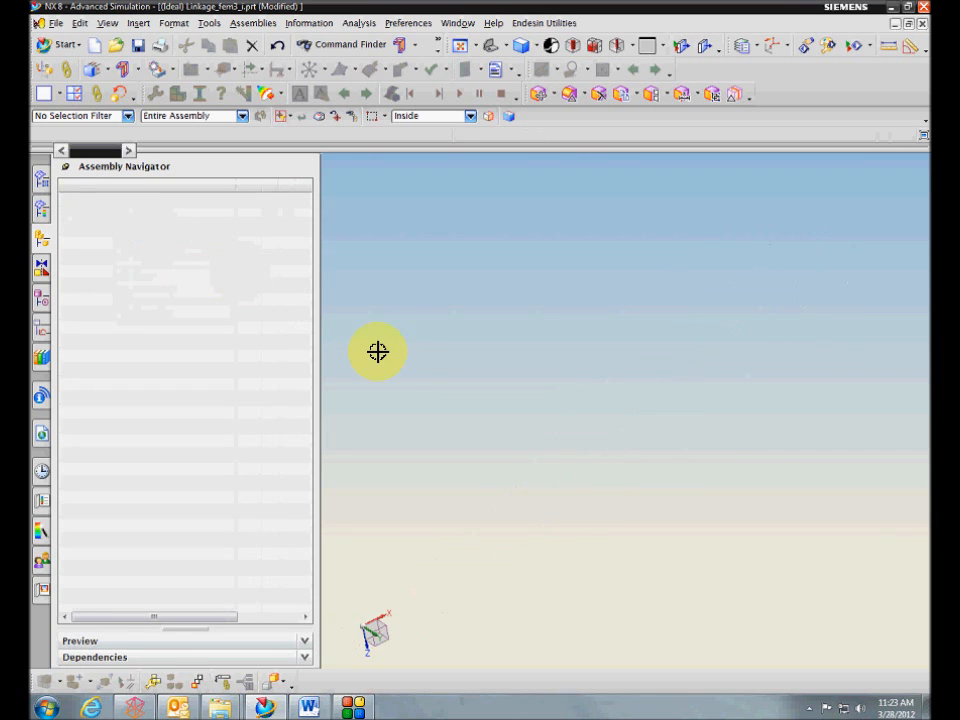
pyautogui.moveTo(461, 357); pyautogui.dragTo(461, 358, button='middle')
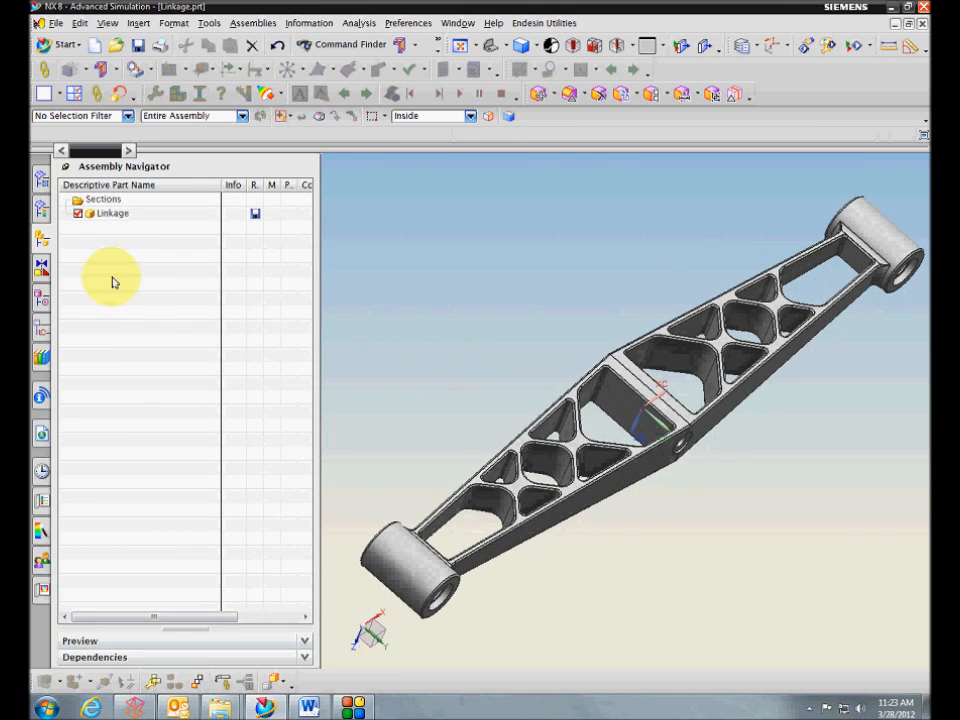
# - Show the Linkage part's feature history and switch from Advanced Simulation to the Modeling application
pyautogui.click(44, 302)
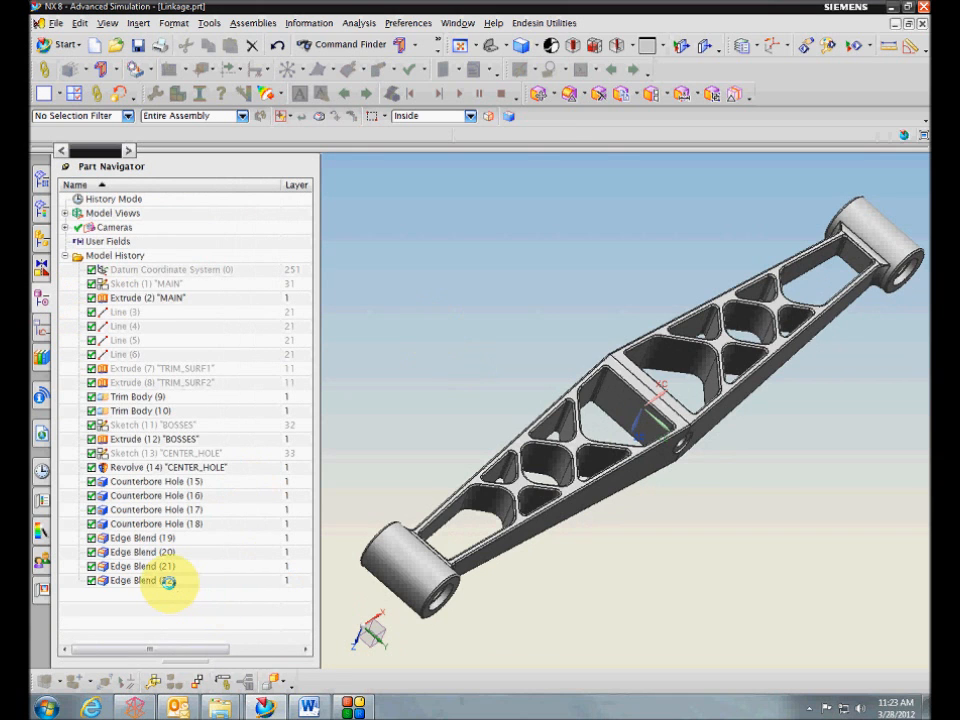
pyautogui.click(168, 581)
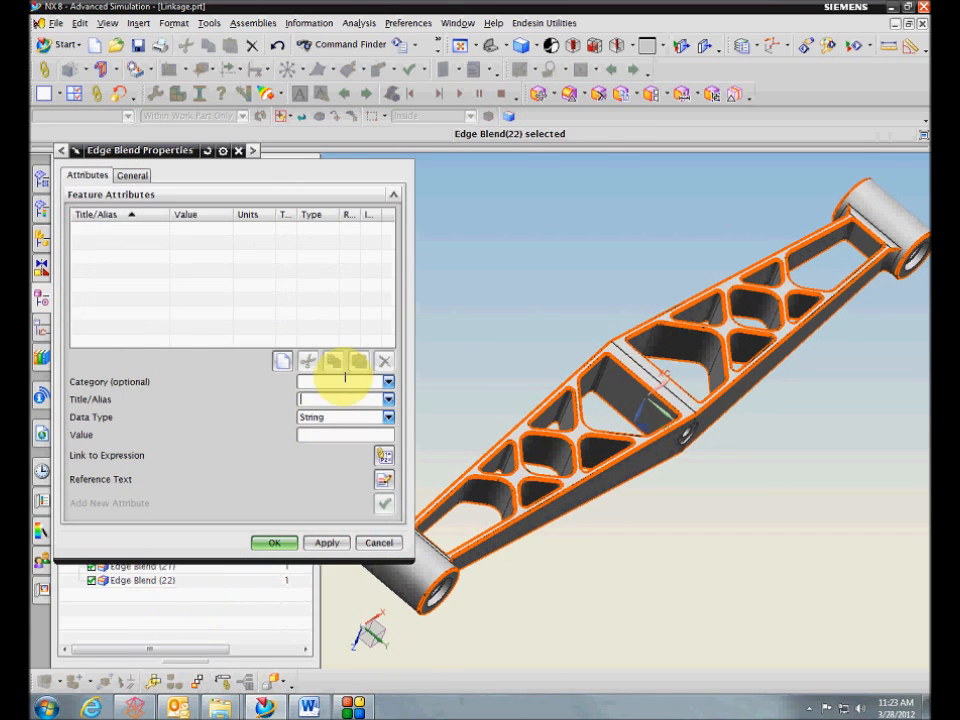
pyautogui.click(377, 543)
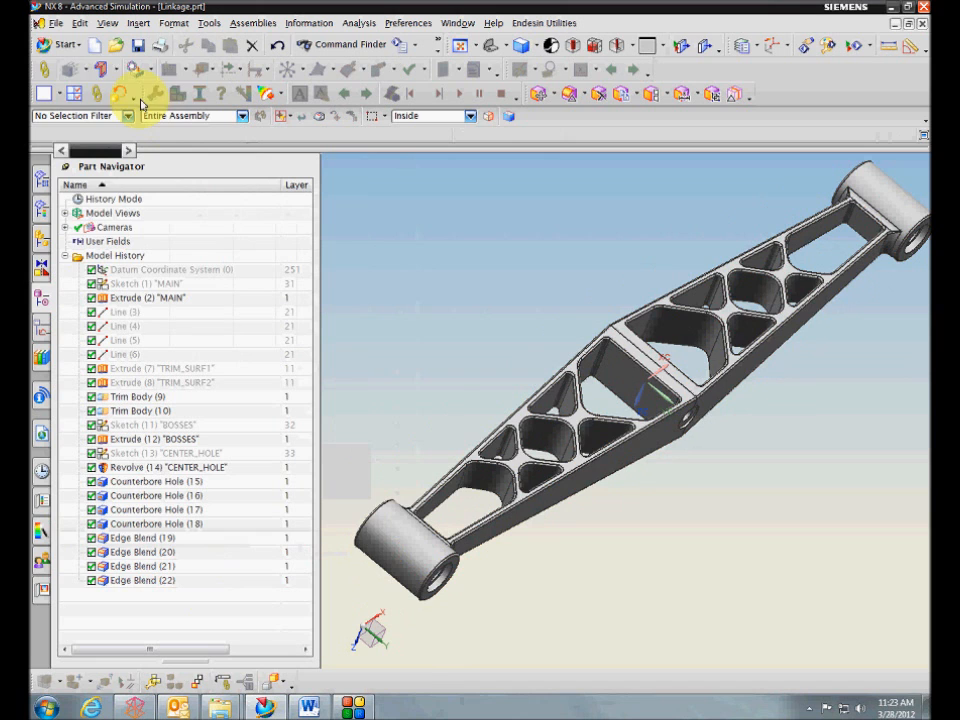
pyautogui.click(62, 45)
pyautogui.click(45, 64)
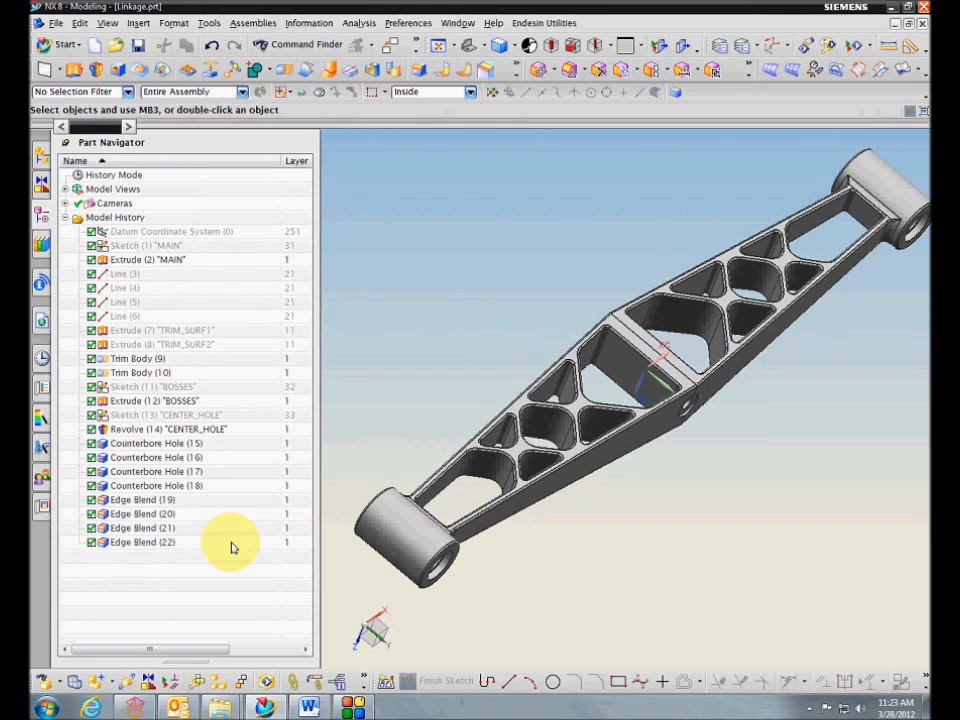
# - Edit the last Edge Blend feature of the Linkage part, setting both Radius 1 and Radius 2 to .045 in
pyautogui.click(150, 541)
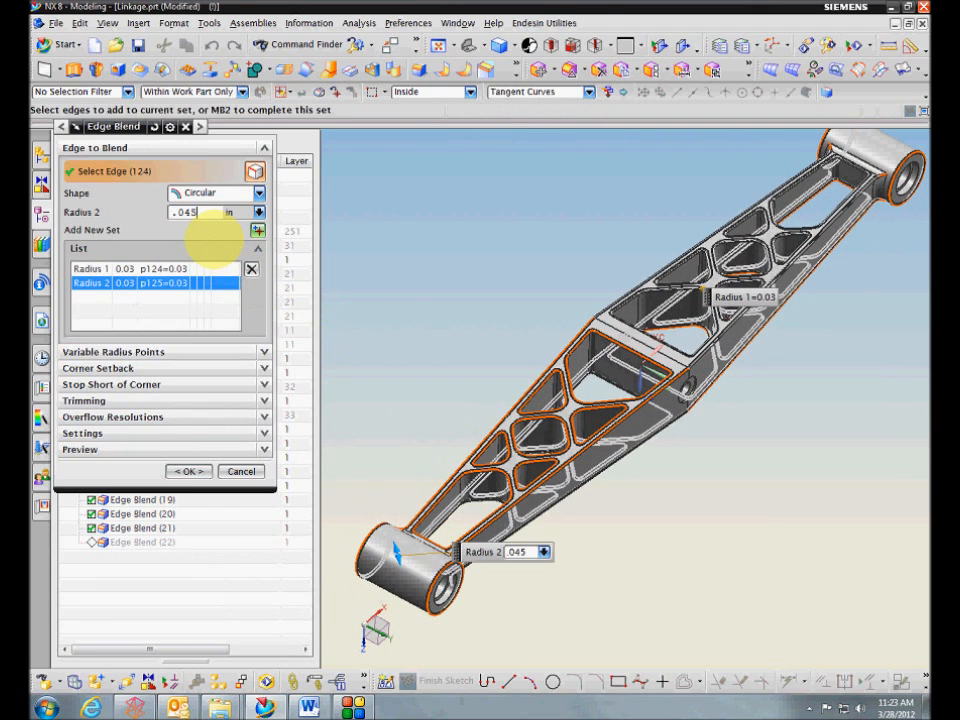
pyautogui.click(160, 268)
pyautogui.write('.0')
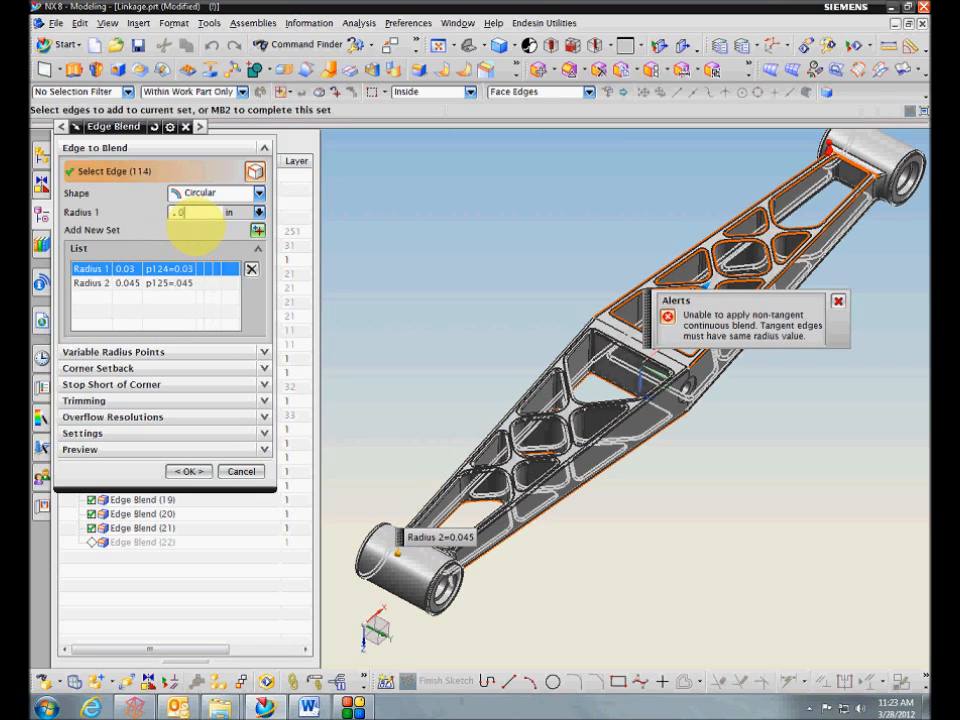
pyautogui.write('45')
pyautogui.press('Return')
pyautogui.moveTo(427, 123); pyautogui.dragTo(781, 477, button='middle')
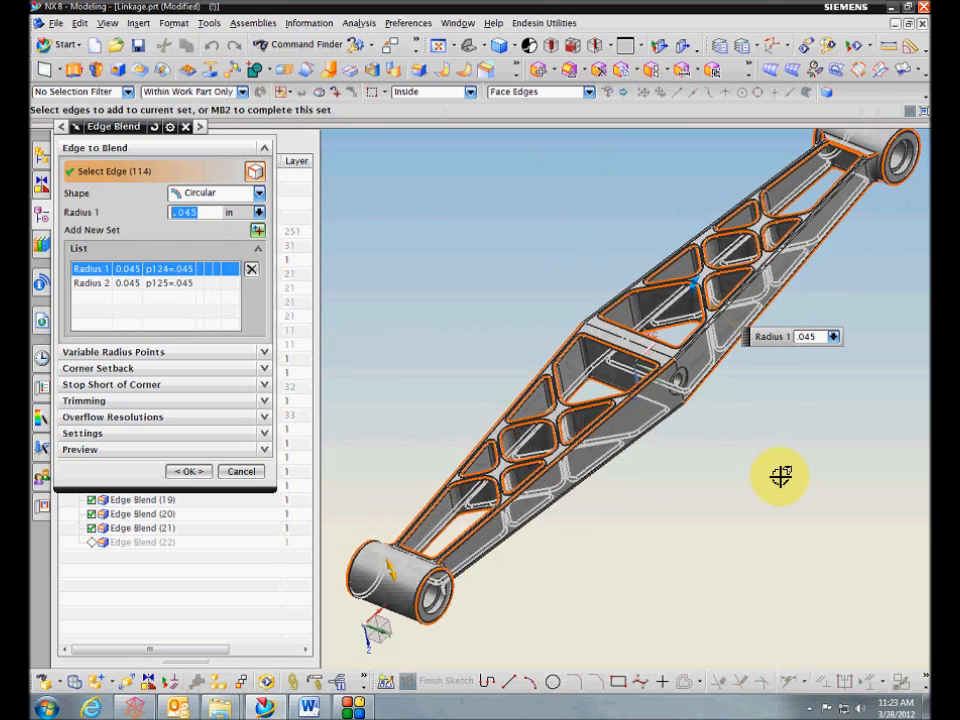
pyautogui.scroll(10, 781, 477)
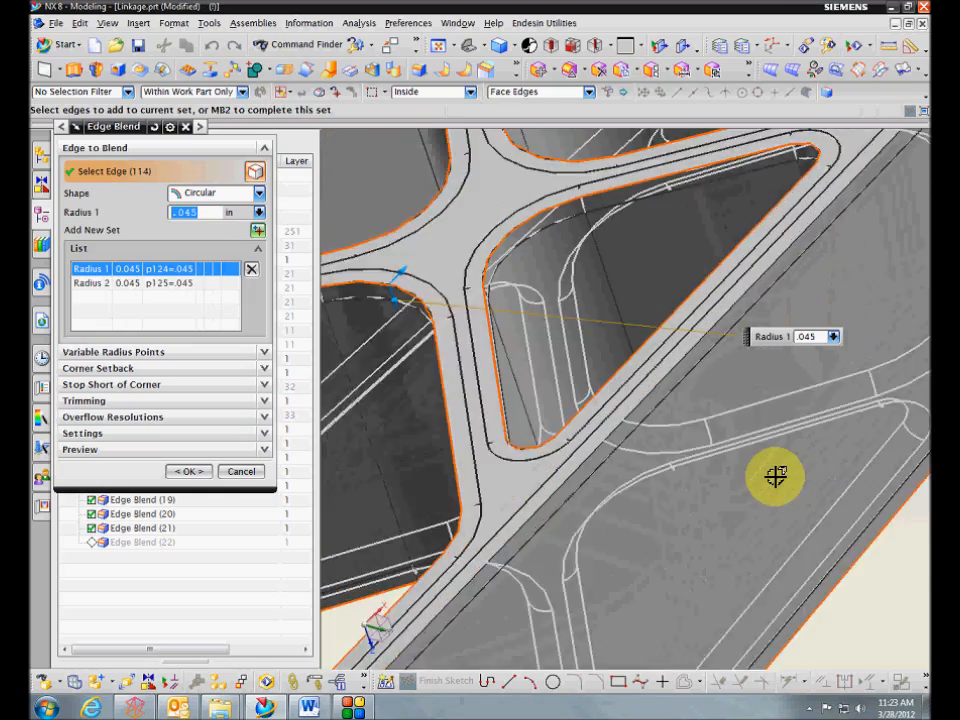
pyautogui.scroll(-10, 776, 477)
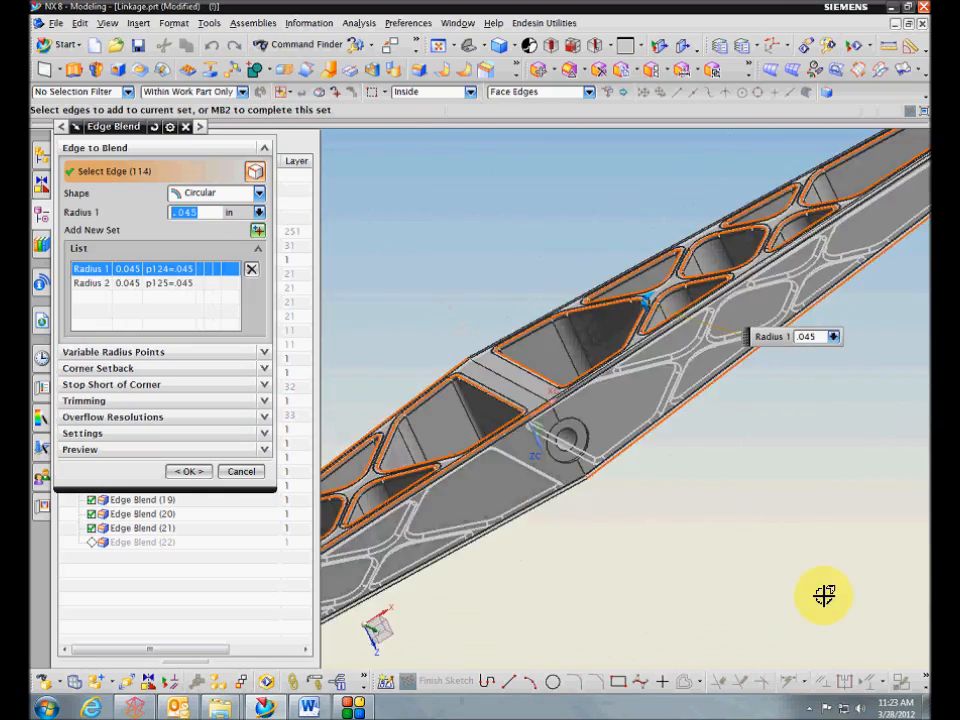
pyautogui.moveTo(824, 596); pyautogui.dragTo(399, 497, button='middle')
pyautogui.click(204, 472)
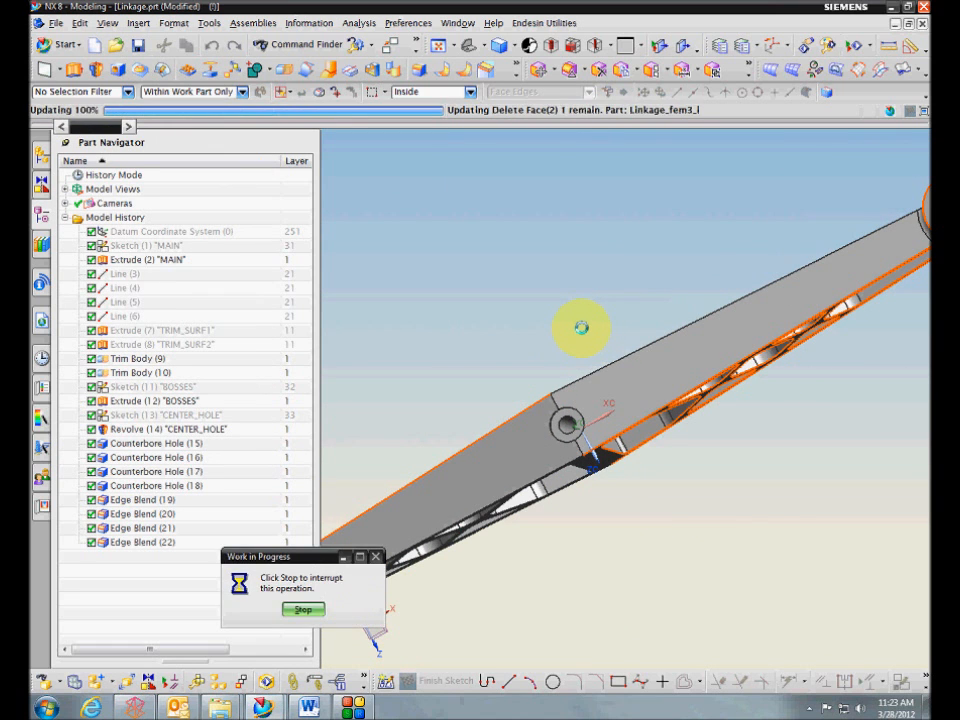
# - Start a Move Face on one end boss, selecting its outer cylindrical face and hole face with symmetric faces included
pyautogui.moveTo(579, 328); pyautogui.dragTo(700, 260, button='middle')
pyautogui.click(537, 68)
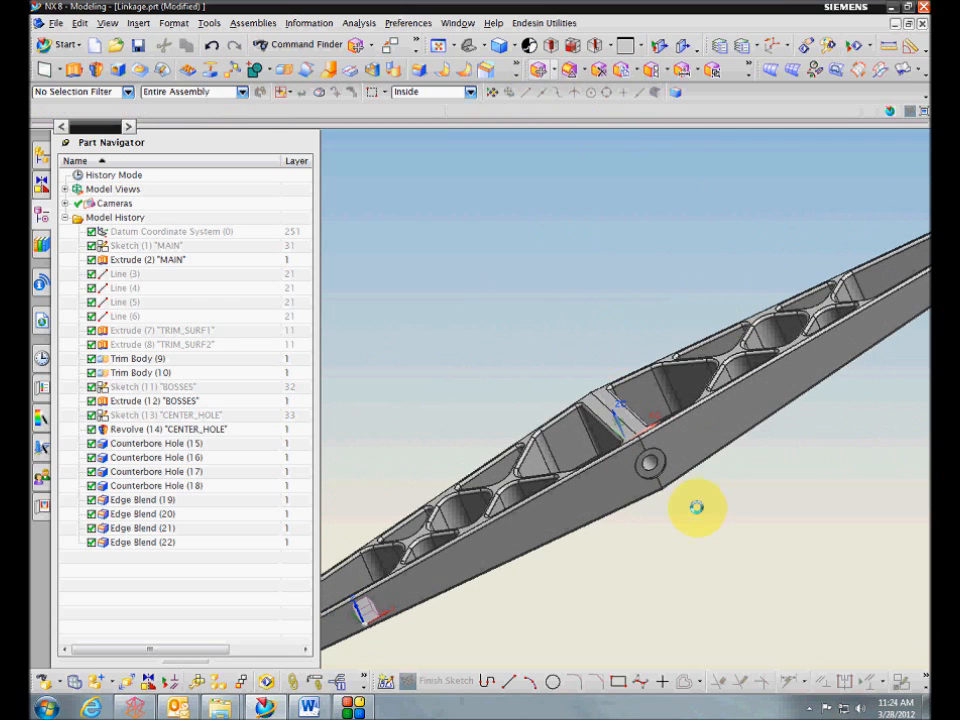
pyautogui.scroll(-3, 690, 508)
pyautogui.scroll(4, 332, 594)
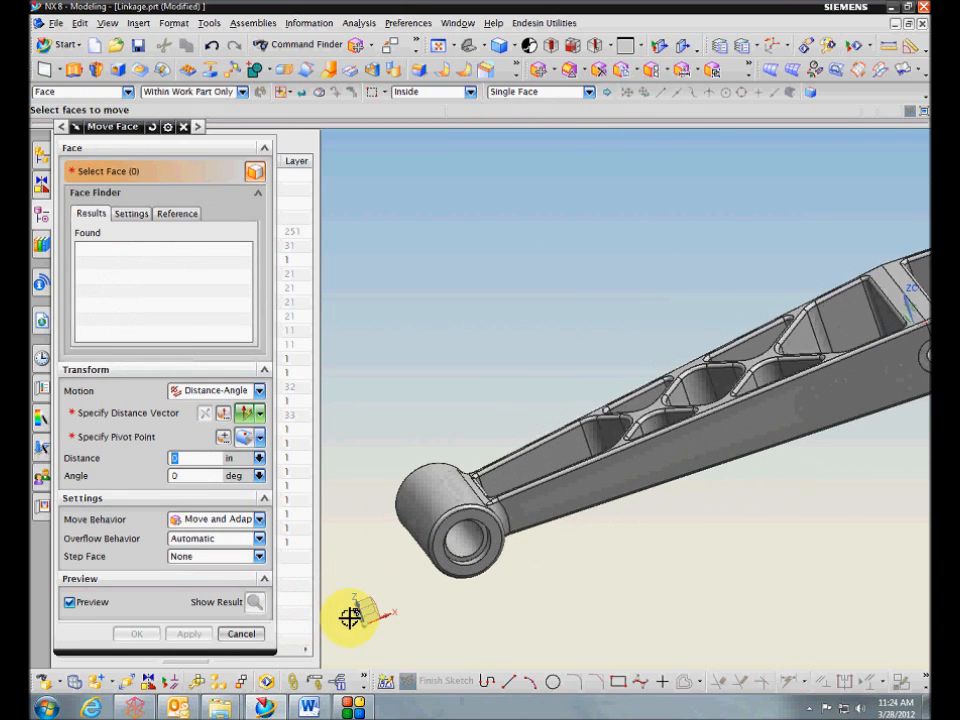
pyautogui.moveTo(349, 617); pyautogui.dragTo(412, 512, button='middle')
pyautogui.click(465, 573)
pyautogui.scroll(3, 455, 570)
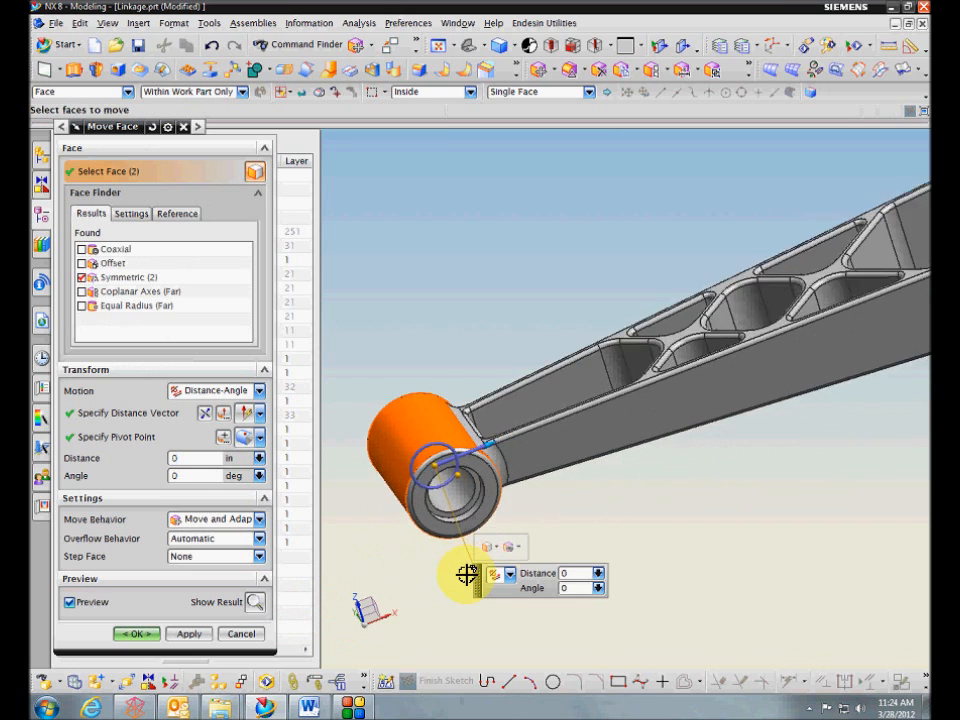
pyautogui.scroll(2, 470, 535)
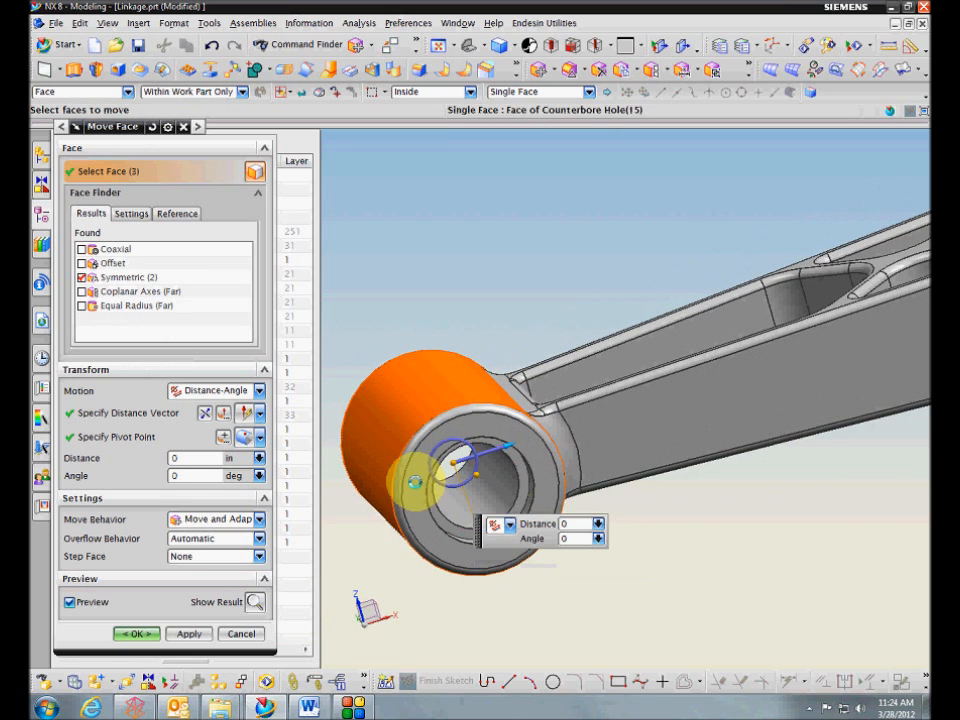
pyautogui.click(410, 480)
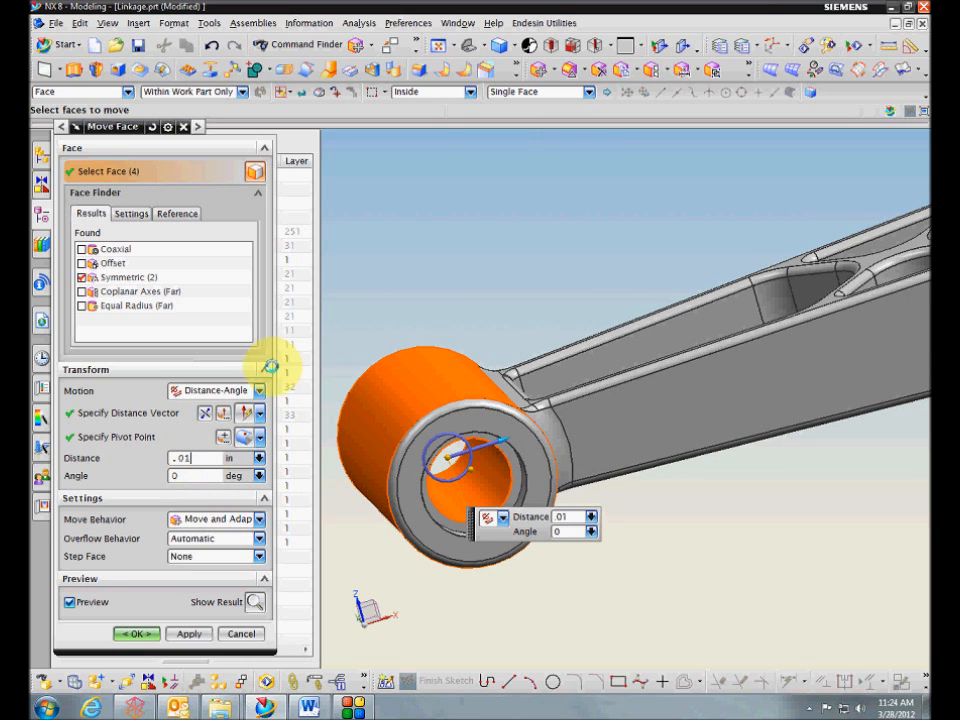
# - Set the face move distance to .01 in, include the coaxial faces, and complete the Move Face feature
pyautogui.press('Return')
pyautogui.scroll(3, 407, 281)
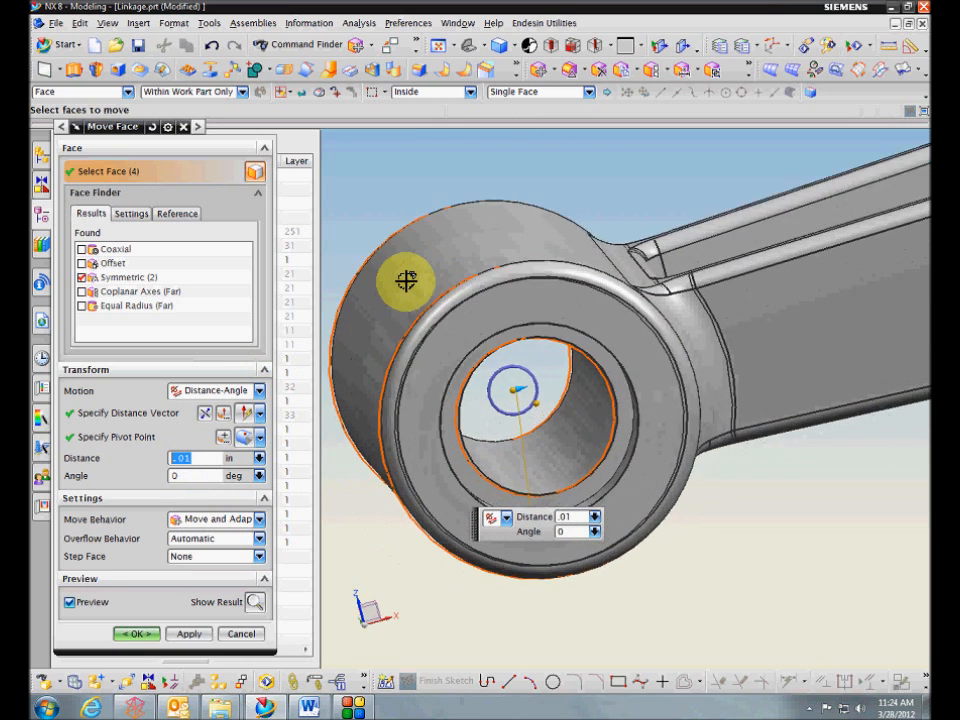
pyautogui.scroll(2, 406, 281)
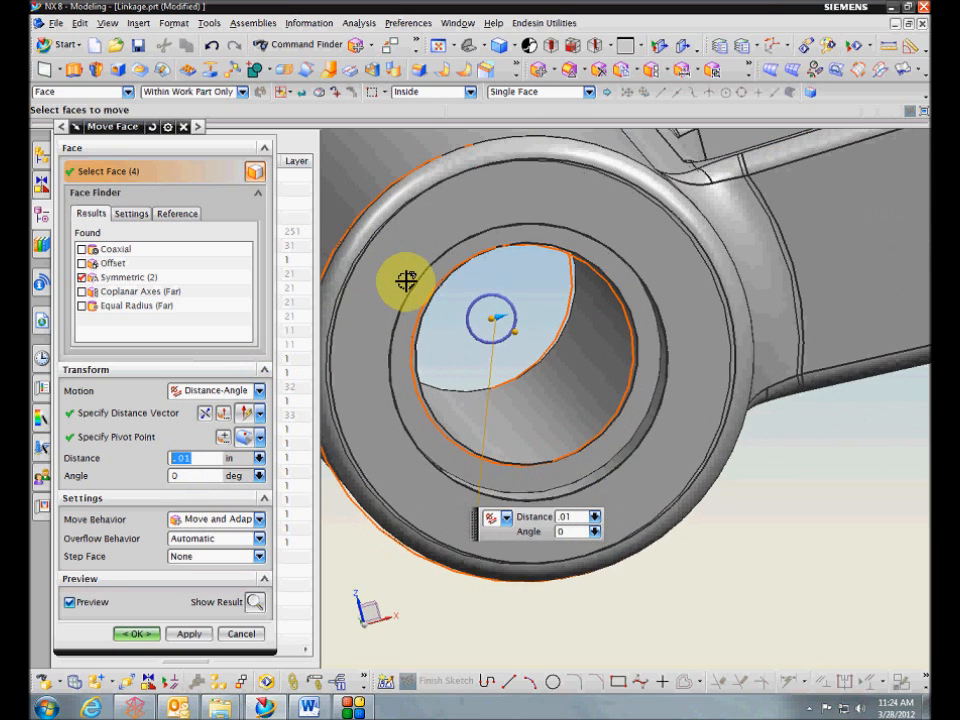
pyautogui.click(82, 249)
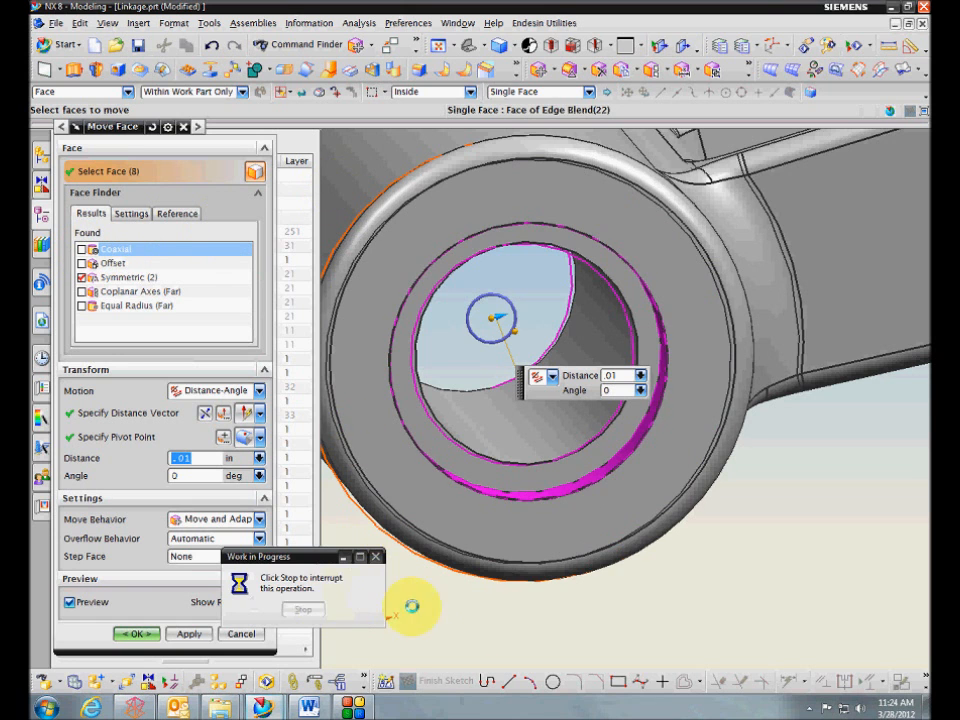
pyautogui.hotkey('ctrl', 'f')
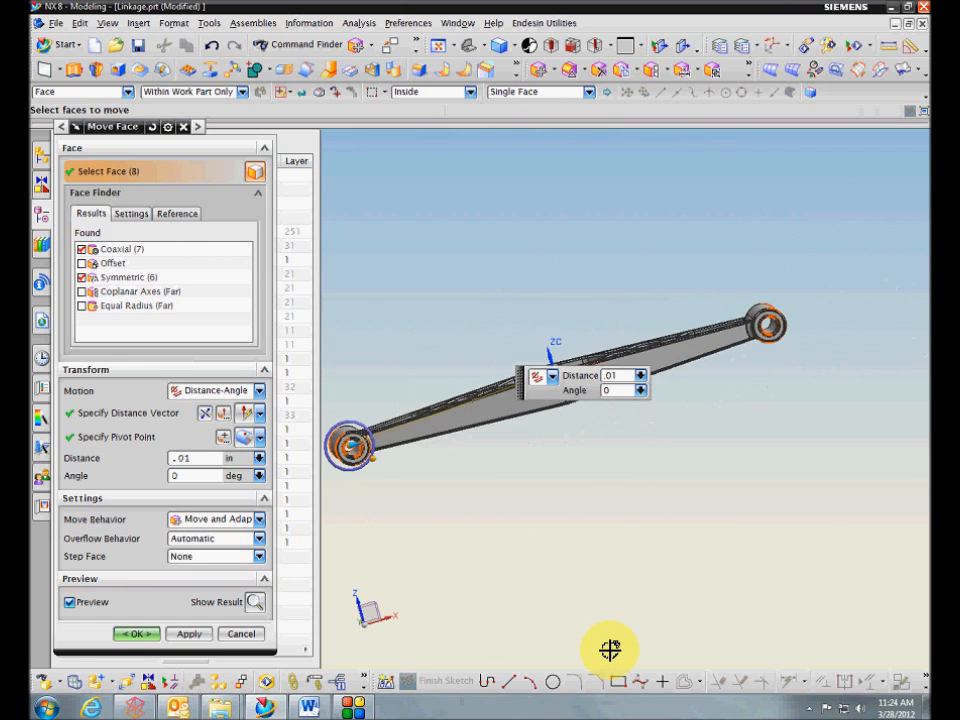
pyautogui.click(137, 634)
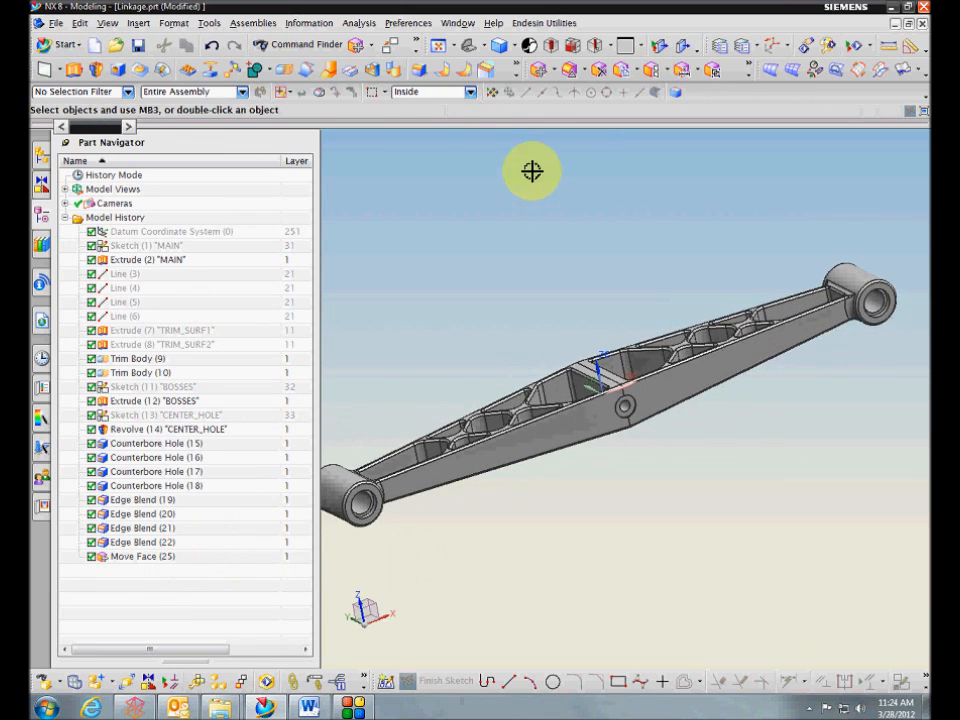
# - Display the idealized part Linkage_fem3_i.prt and inspect its Idealize Body feature's settings without changing them
pyautogui.click(458, 25)
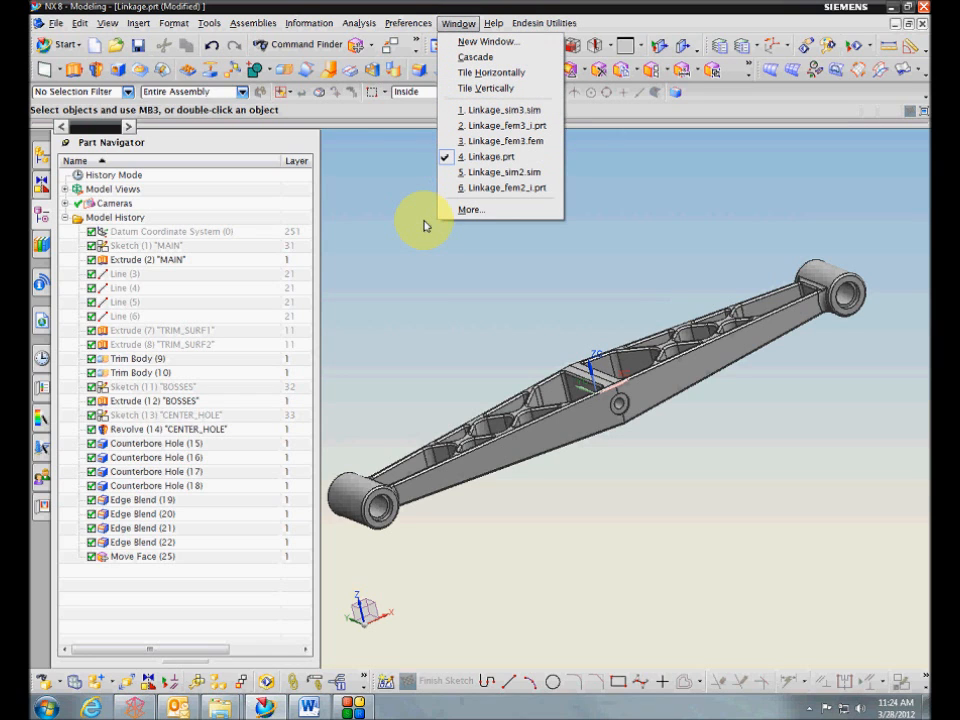
pyautogui.click(500, 125)
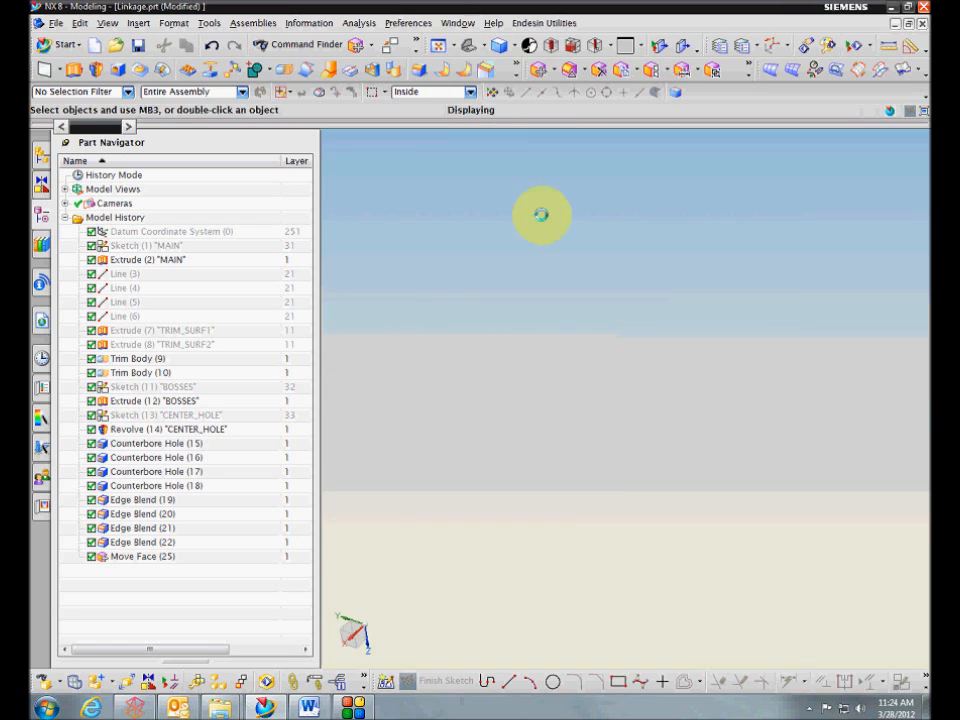
pyautogui.moveTo(538, 397); pyautogui.dragTo(464, 452, button='middle')
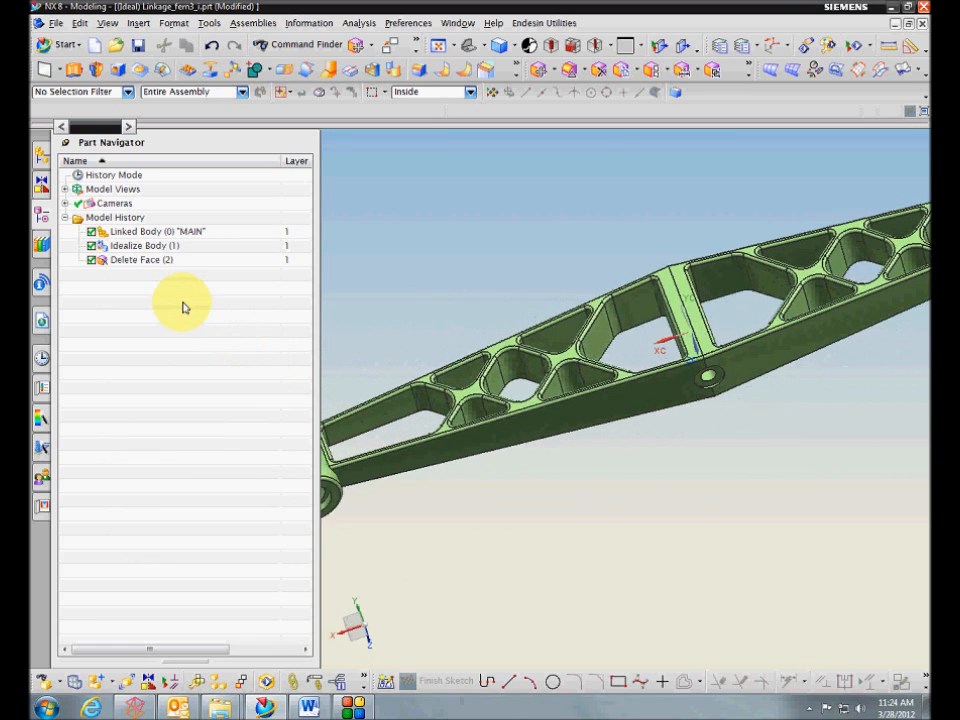
pyautogui.click(149, 247)
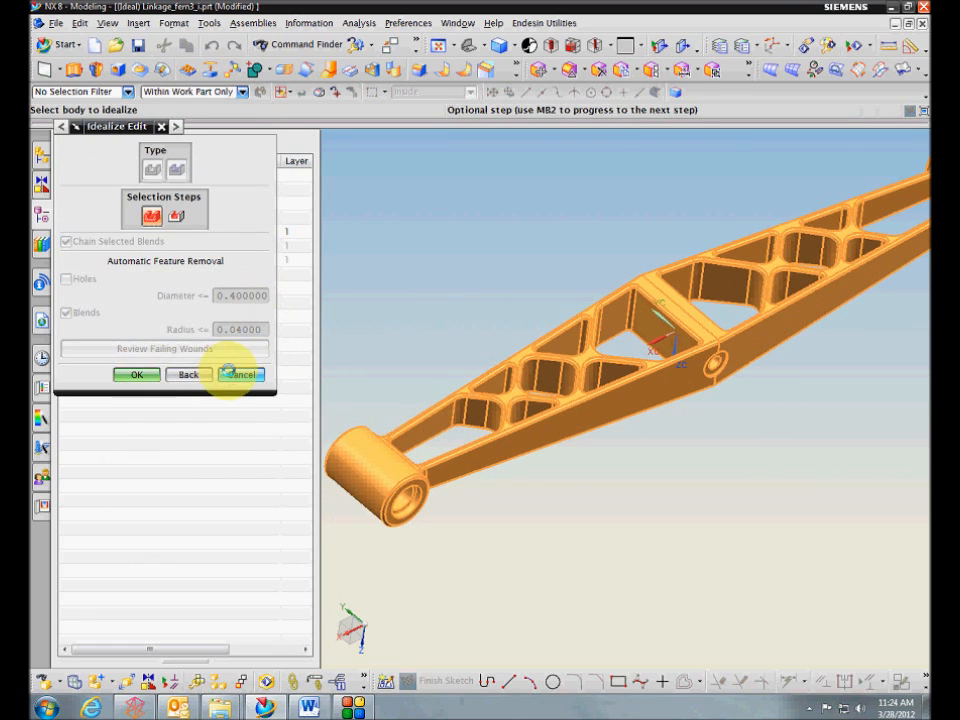
pyautogui.click(232, 376)
# - Show the original Linkage component over the idealized body to compare their geometry, and hide it again
pyautogui.click(41, 157)
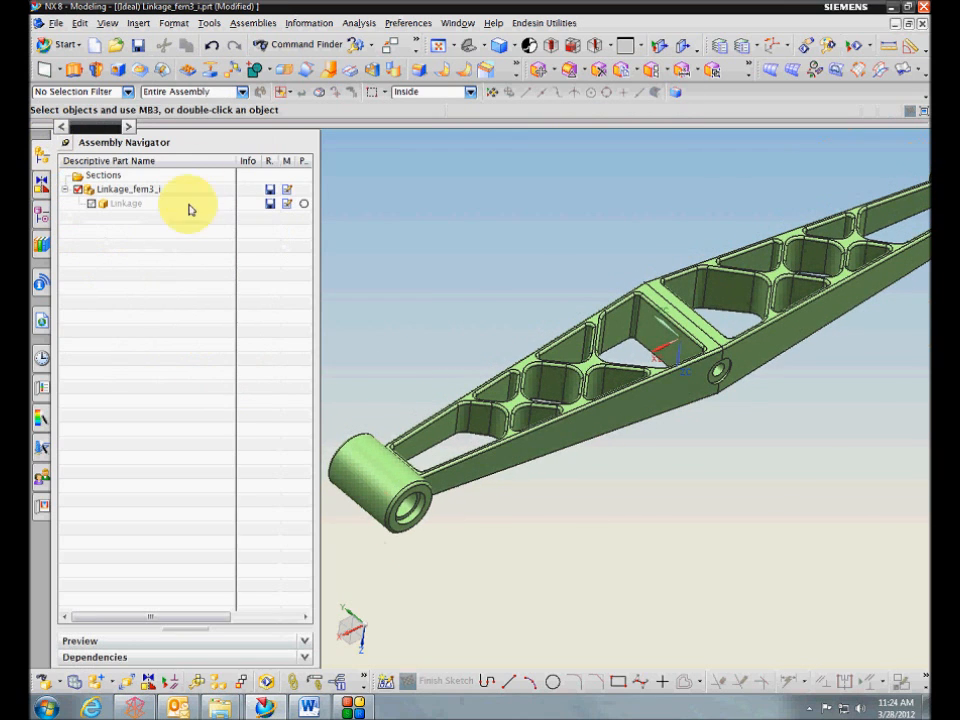
pyautogui.click(91, 203)
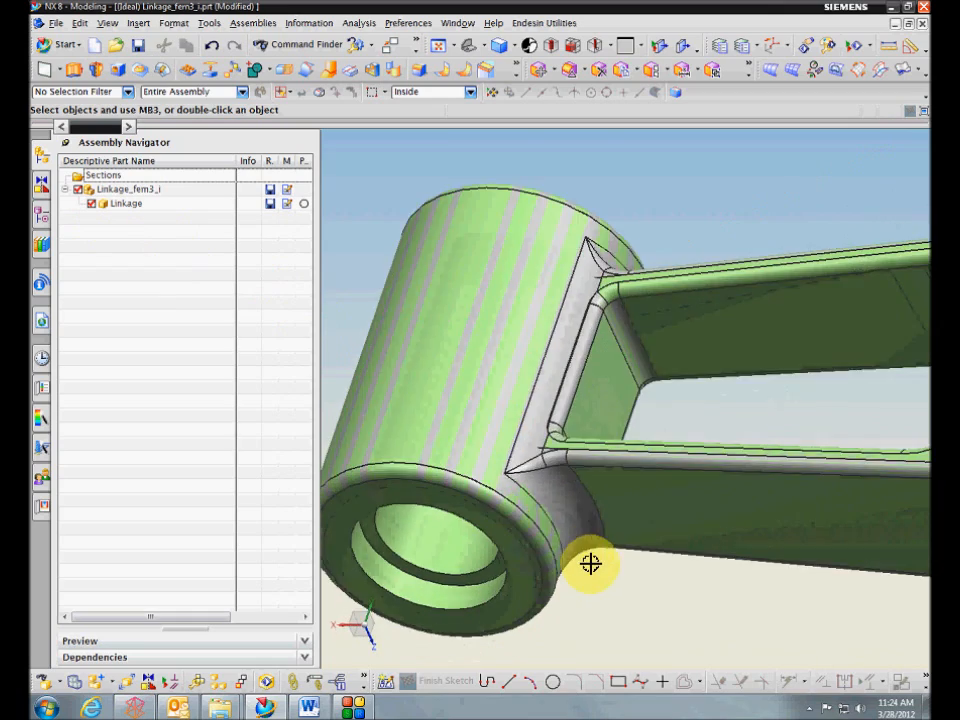
pyautogui.moveTo(591, 564); pyautogui.dragTo(628, 366, button='middle')
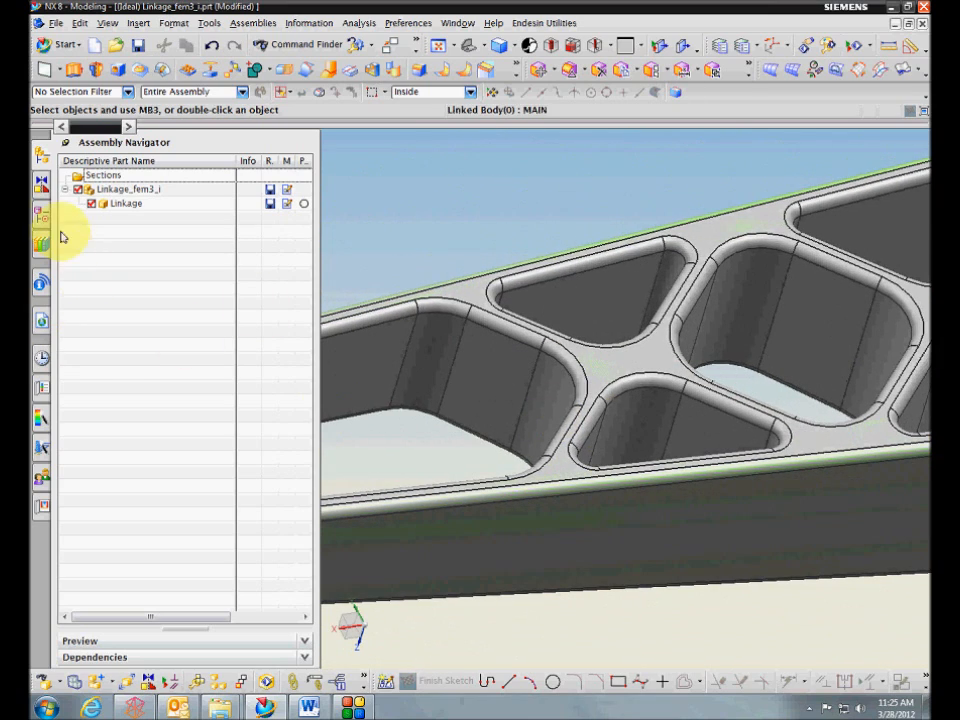
pyautogui.click(43, 216)
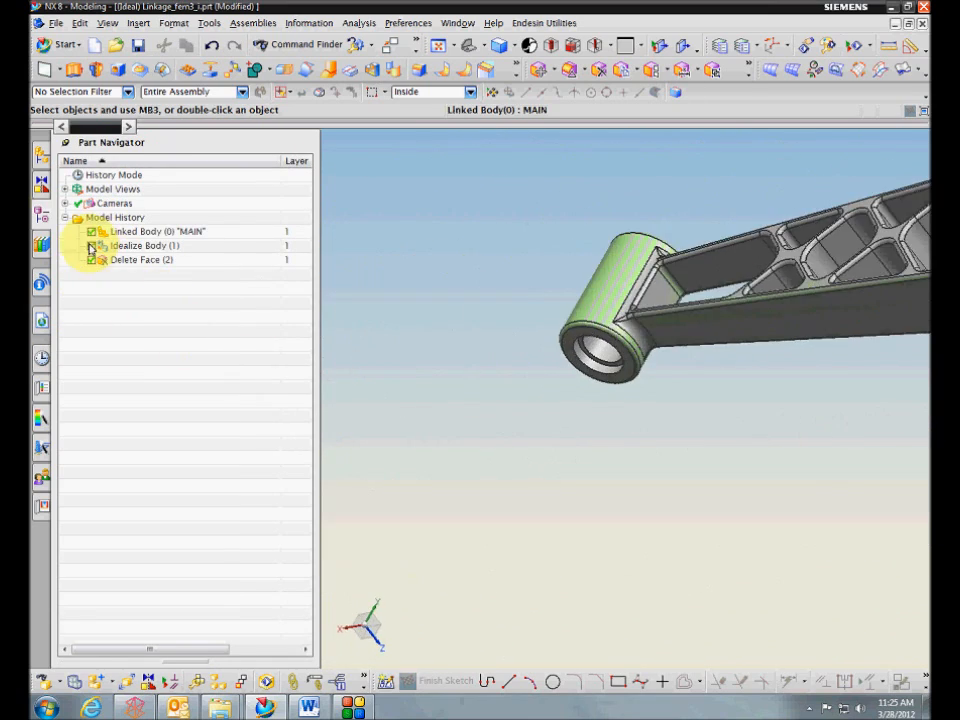
pyautogui.click(41, 157)
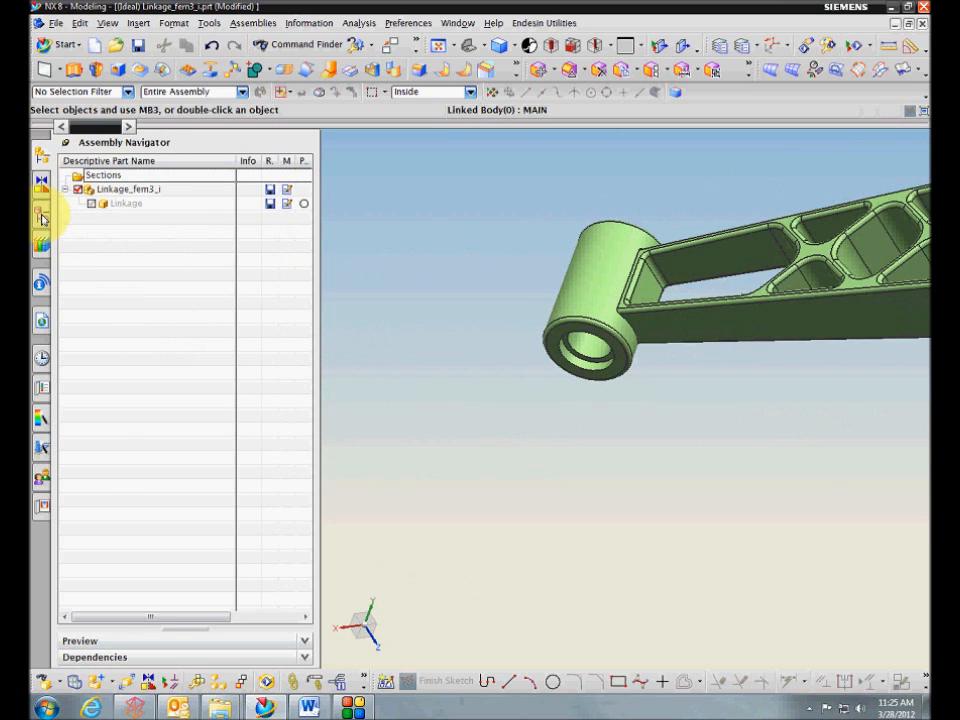
# - Highlight the Delete Face and Idealize Body features in the idealized part's history to examine the affected geometry
pyautogui.click(41, 216)
pyautogui.click(141, 261)
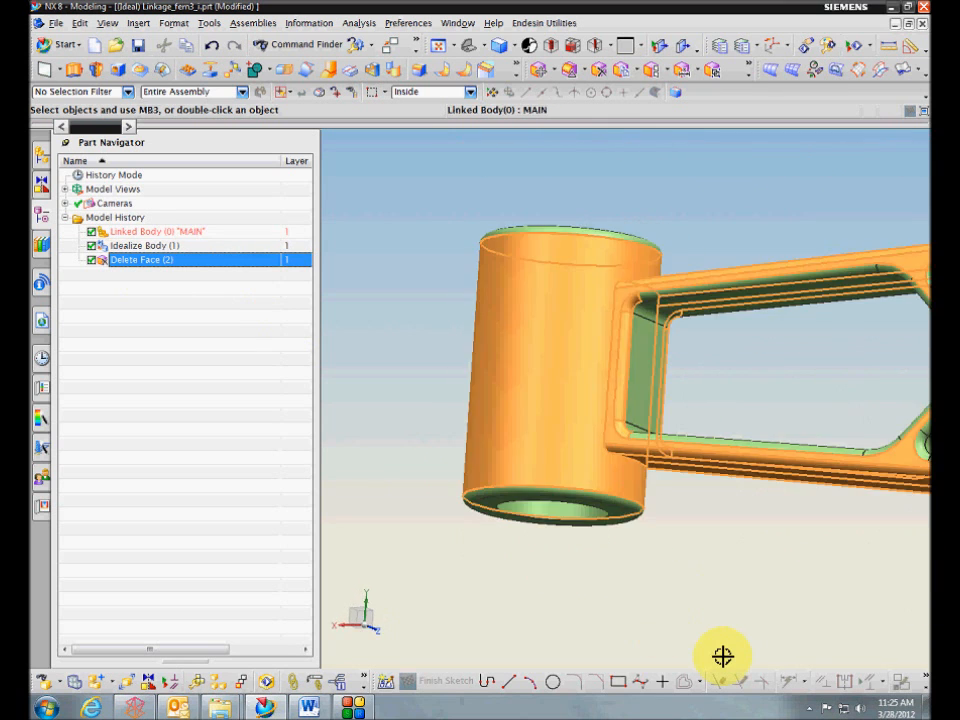
pyautogui.click(135, 246)
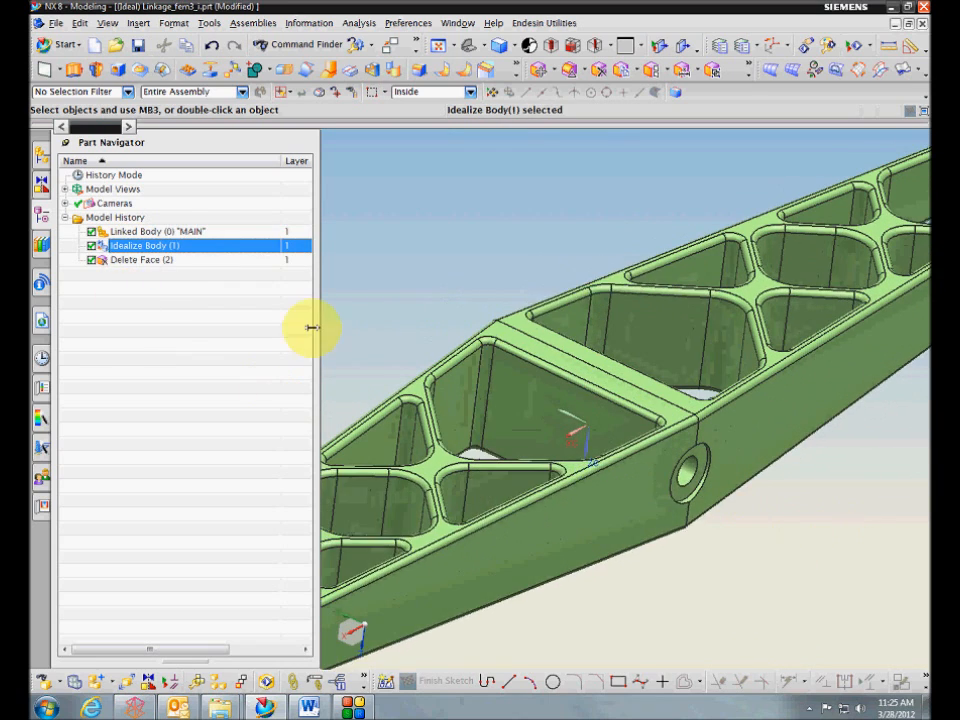
# - Edit the Idealize Body feature to automatically remove blends with a radius up to 0.05
pyautogui.doubleClick(178, 247)
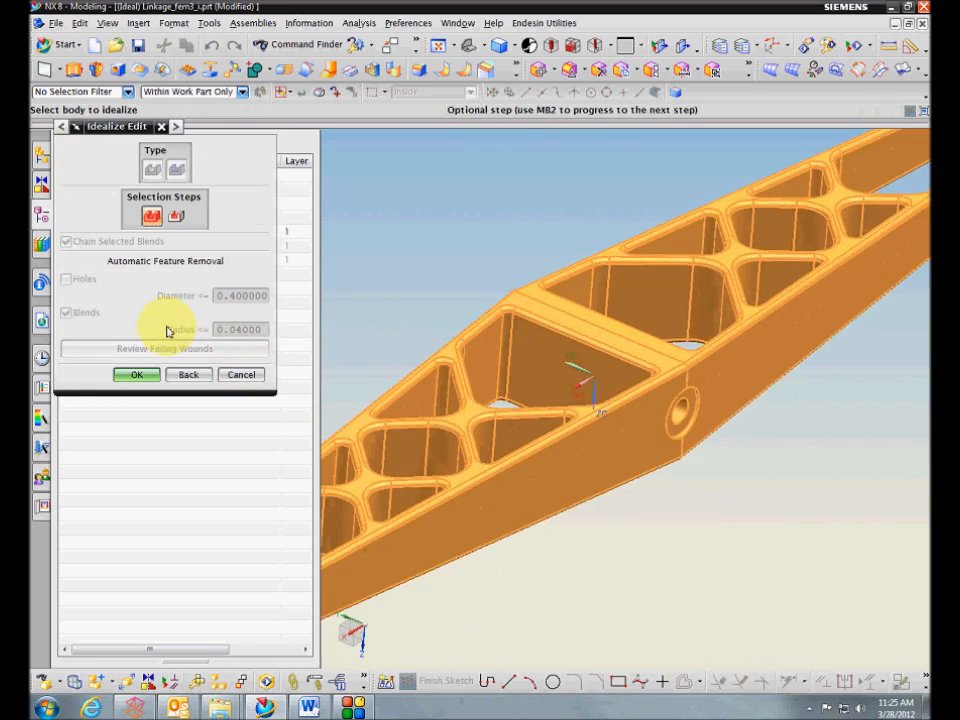
pyautogui.click(177, 219)
pyautogui.click(246, 330)
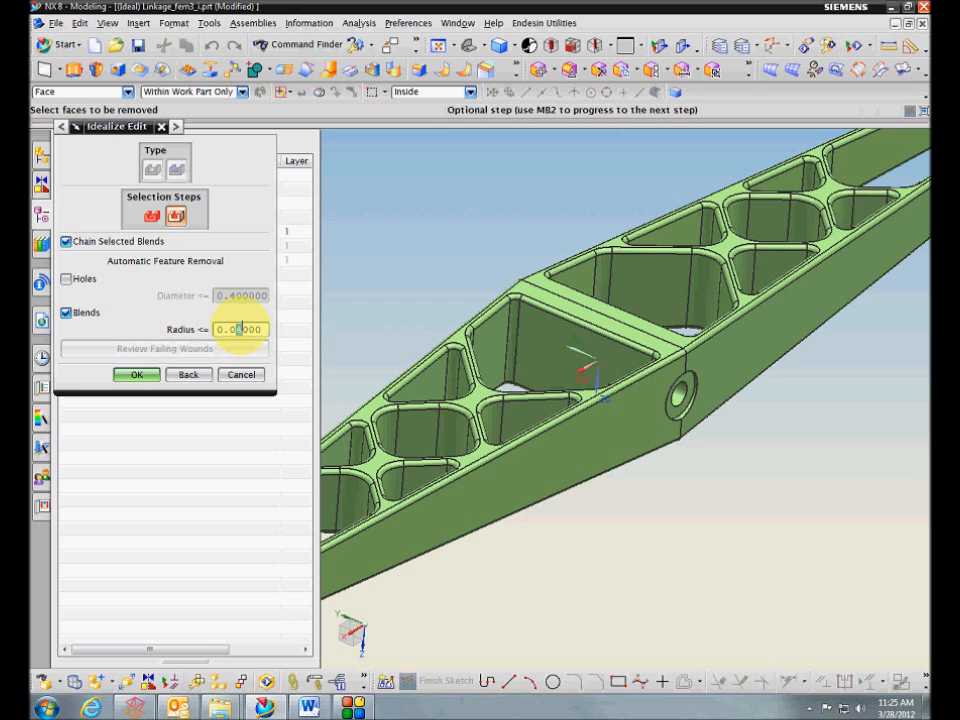
pyautogui.press('Return')
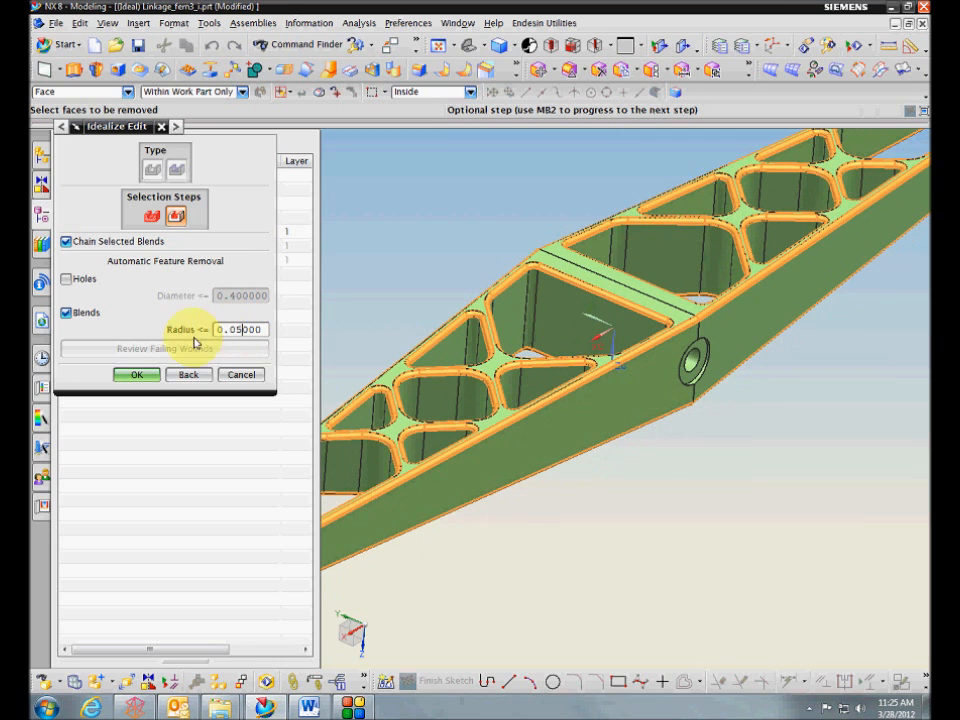
pyautogui.click(138, 373)
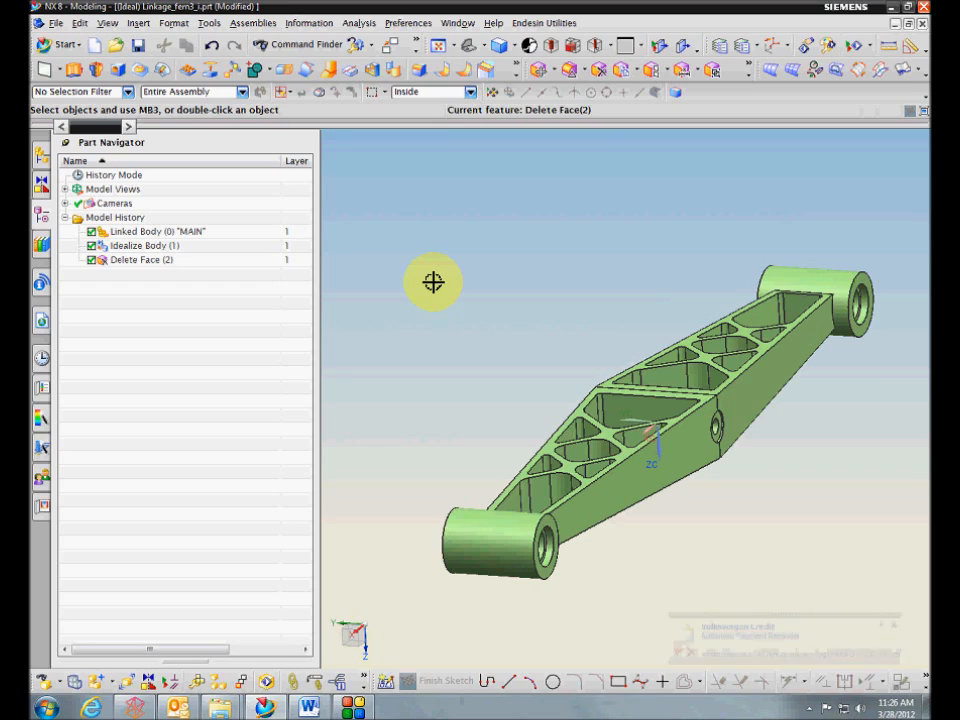
# - Switch to Advanced Simulation to examine the available model-editing and geometry idealization commands, and return to Modeling
pyautogui.click(896, 626)
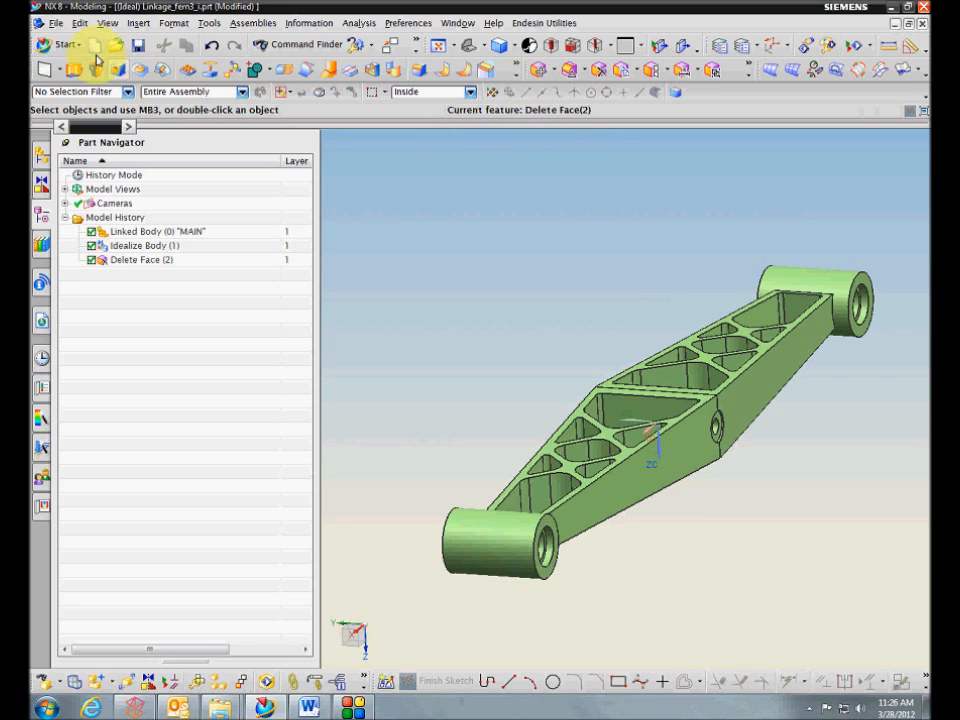
pyautogui.click(62, 44)
pyautogui.click(100, 111)
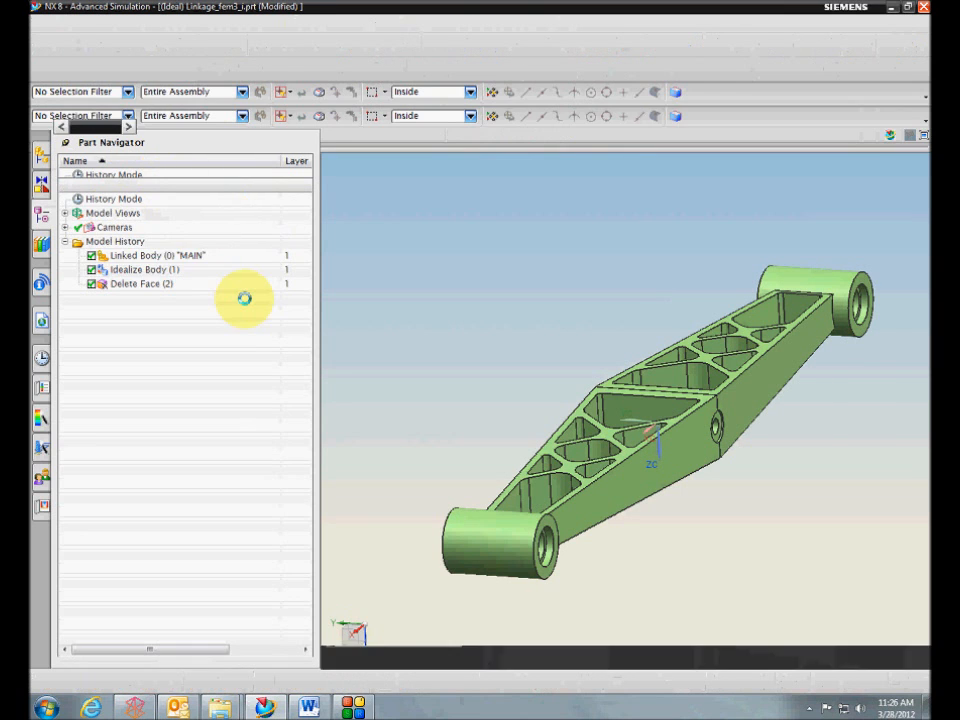
pyautogui.click(108, 71)
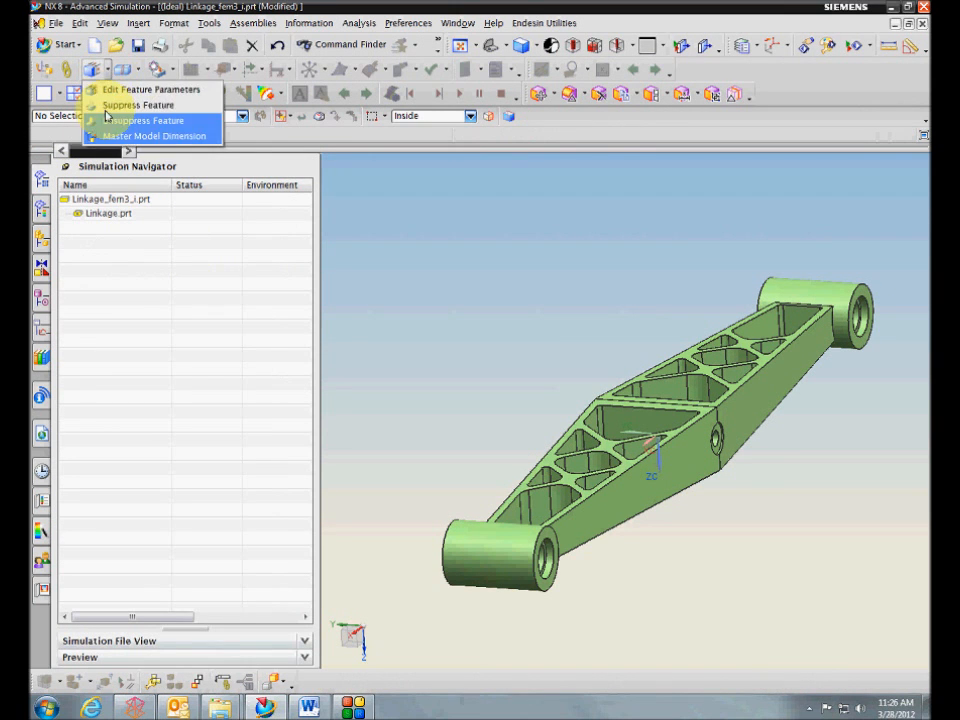
pyautogui.click(138, 74)
pyautogui.click(137, 74)
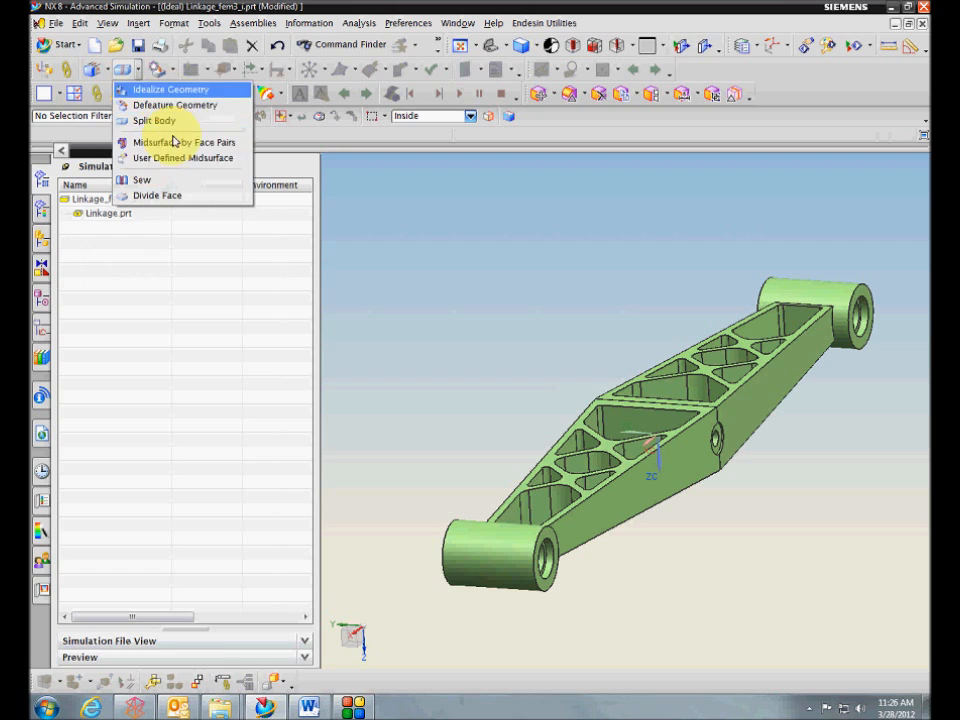
pyautogui.click(376, 221)
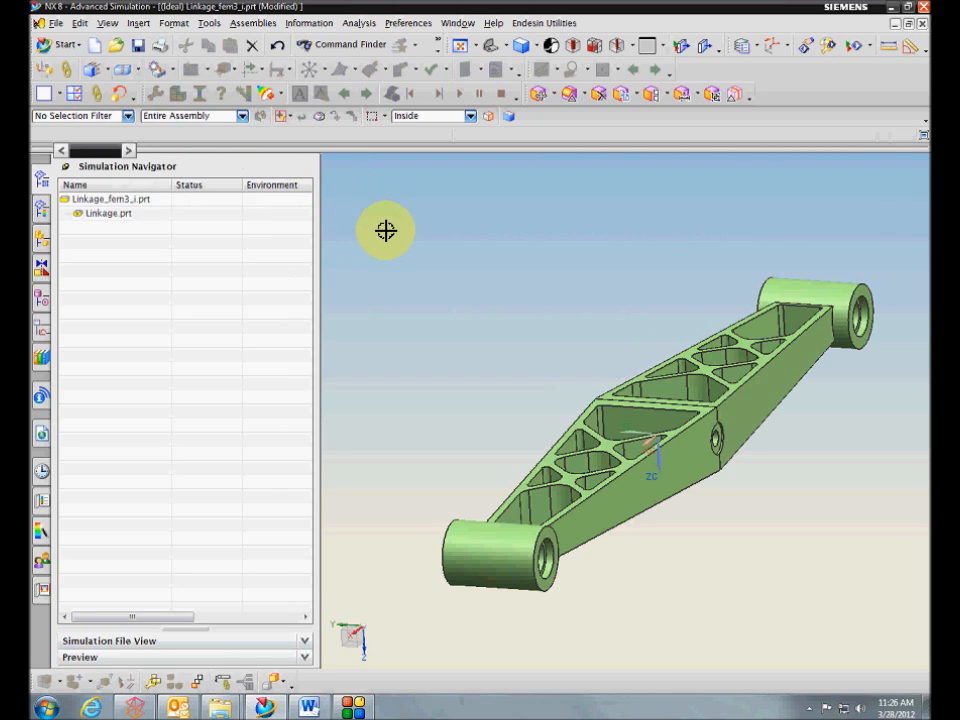
pyautogui.click(60, 45)
pyautogui.click(88, 65)
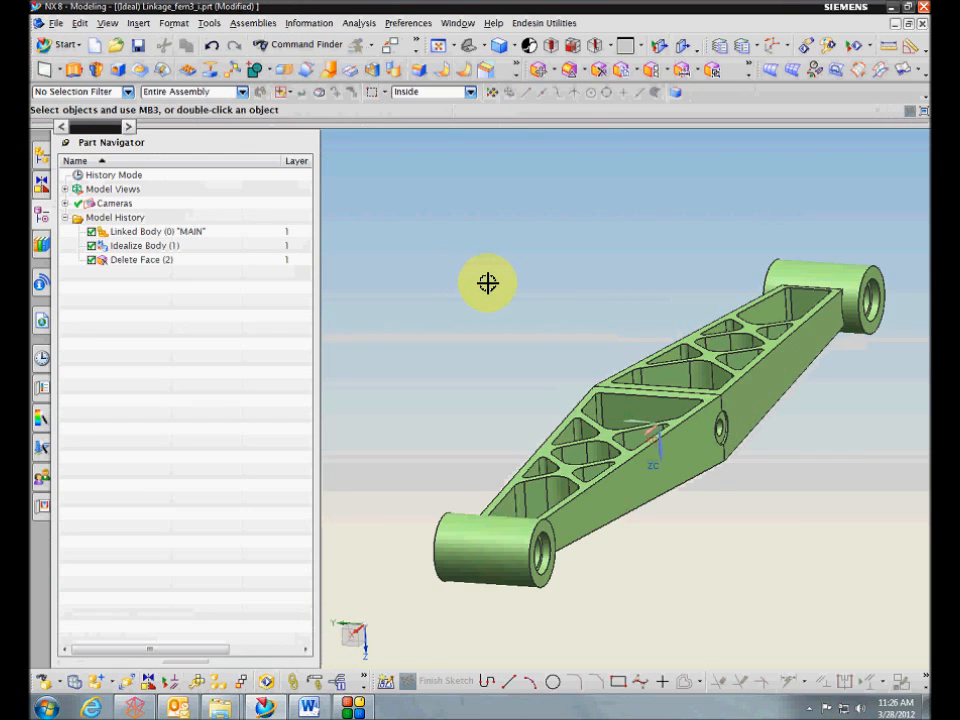
pyautogui.moveTo(488, 283); pyautogui.dragTo(649, 251, button='middle')
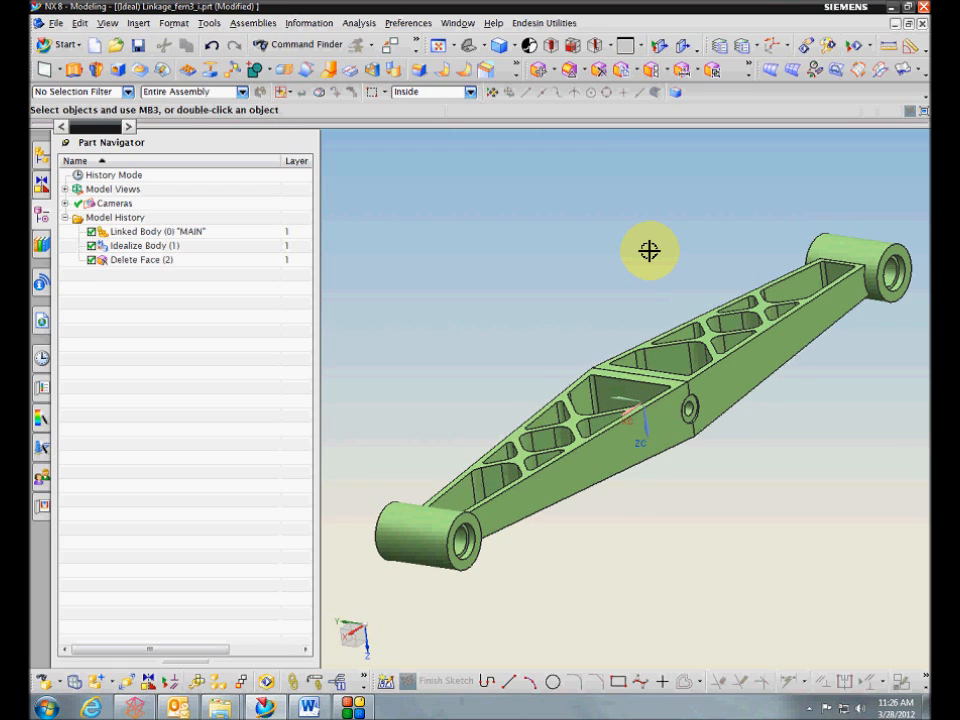
pyautogui.moveTo(649, 250); pyautogui.dragTo(668, 229, button='middle')
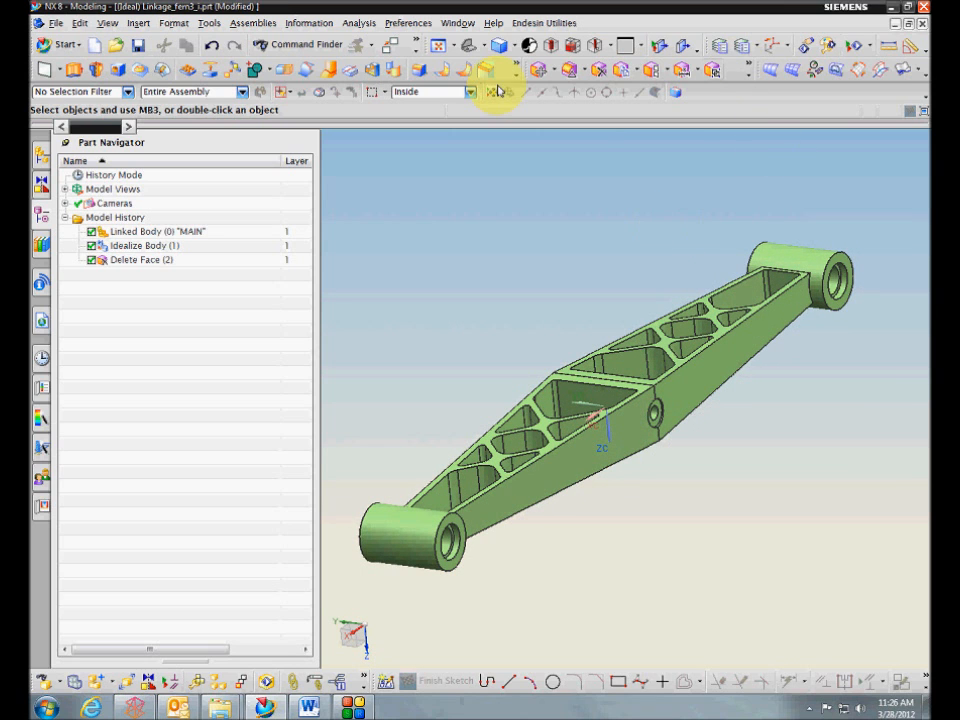
pyautogui.moveTo(567, 173); pyautogui.dragTo(471, 234, button='middle')
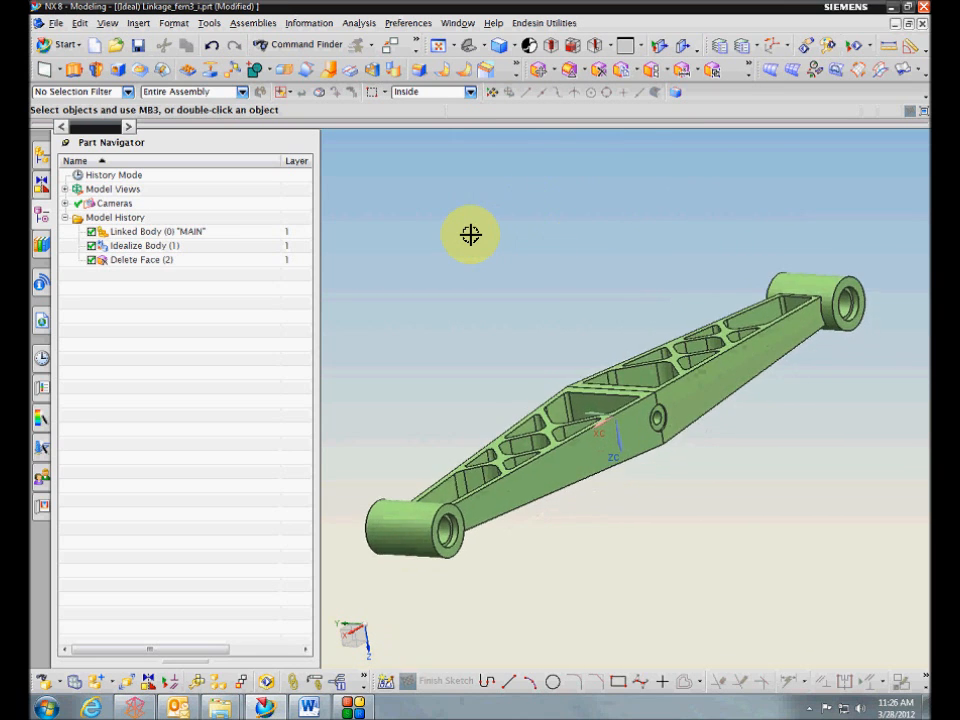
pyautogui.click(121, 260)
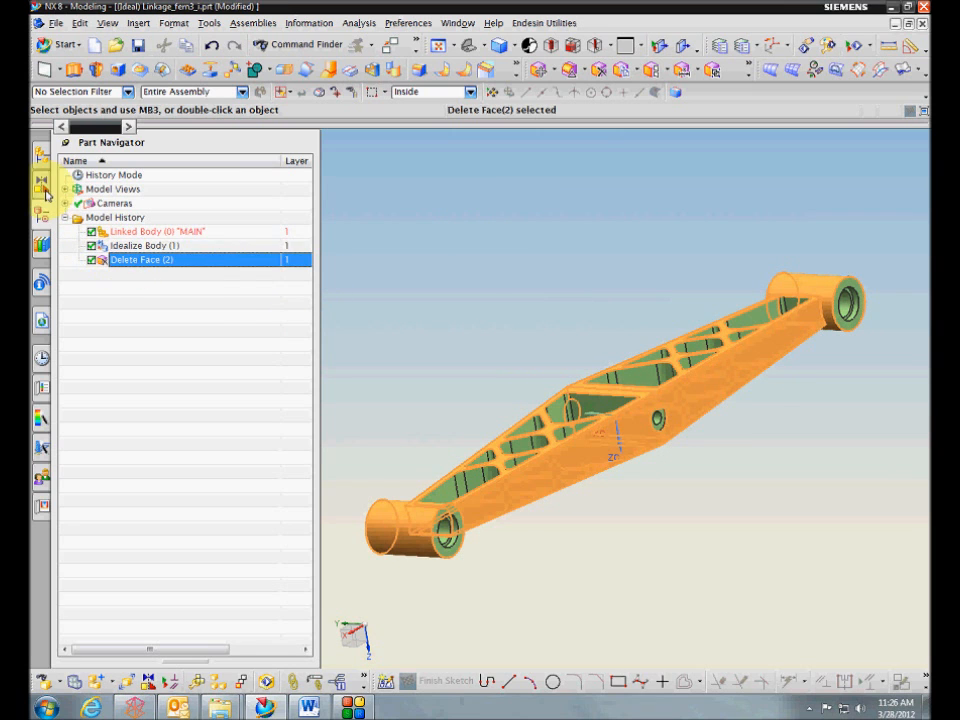
# - Display the master Linkage part on its own and delete the Move Face feature at the end of its history
pyautogui.click(41, 156)
pyautogui.rightClick(118, 204)
pyautogui.click(166, 231)
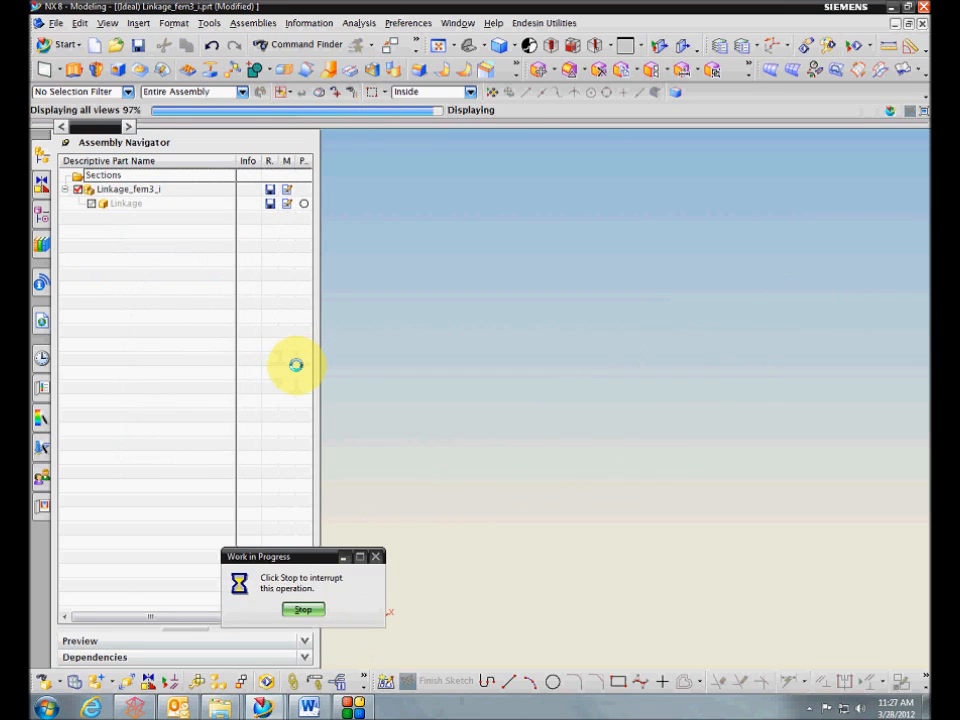
pyautogui.click(40, 212)
pyautogui.click(172, 558)
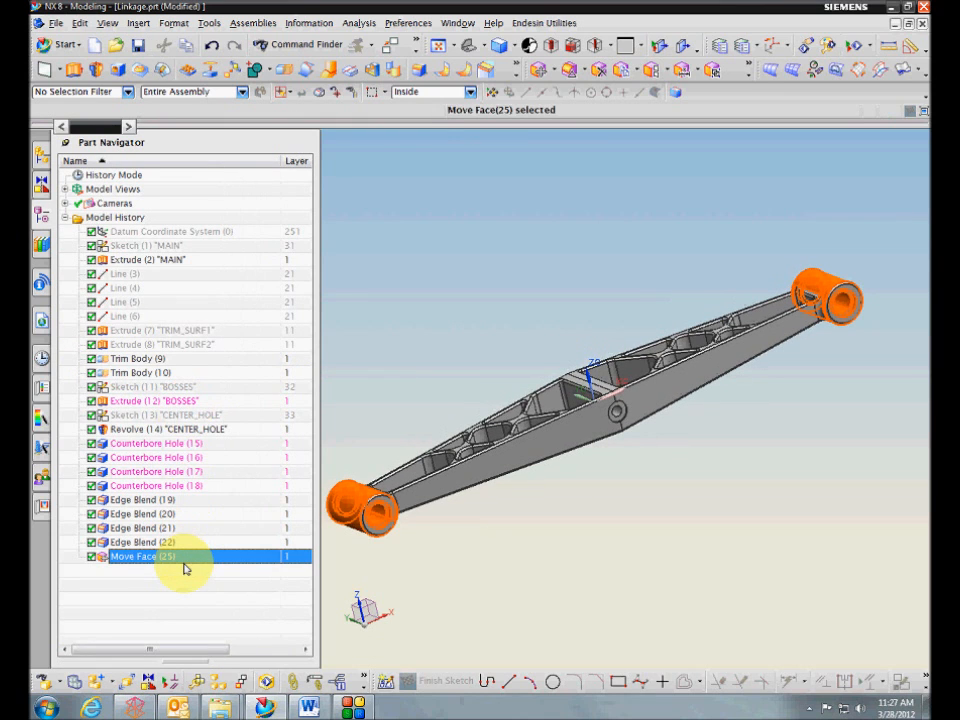
pyautogui.press('Delete')
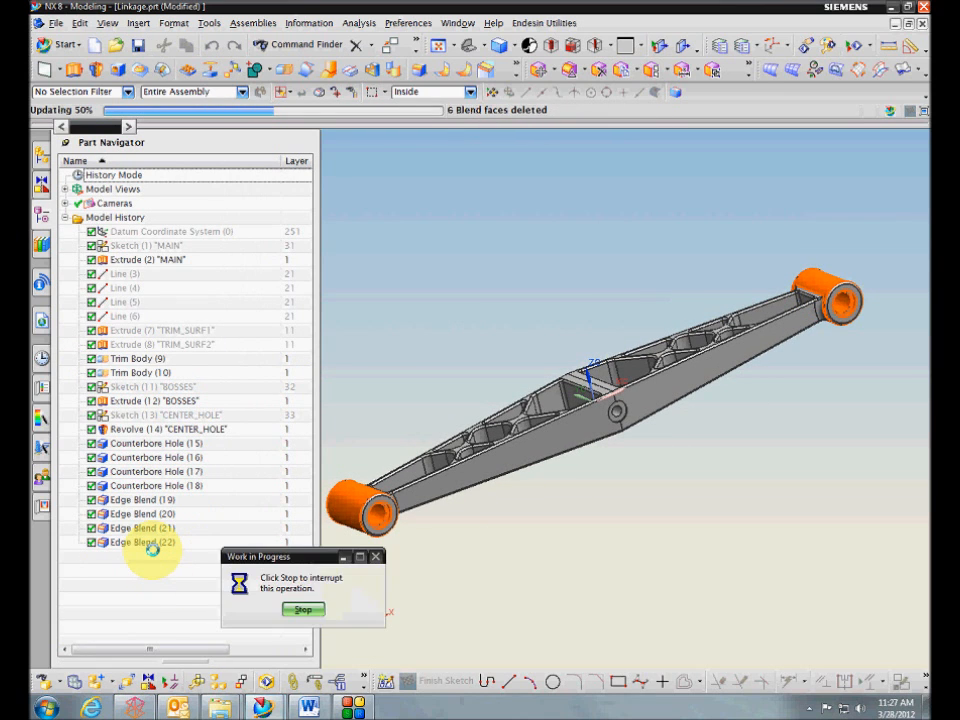
# - Edit the Edge Blend (22) feature in the master part, setting both Radius 1 and Radius 2 to .03 in
pyautogui.click(148, 543)
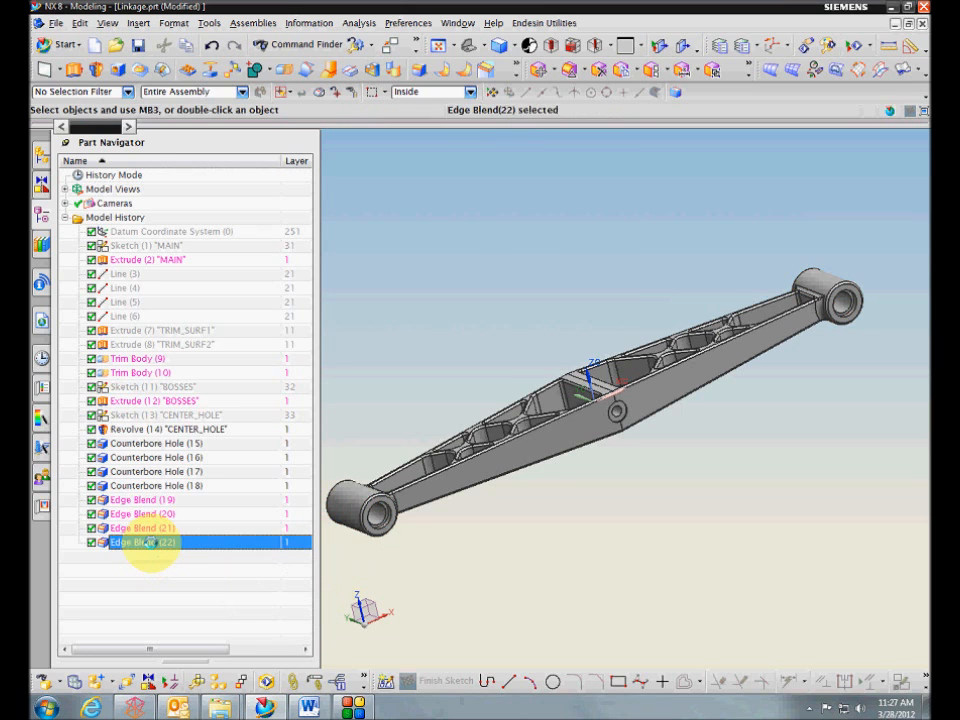
pyautogui.doubleClick(148, 543)
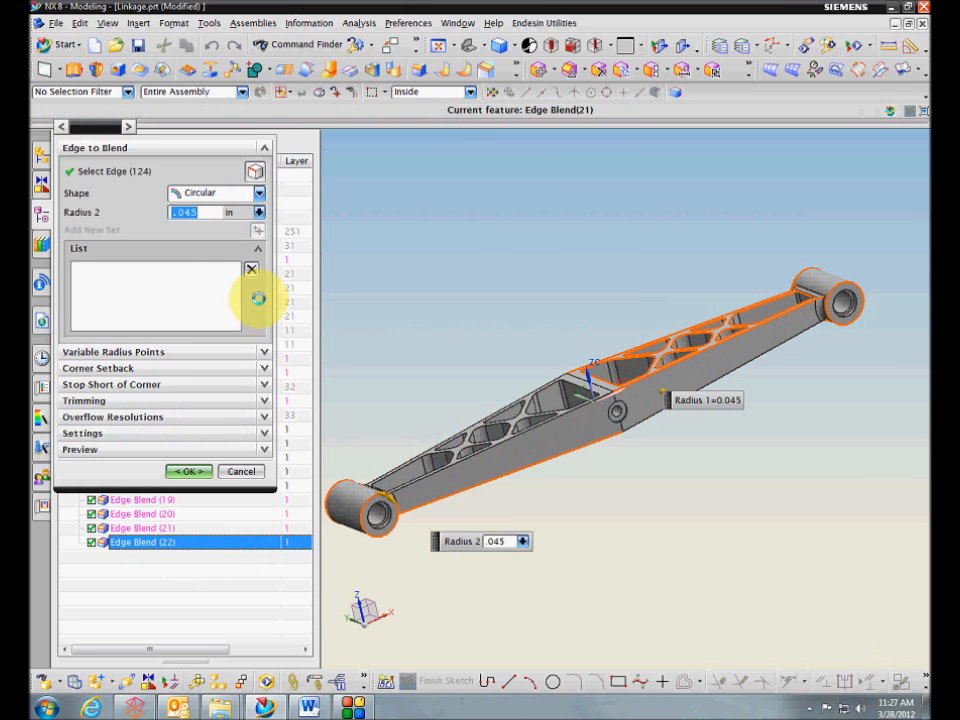
pyautogui.write('.0')
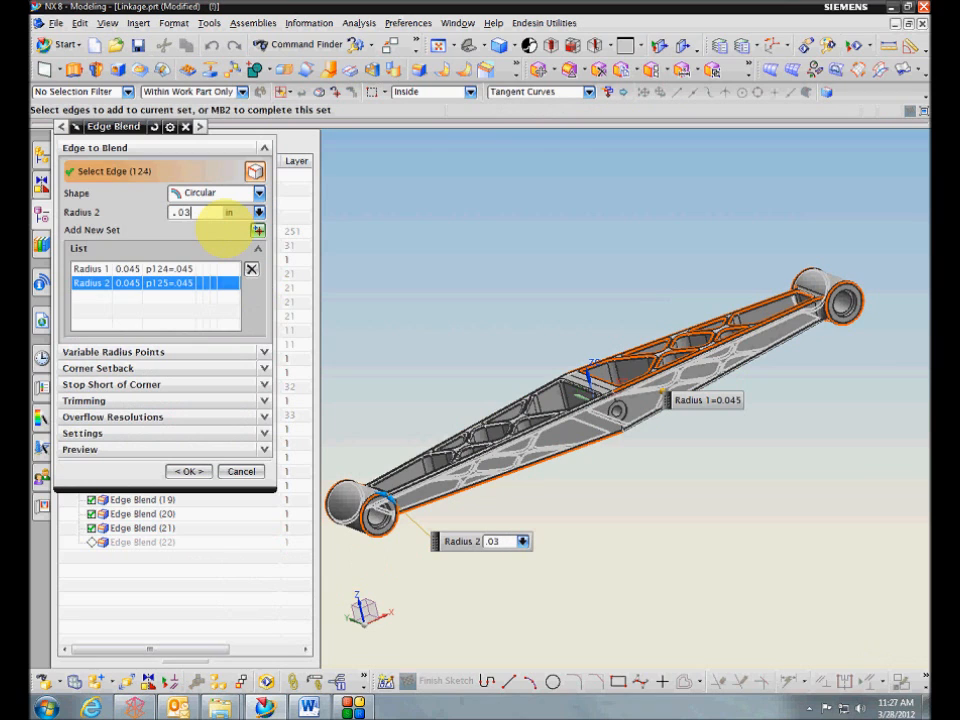
pyautogui.click(150, 269)
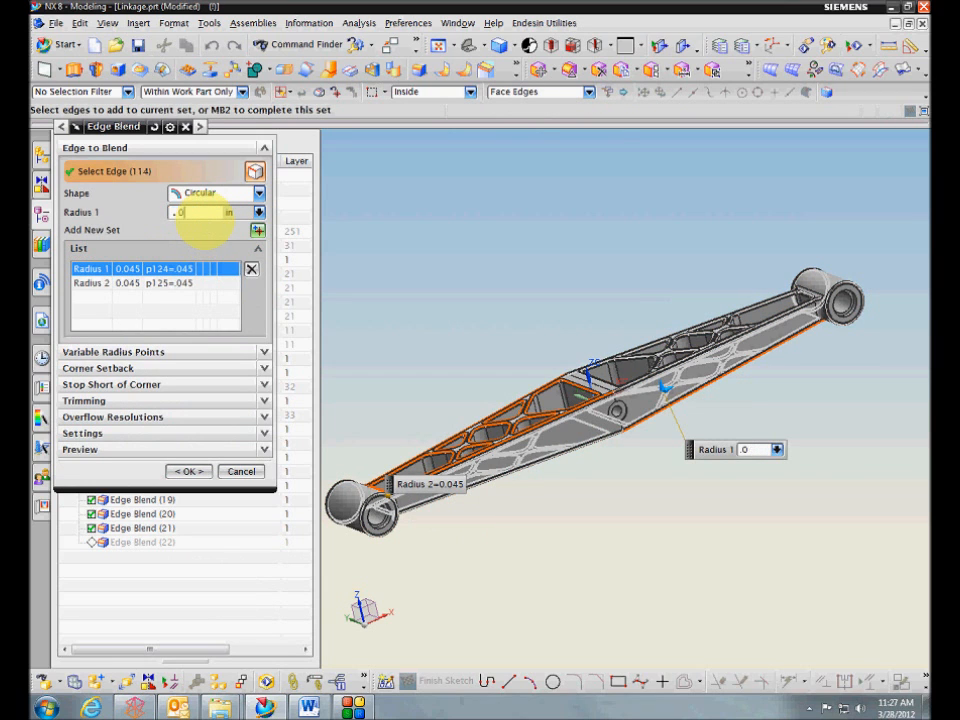
pyautogui.write('.03')
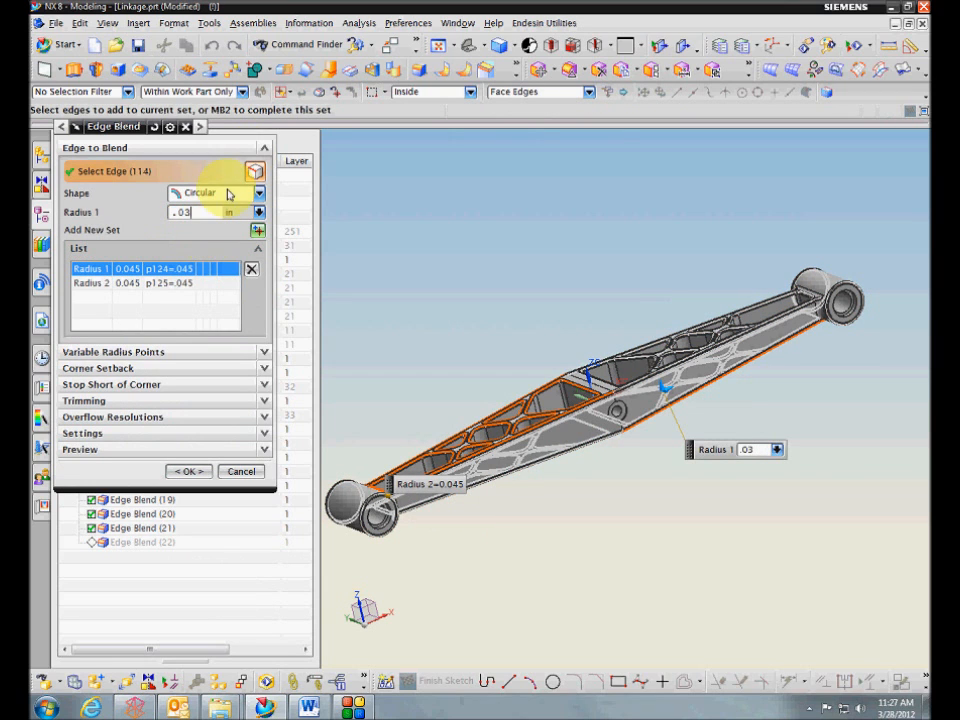
pyautogui.click(184, 283)
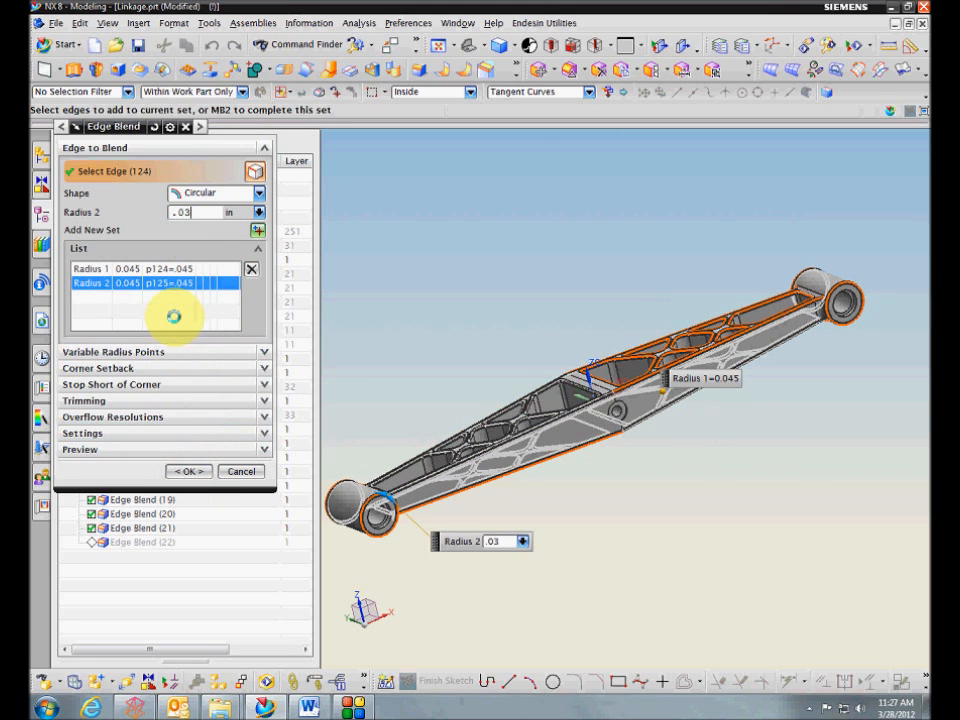
pyautogui.click(182, 268)
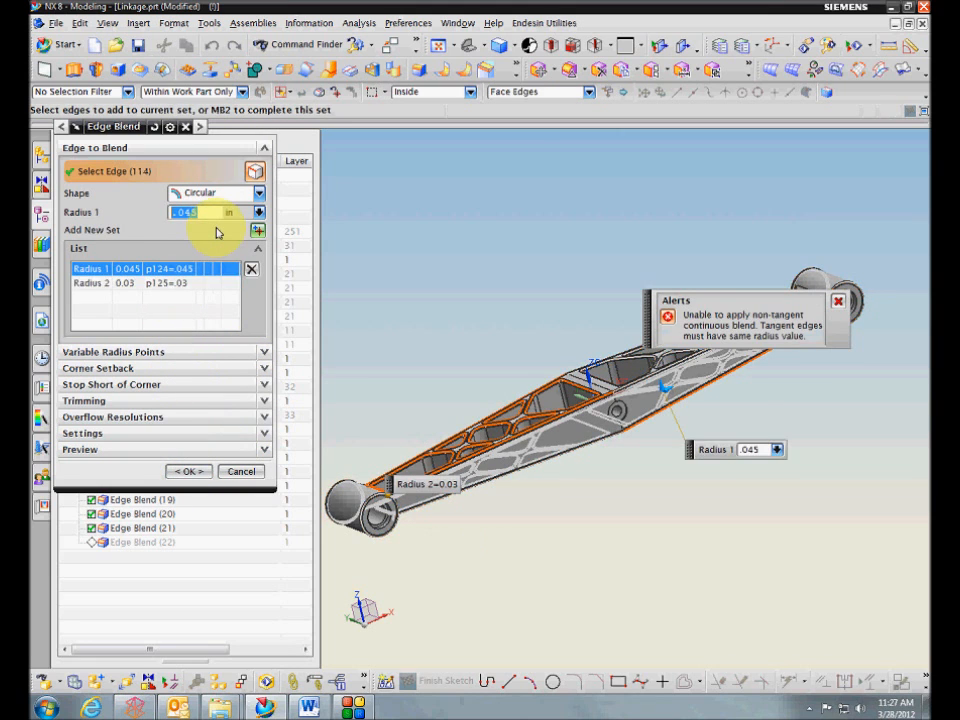
pyautogui.write('.03')
pyautogui.press('Return')
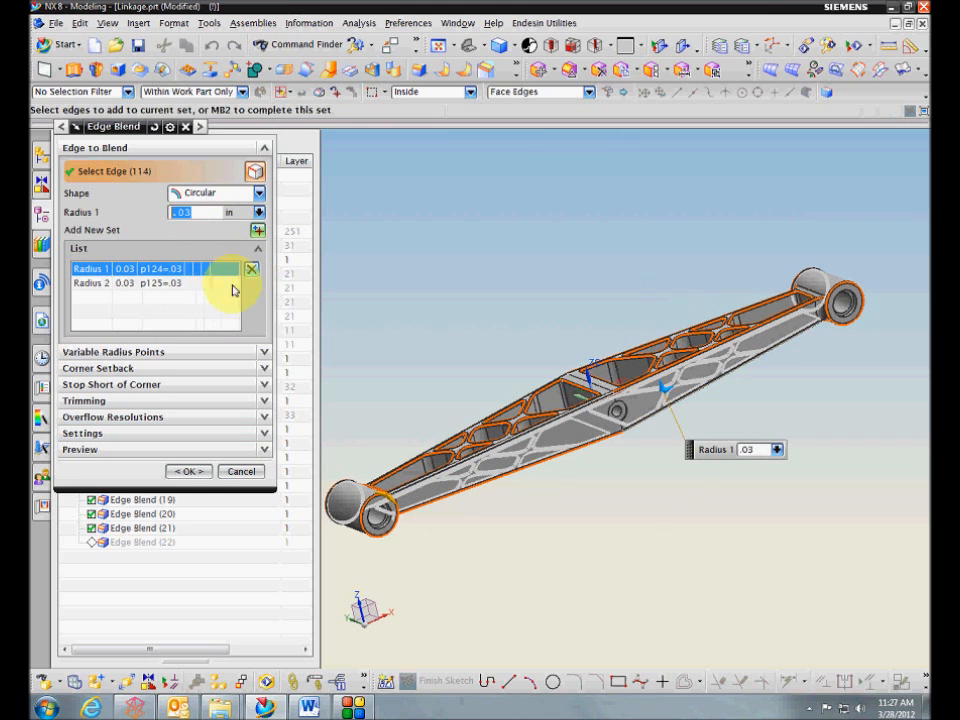
pyautogui.click(188, 473)
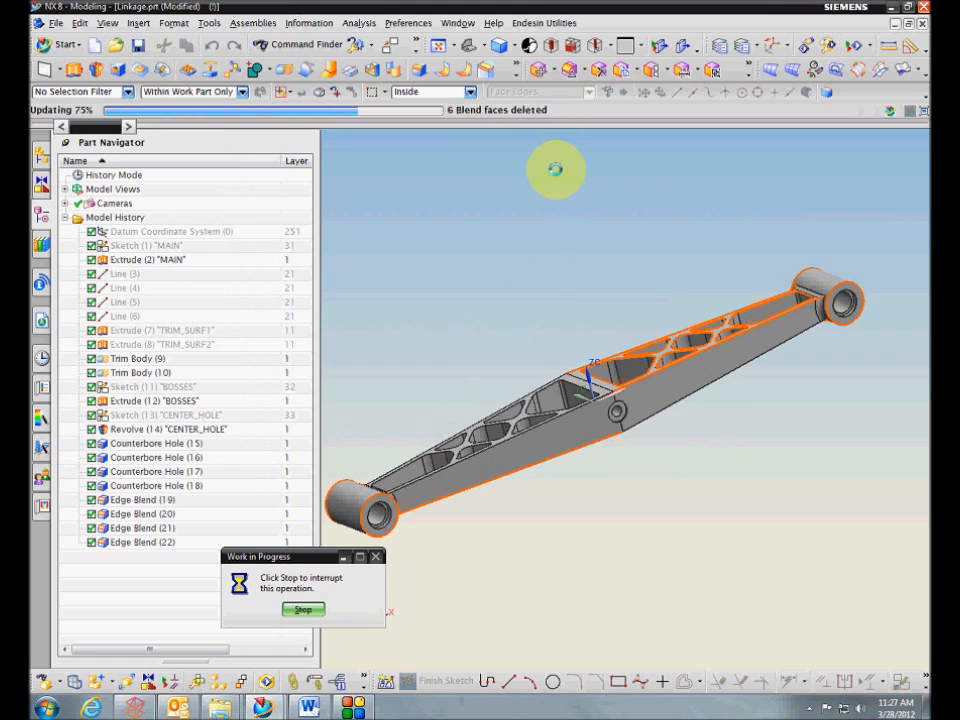
# - Display the idealized part Linkage_fem3_i and re-edit its Idealize Body feature's radius limit for automatic blend removal
pyautogui.click(459, 23)
pyautogui.click(486, 125)
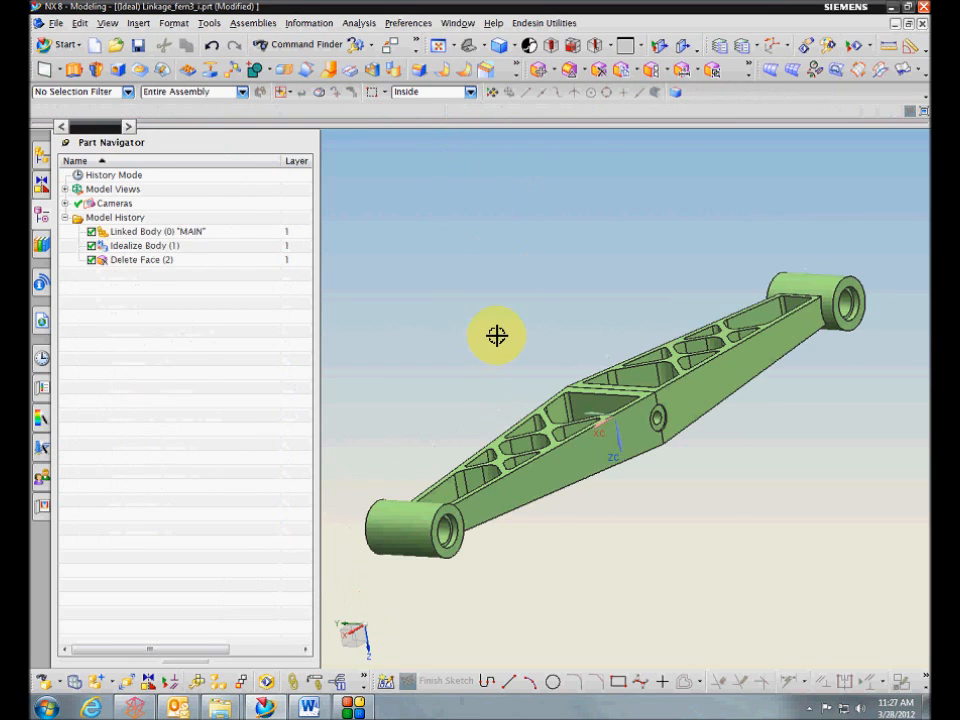
pyautogui.doubleClick(172, 248)
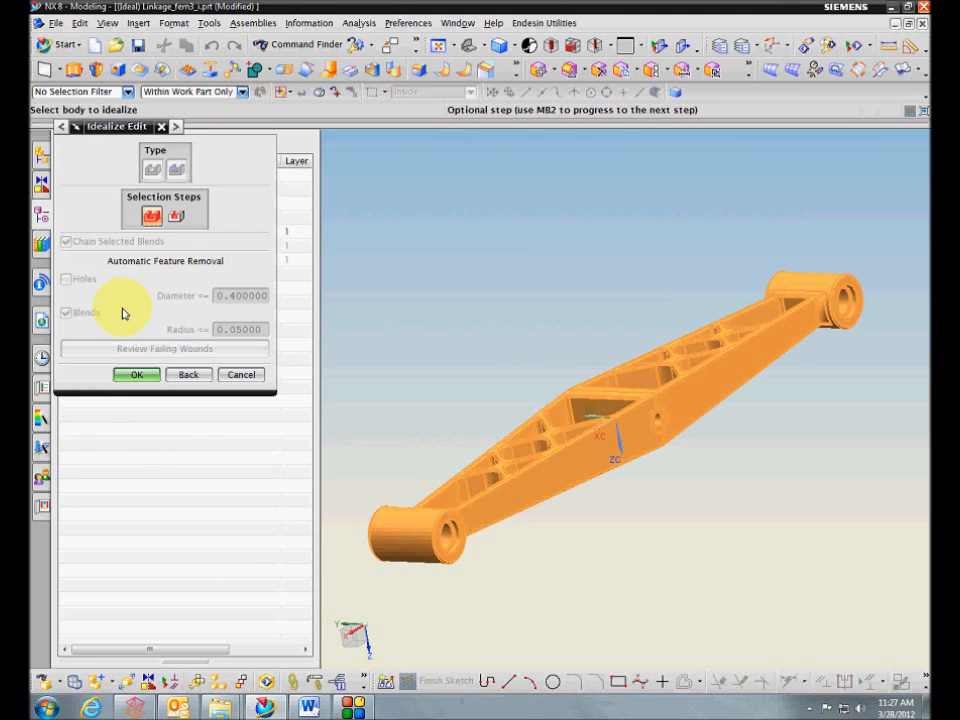
pyautogui.click(175, 218)
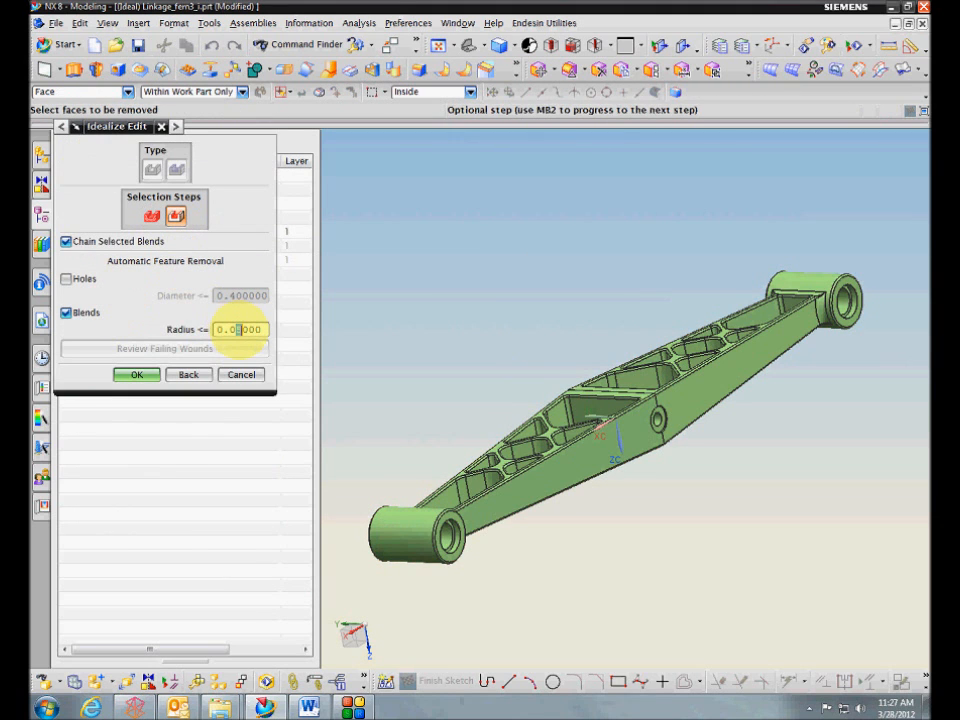
pyautogui.click(135, 374)
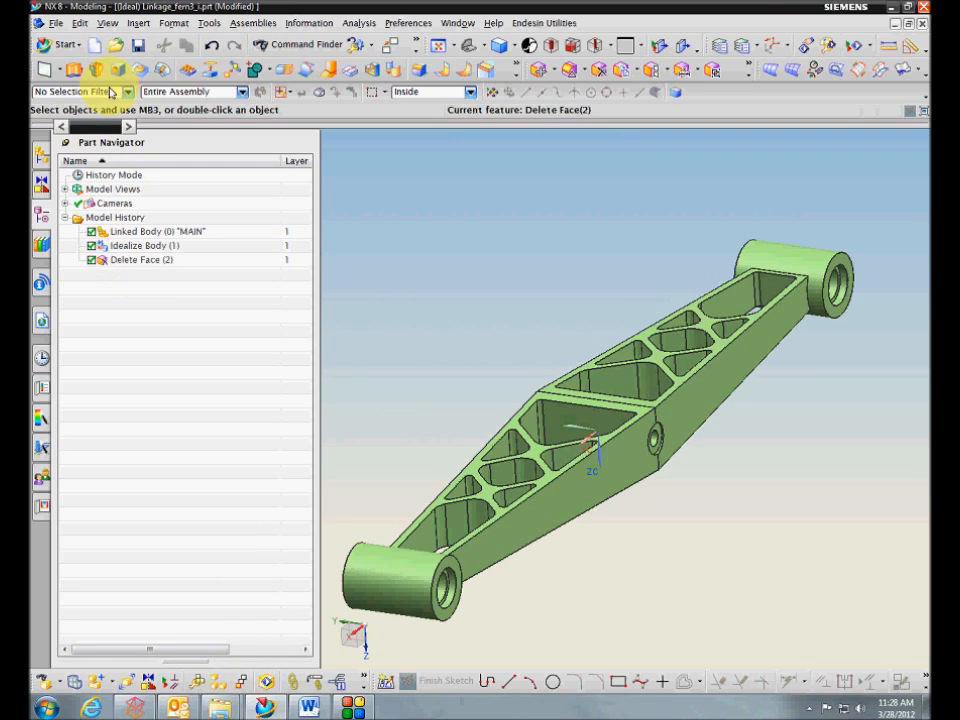
# - Create a blank part in inches named model1.prt and import the Parasolid file Linkage2.x_t into it
pyautogui.click(94, 47)
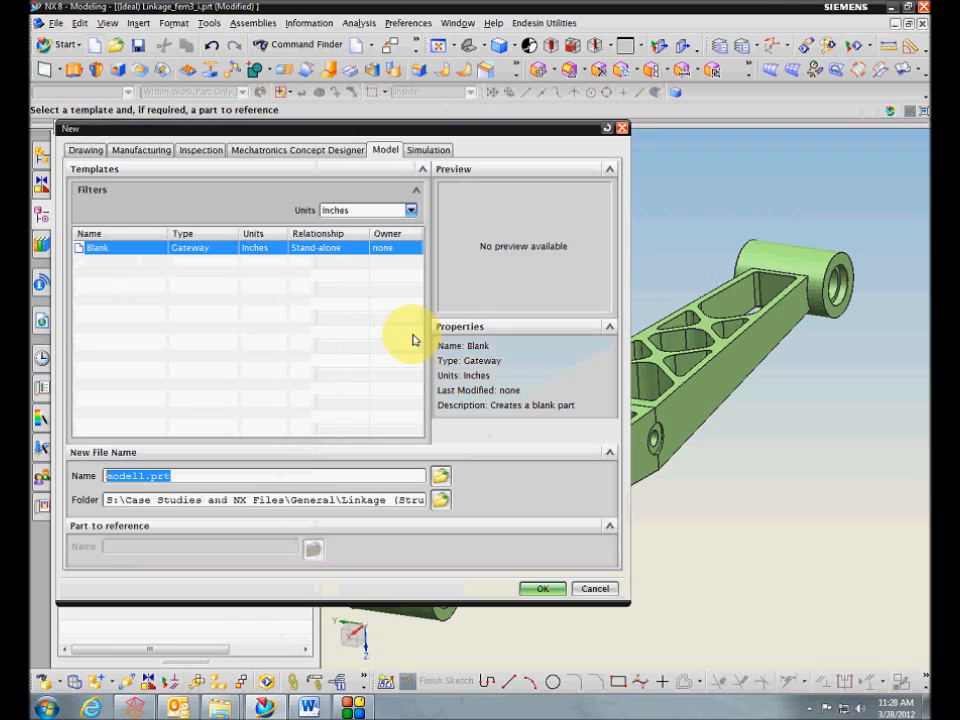
pyautogui.click(540, 588)
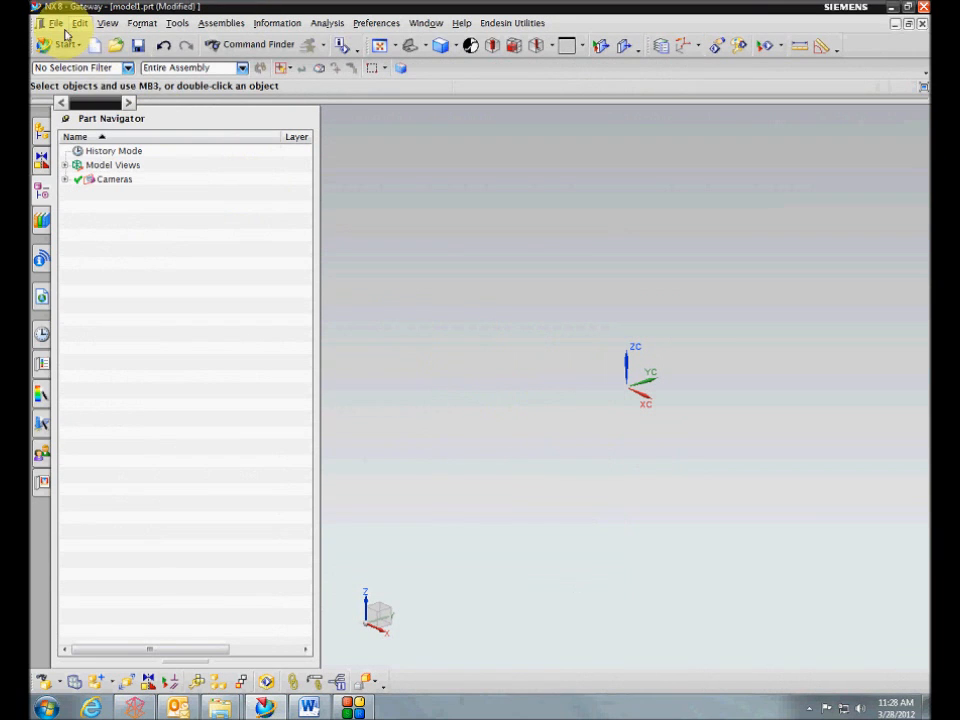
pyautogui.click(56, 23)
pyautogui.moveTo(175, 255)
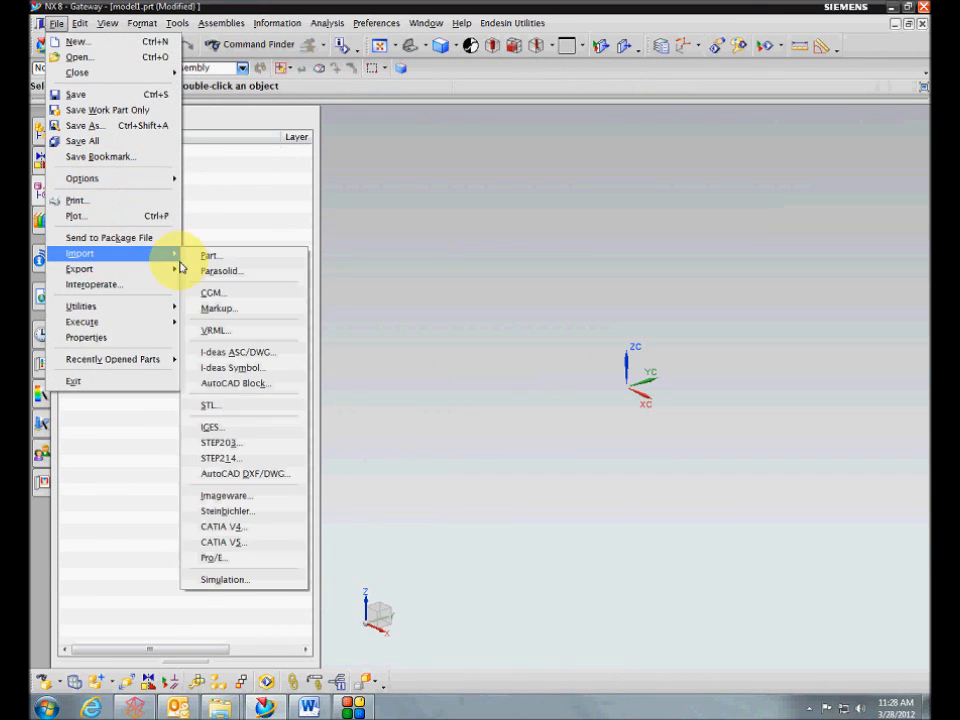
pyautogui.click(214, 270)
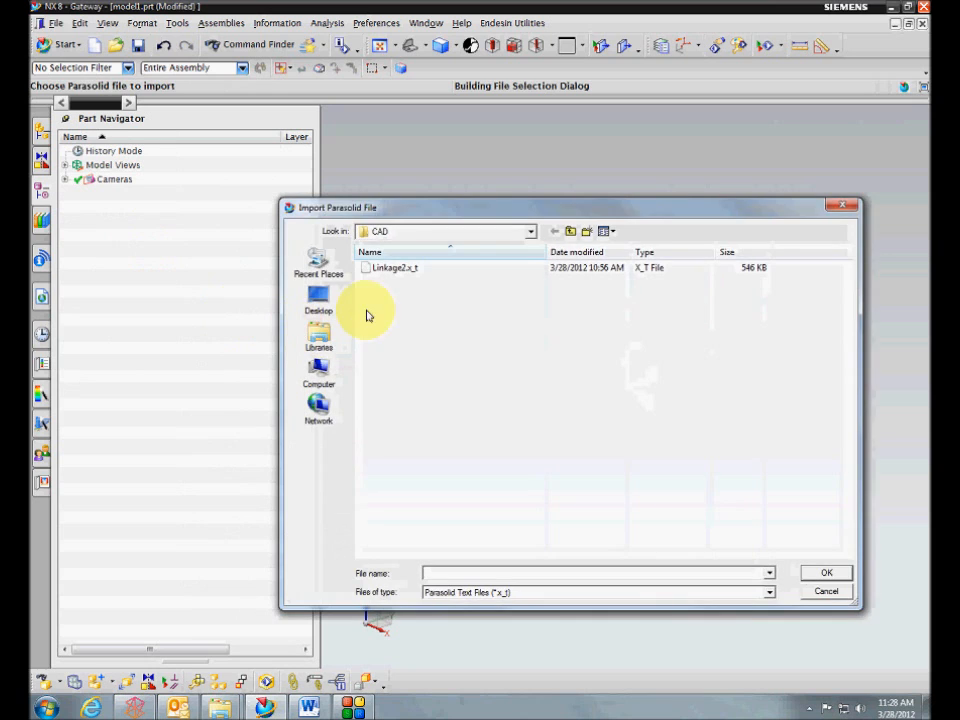
pyautogui.click(381, 270)
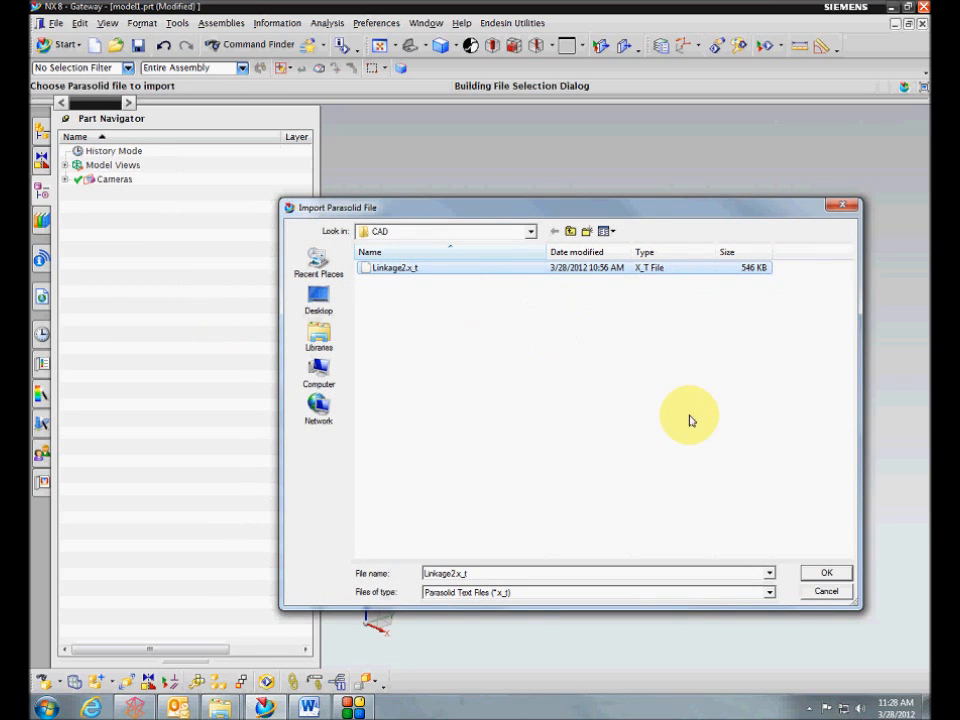
pyautogui.click(818, 573)
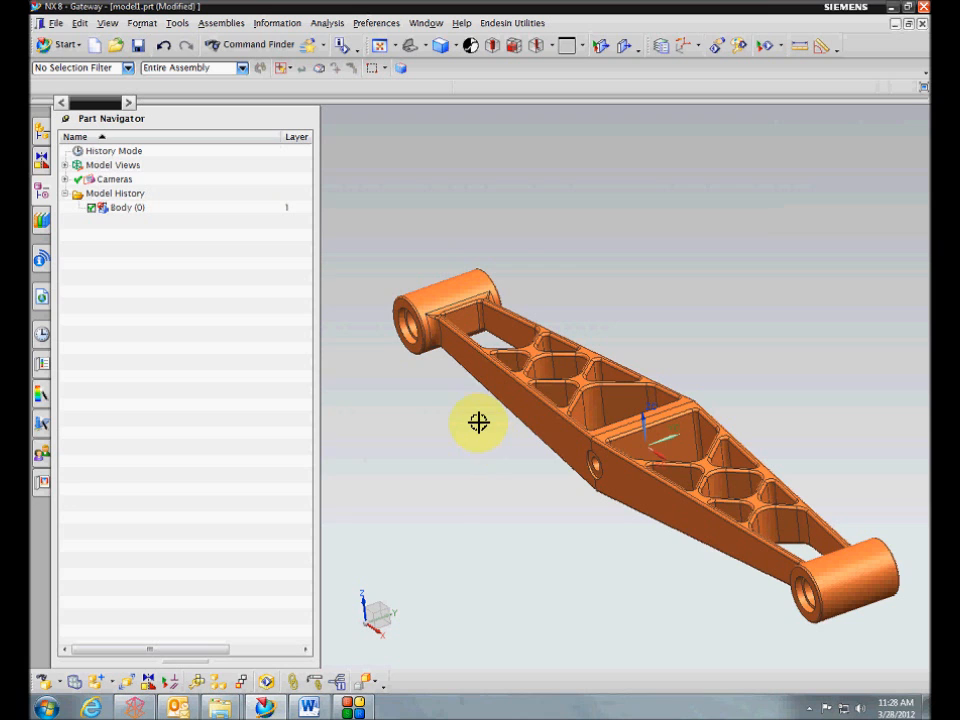
# - Save the part containing the imported linkage body as model1.prt in the proposed folder
pyautogui.moveTo(405, 212); pyautogui.dragTo(689, 229, button='middle')
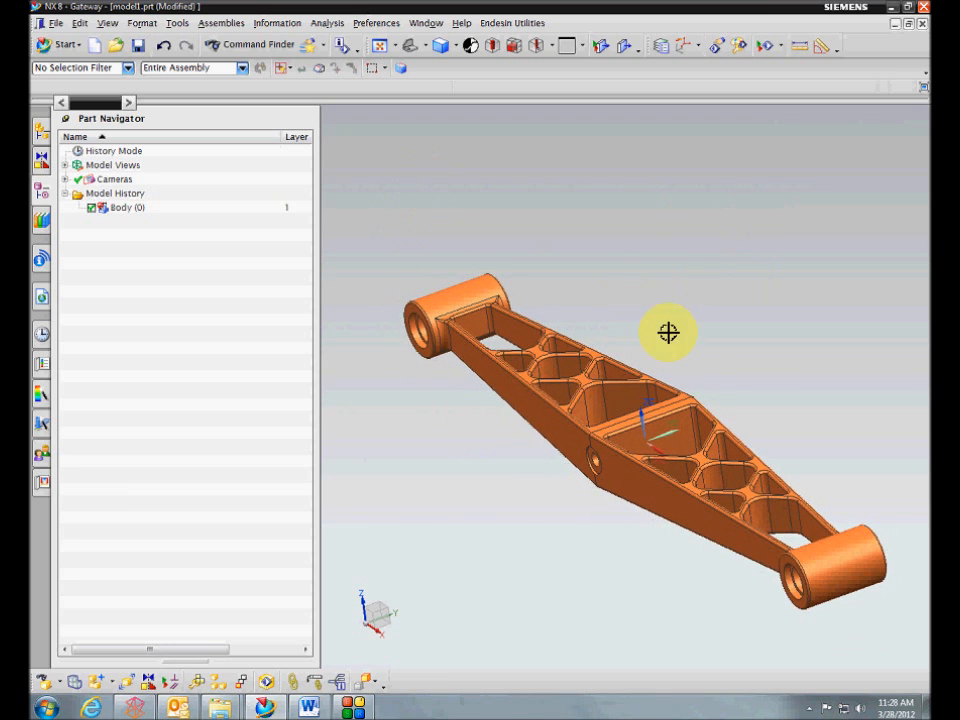
pyautogui.moveTo(418, 219); pyautogui.dragTo(394, 209, button='middle')
pyautogui.click(138, 48)
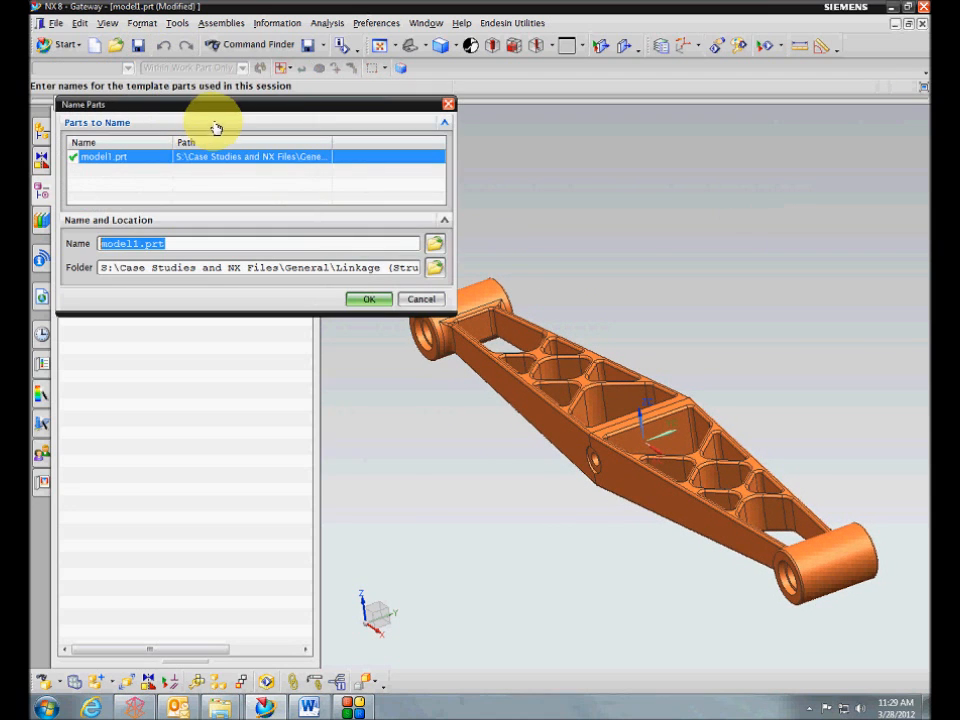
pyautogui.click(366, 298)
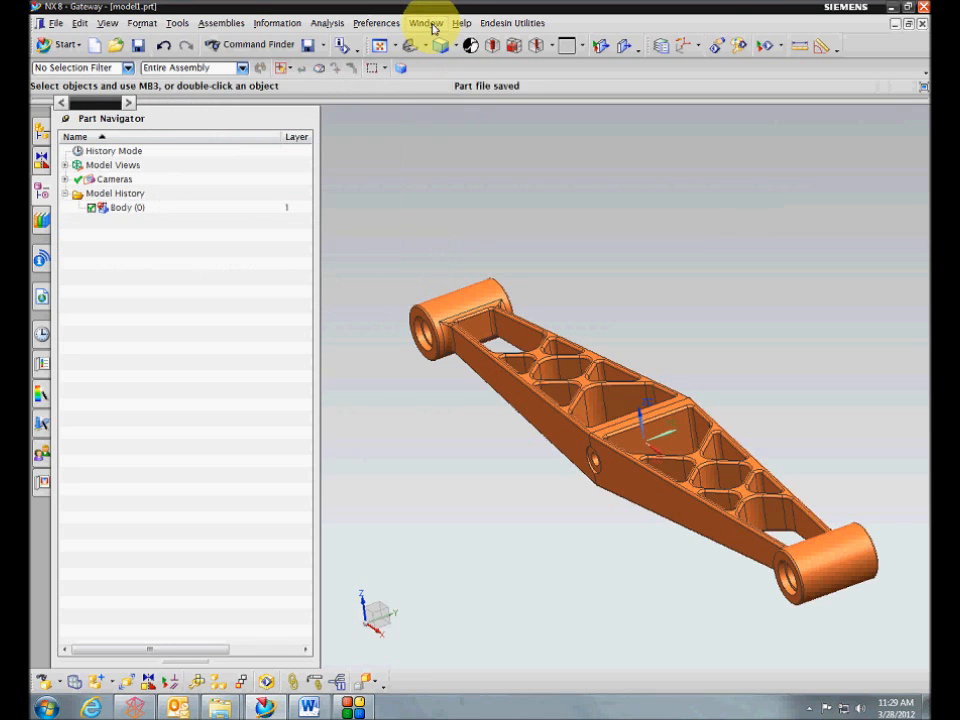
# - Display the idealized part Linkage_fem3_i and switch to the Modeling application
pyautogui.click(427, 22)
pyautogui.click(452, 155)
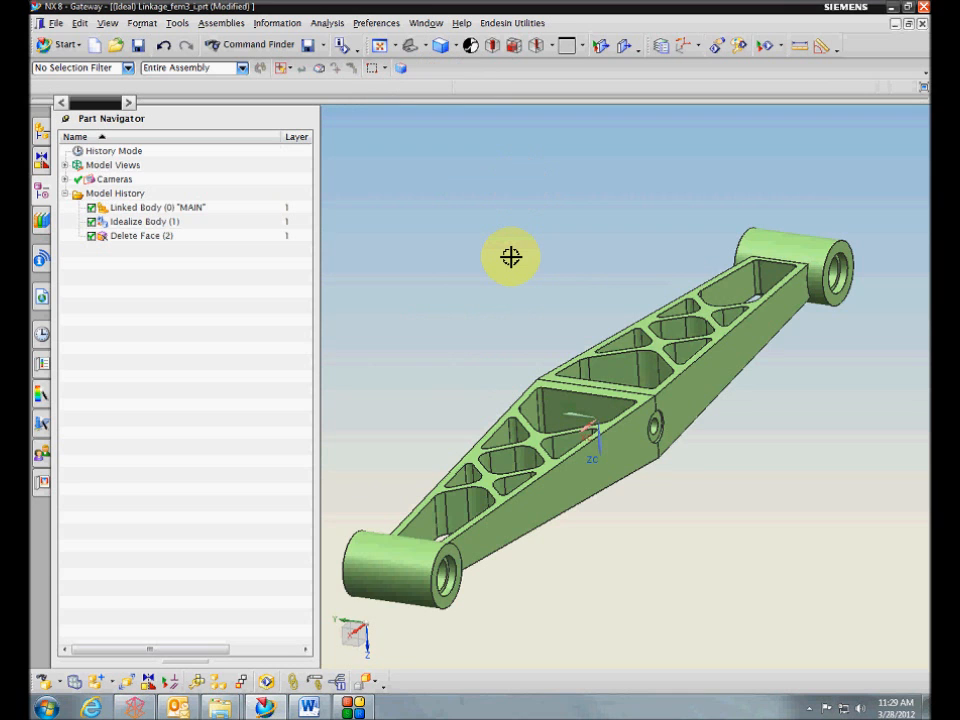
pyautogui.moveTo(511, 257); pyautogui.dragTo(536, 247, button='middle')
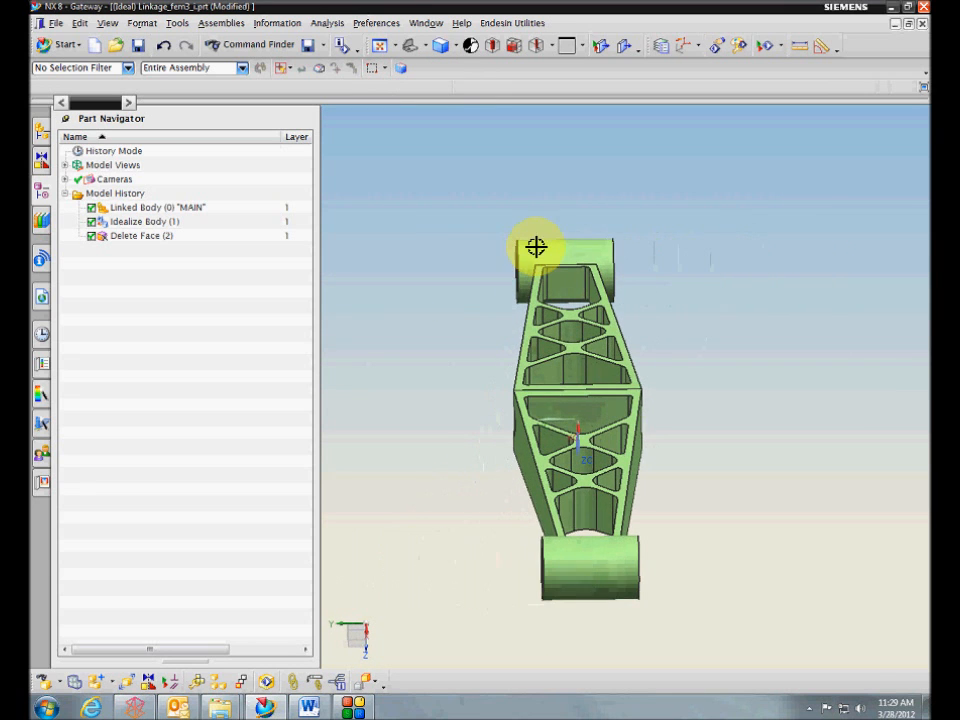
pyautogui.moveTo(472, 280); pyautogui.dragTo(448, 196, button='middle')
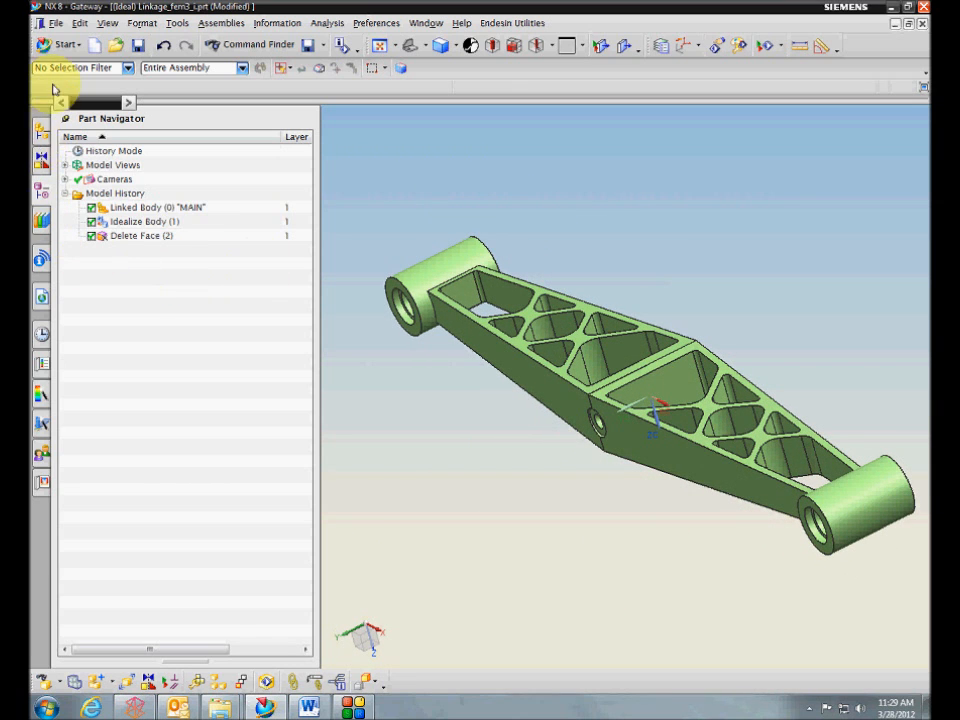
pyautogui.click(50, 44)
pyautogui.click(80, 62)
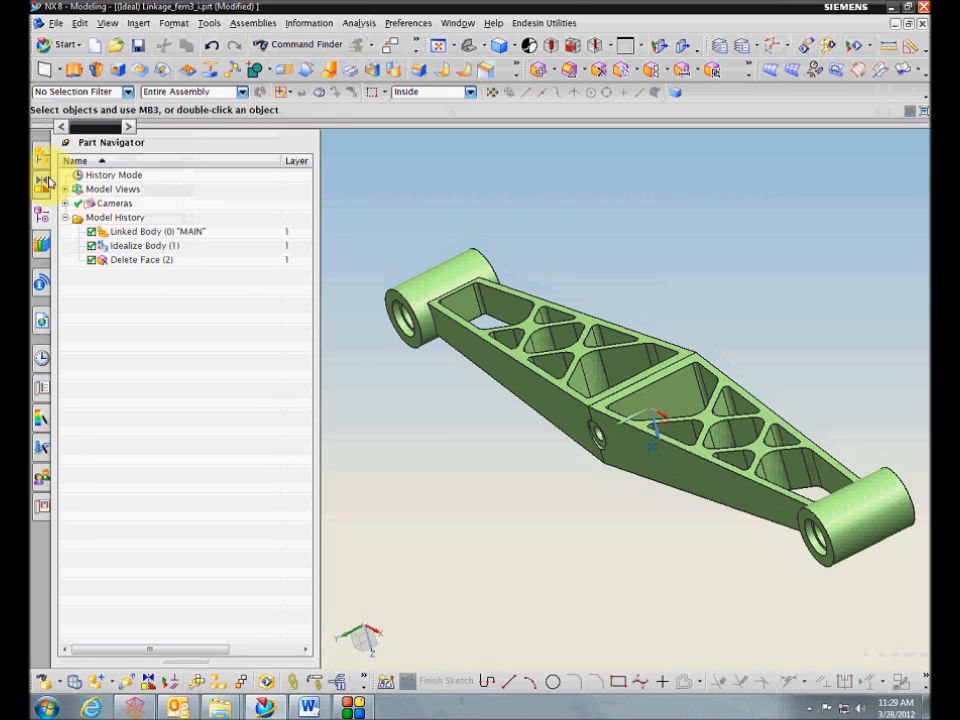
# - Delete the Linkage component from the Linkage_fem3_i assembly and dismiss the resulting alert
pyautogui.click(42, 183)
pyautogui.click(122, 204)
pyautogui.rightClick(155, 205)
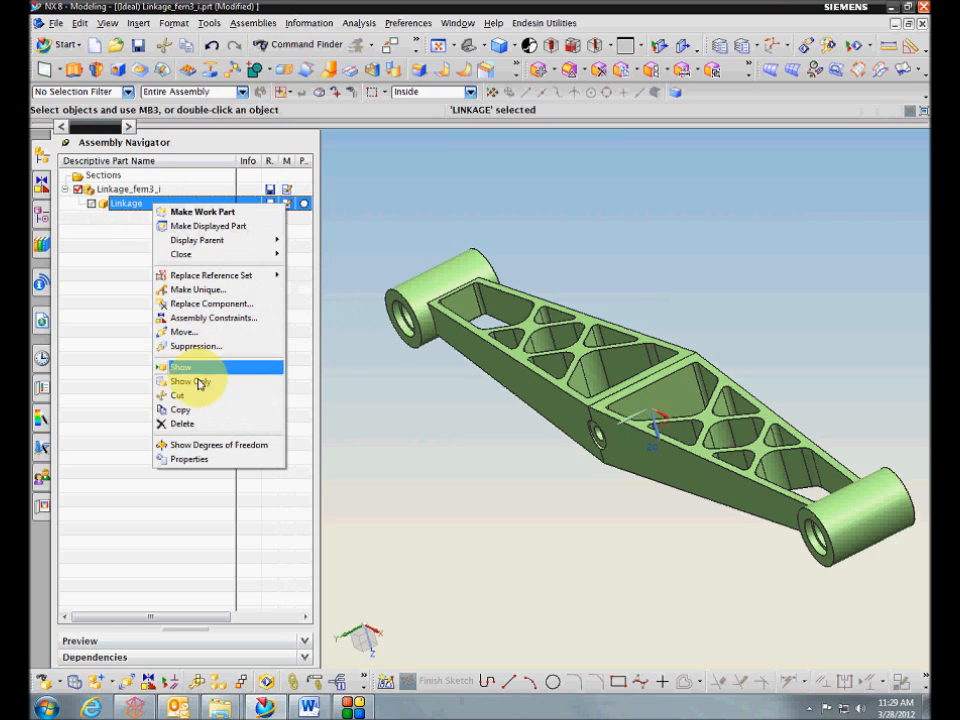
pyautogui.click(195, 424)
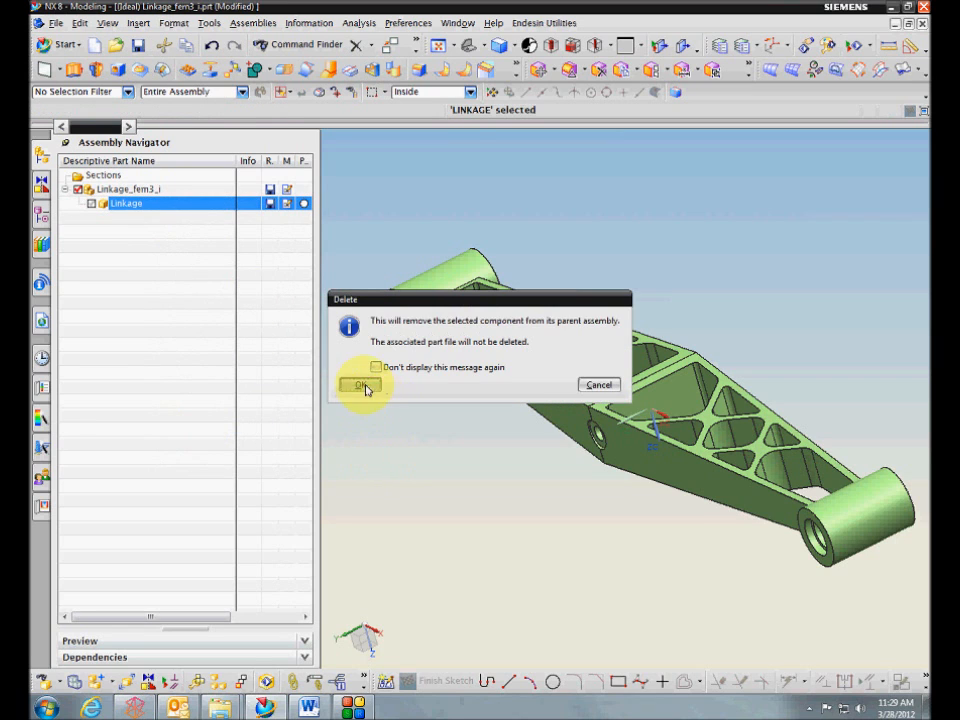
pyautogui.click(362, 386)
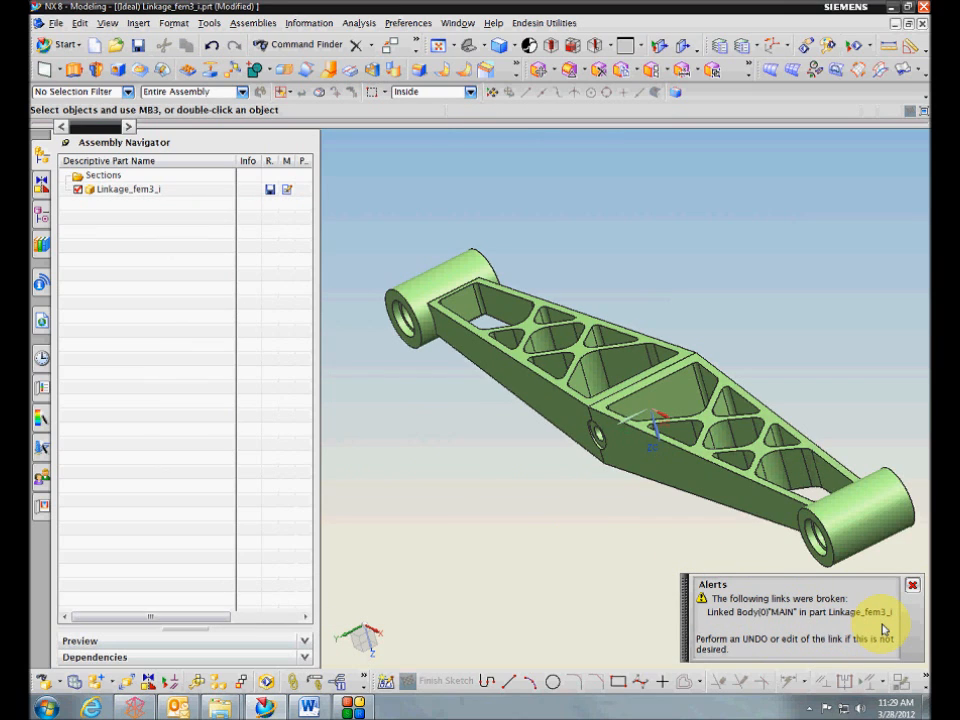
pyautogui.click(912, 585)
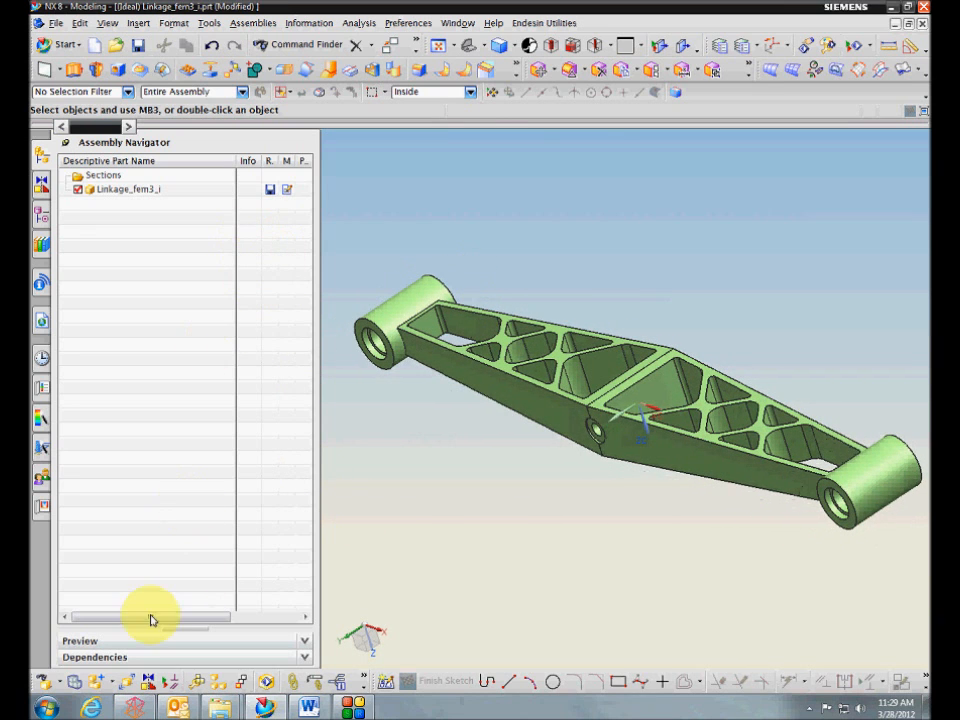
# - Add the loaded part model1.prt to the idealized part as a component positioned at the Absolute Origin
pyautogui.click(97, 681)
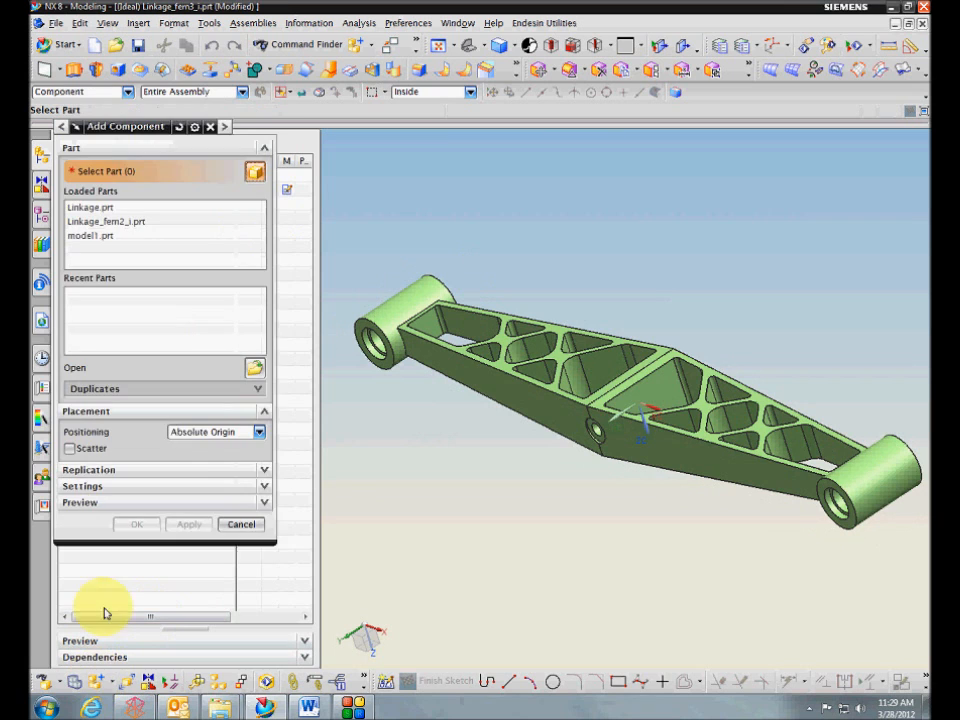
pyautogui.click(100, 237)
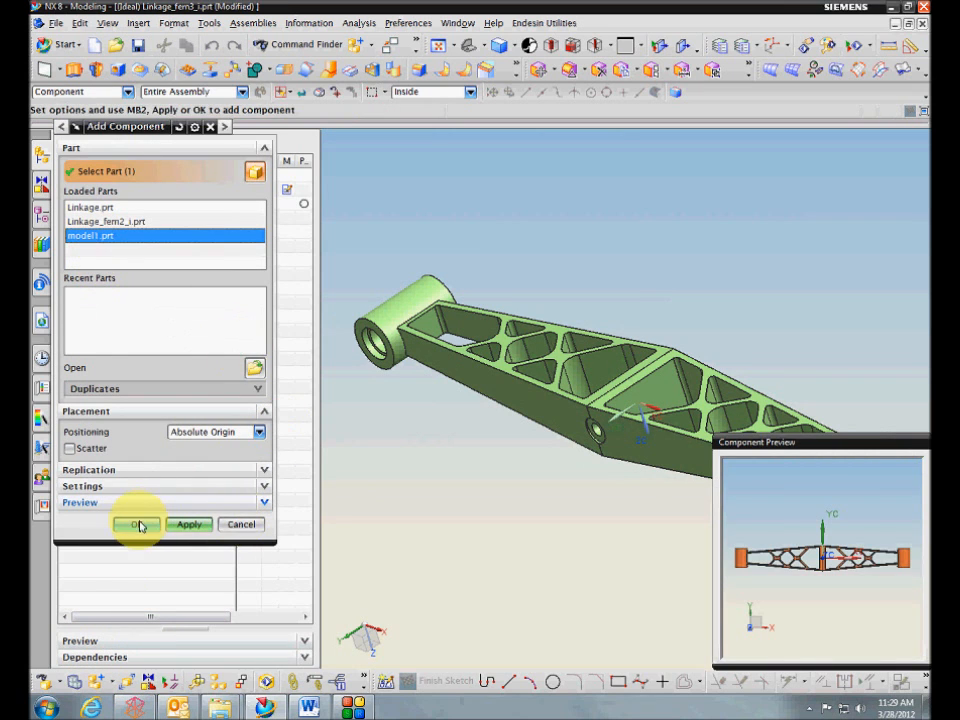
pyautogui.click(138, 524)
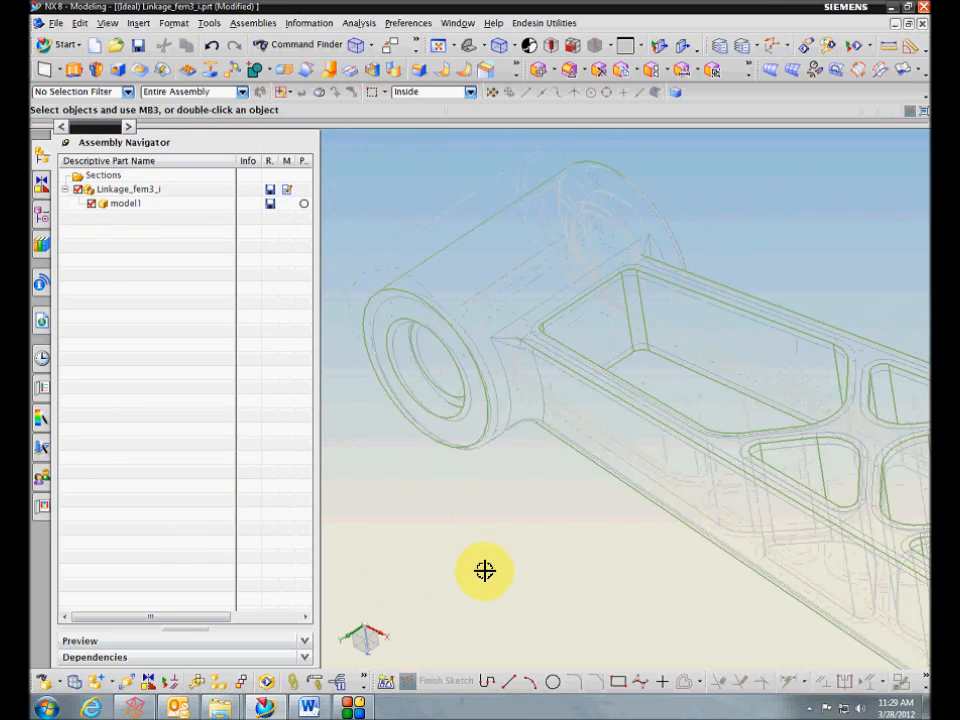
pyautogui.moveTo(489, 560); pyautogui.dragTo(510, 574, button='right')
pyautogui.scroll(-2, 516, 530)
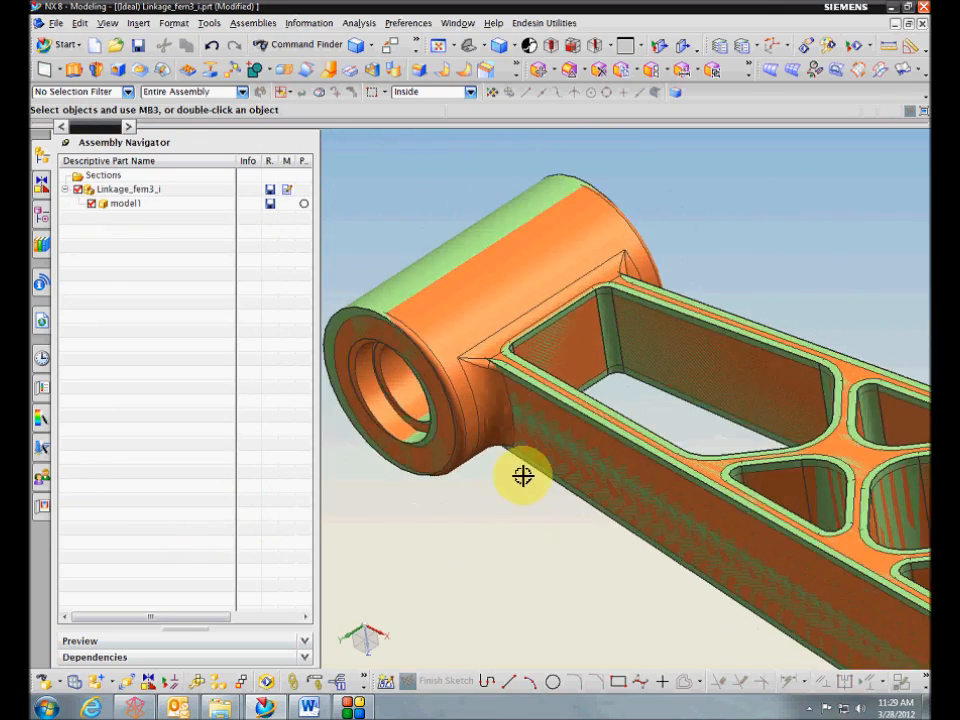
pyautogui.scroll(2, 521, 474)
pyautogui.scroll(-4, 538, 318)
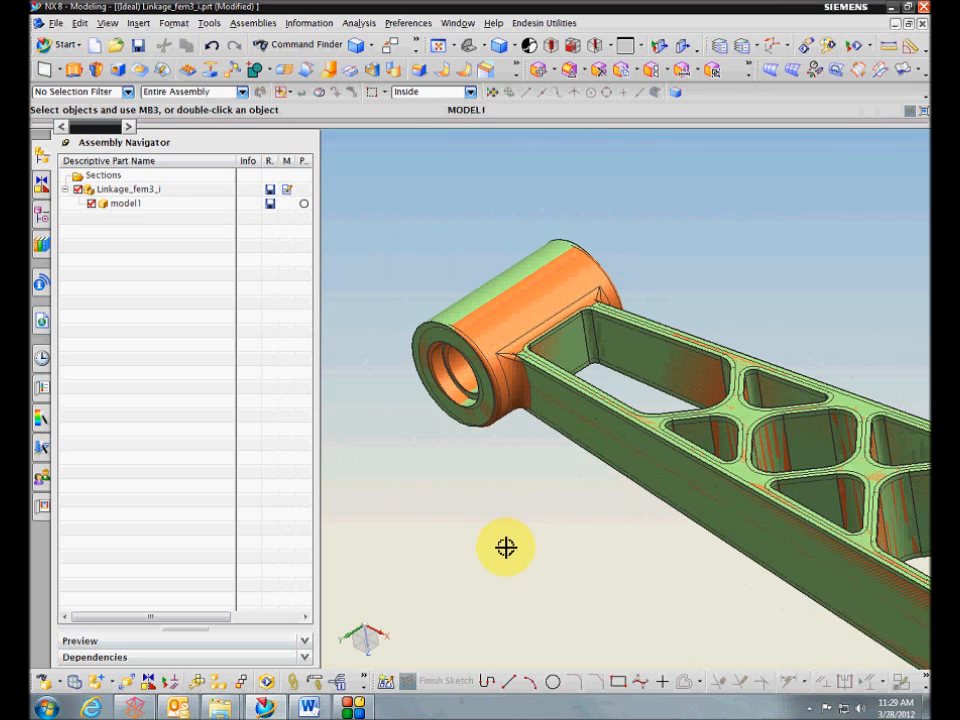
# - Compare the imported body with the original by rolling history back to Linked Body (0), and restore Delete Face (2) as the current feature
pyautogui.click(42, 216)
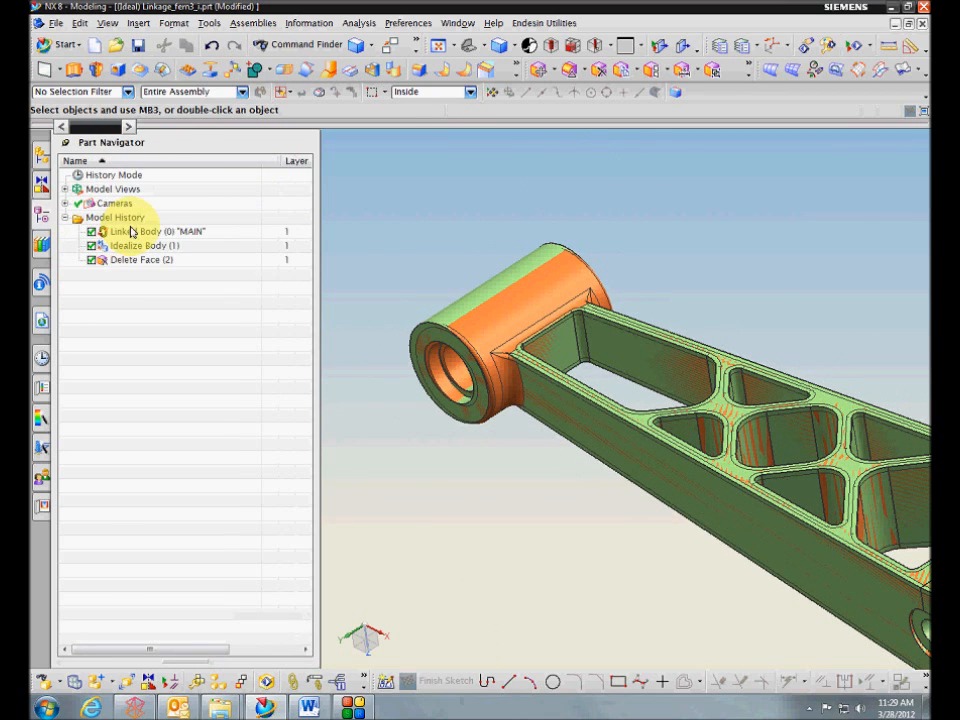
pyautogui.rightClick(148, 241)
pyautogui.click(192, 347)
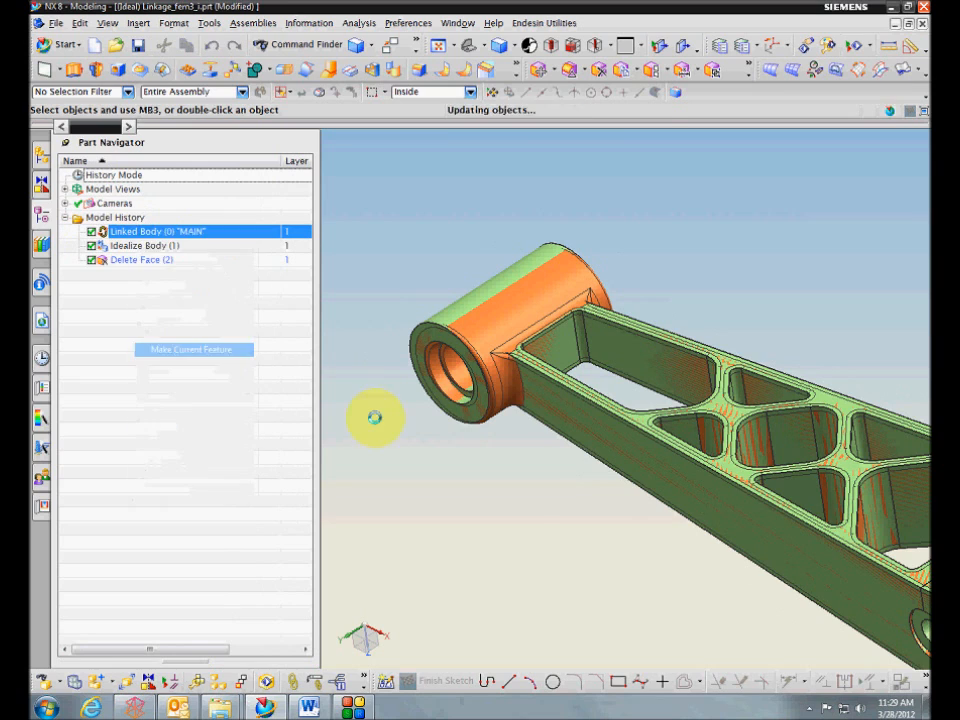
pyautogui.scroll(-3, 510, 518)
pyautogui.scroll(4, 508, 521)
pyautogui.moveTo(508, 521); pyautogui.dragTo(525, 564, button='middle')
pyautogui.scroll(-3, 525, 564)
pyautogui.scroll(4, 525, 564)
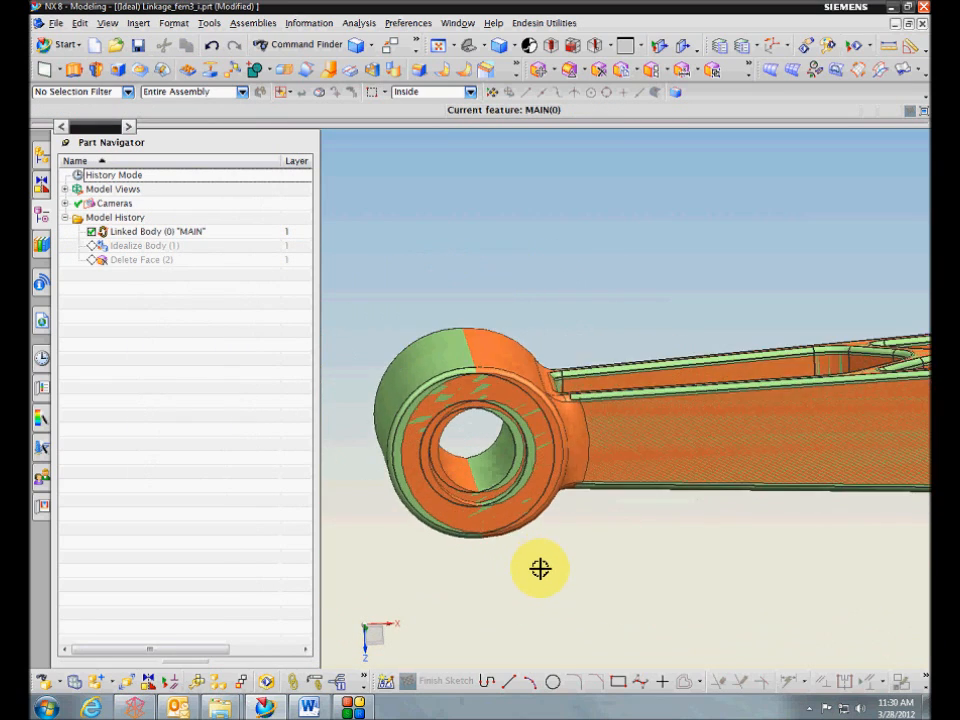
pyautogui.scroll(2, 546, 540)
pyautogui.scroll(-1, 561, 602)
pyautogui.moveTo(561, 602); pyautogui.dragTo(888, 540, button='middle')
pyautogui.scroll(2, 539, 606)
pyautogui.scroll(2, 539, 606)
pyautogui.scroll(-2, 420, 379)
pyautogui.scroll(-4, 515, 567)
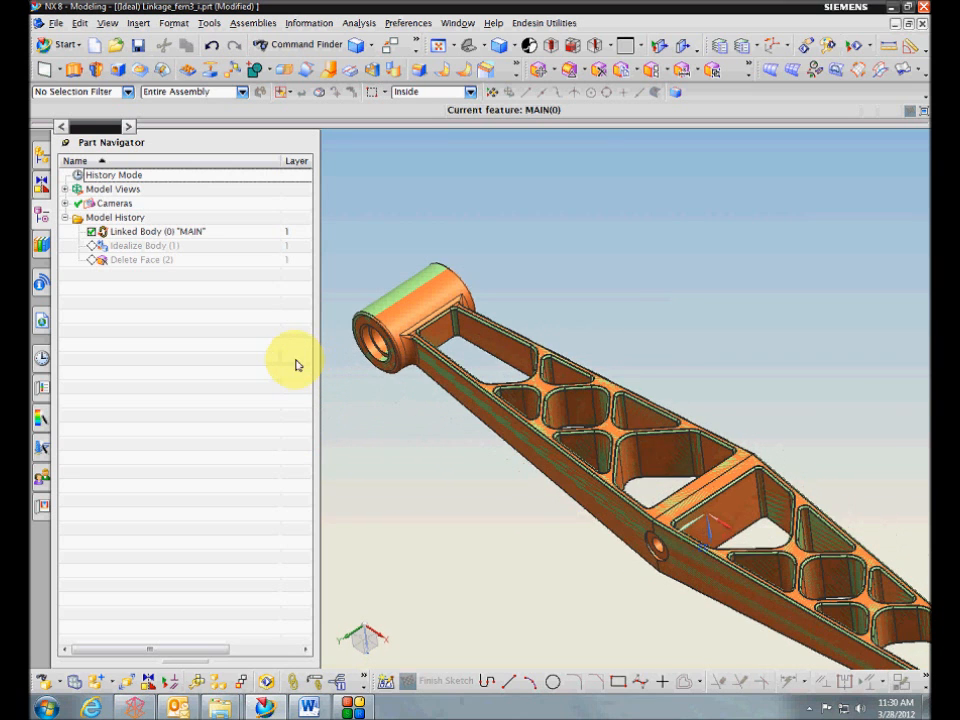
pyautogui.rightClick(165, 263)
pyautogui.click(200, 312)
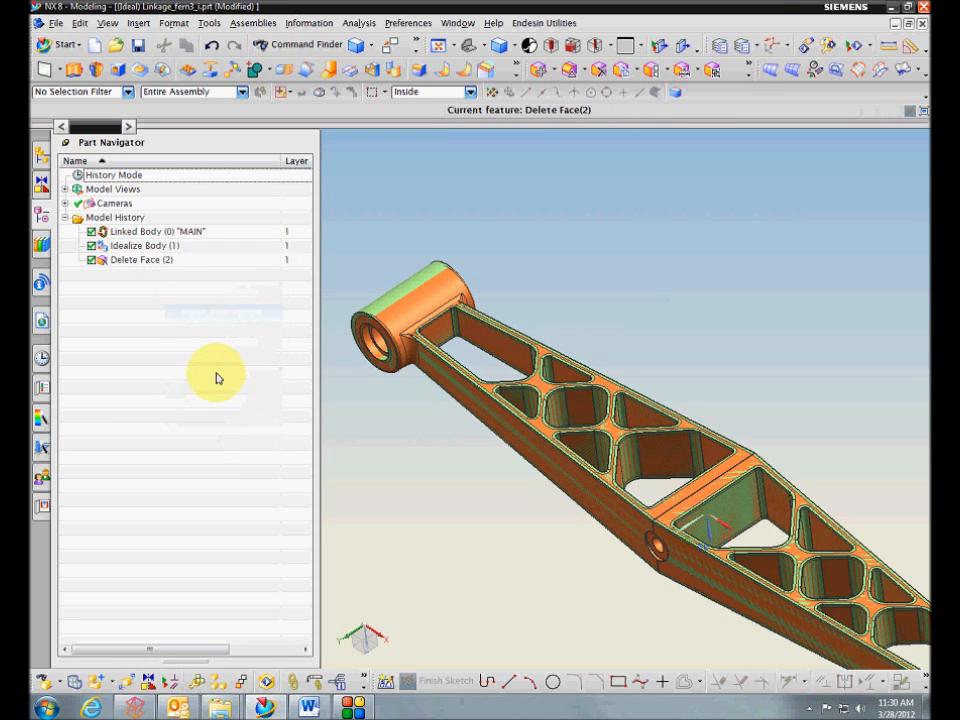
# - Edit the Linked Body (0) feature and select the imported model1 body as its new parent body
pyautogui.doubleClick(166, 236)
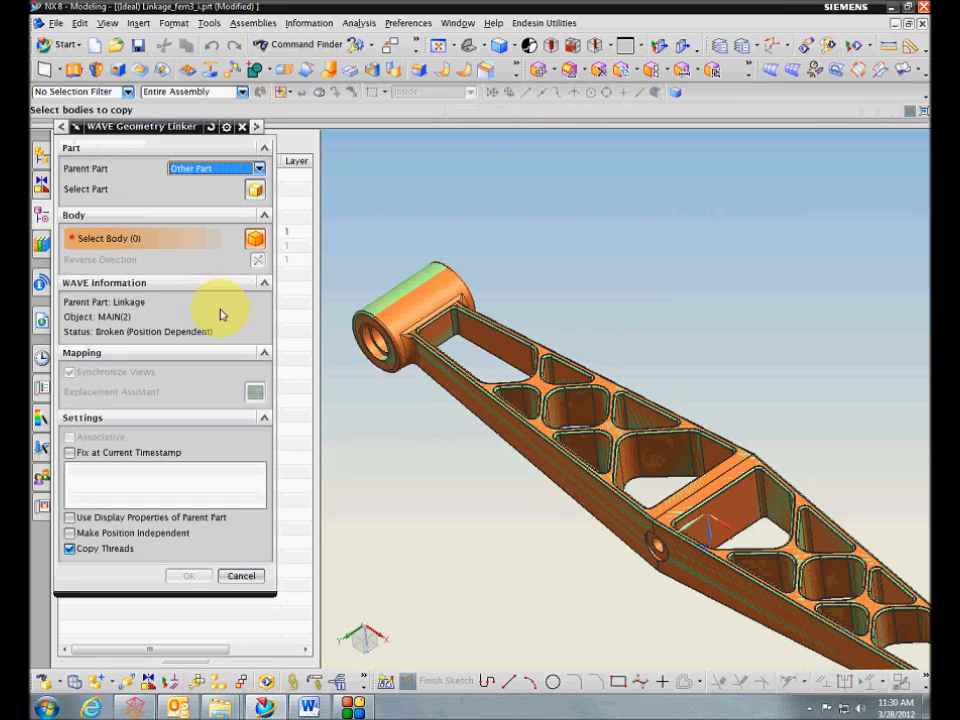
pyautogui.moveTo(541, 502); pyautogui.dragTo(558, 530, button='middle')
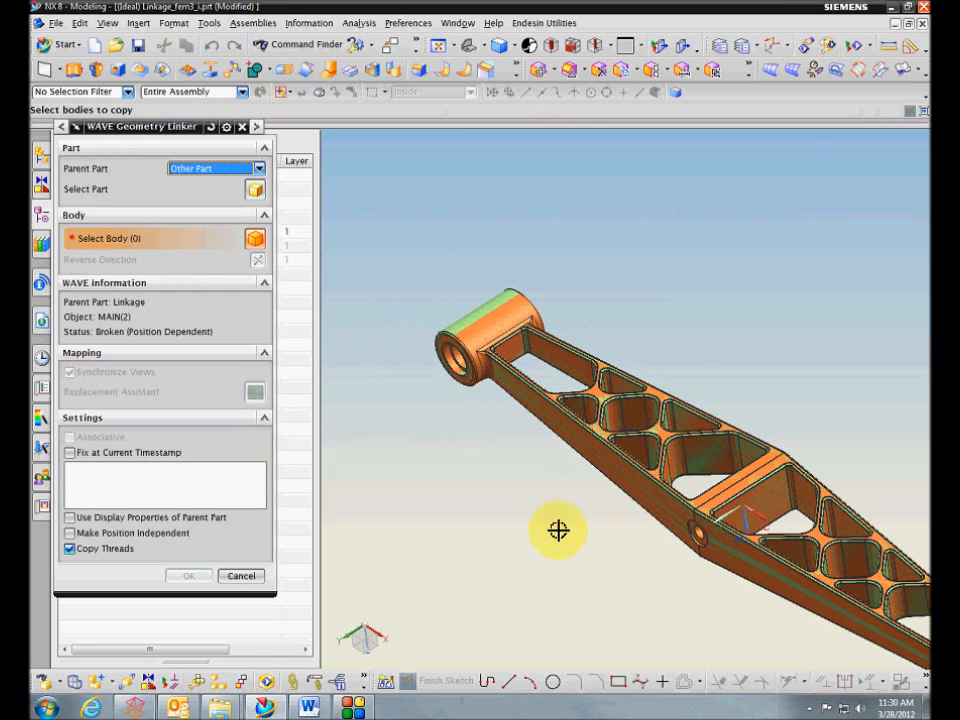
pyautogui.click(488, 338)
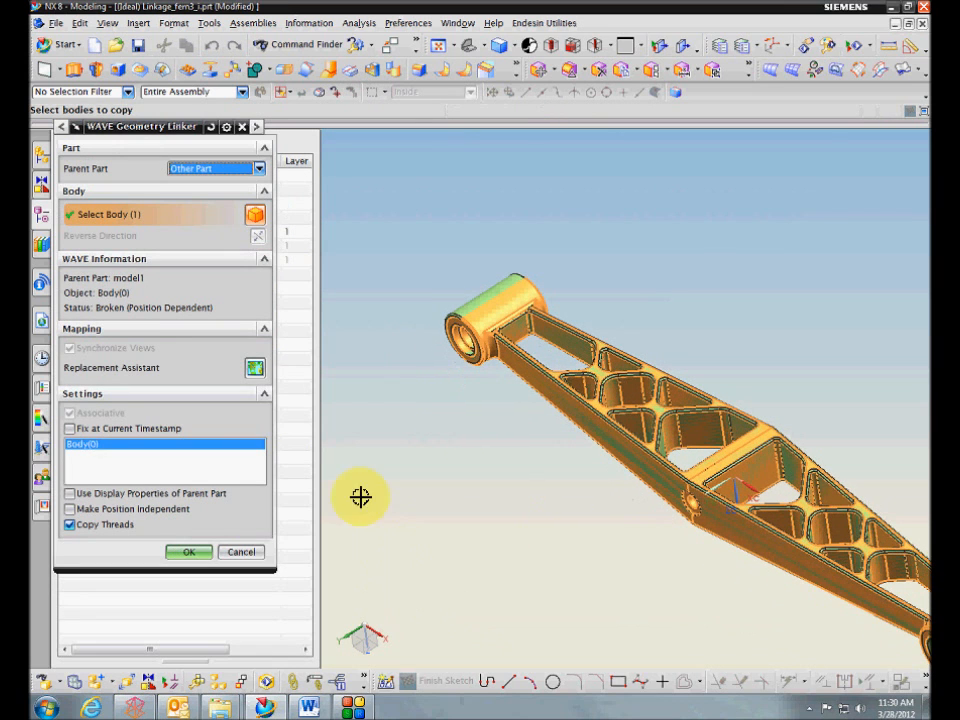
# - Run the Replacement Assistant's Geometric matching with deviation tolerance 0.0010, and again with 0.0200, to pair old and replacement objects
pyautogui.click(262, 374)
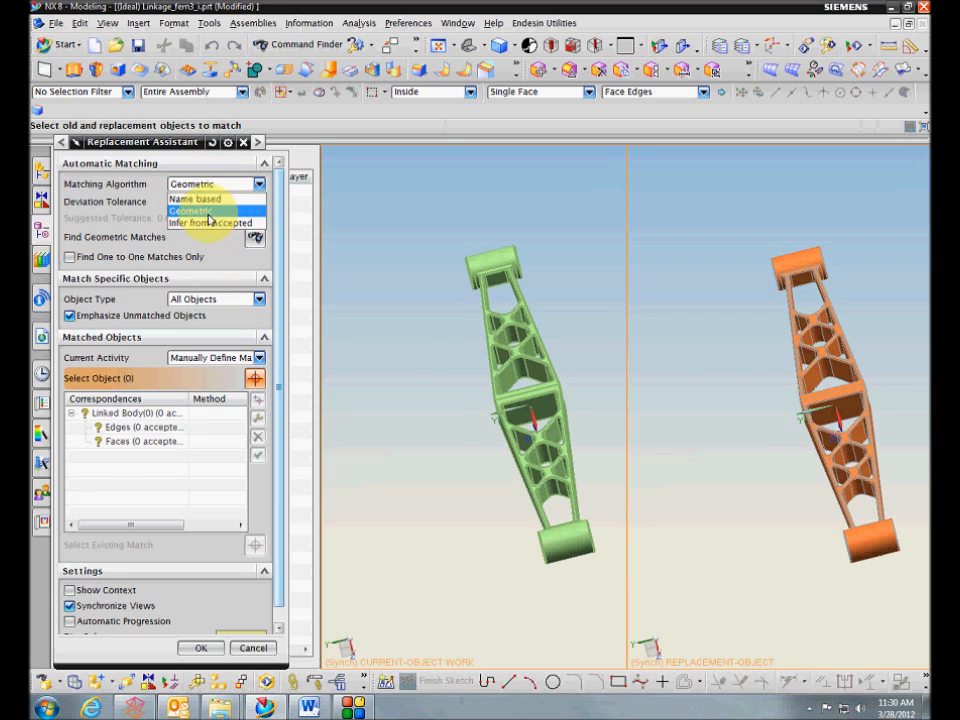
pyautogui.click(206, 213)
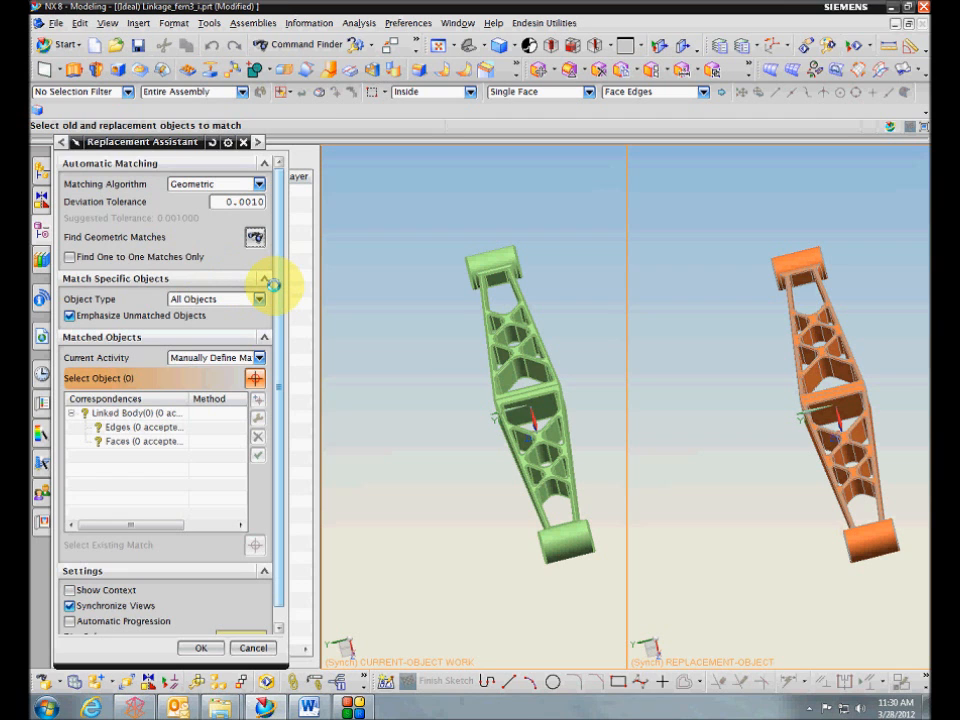
pyautogui.moveTo(410, 370); pyautogui.dragTo(330, 500, button='middle')
pyautogui.scroll(8, 735, 500)
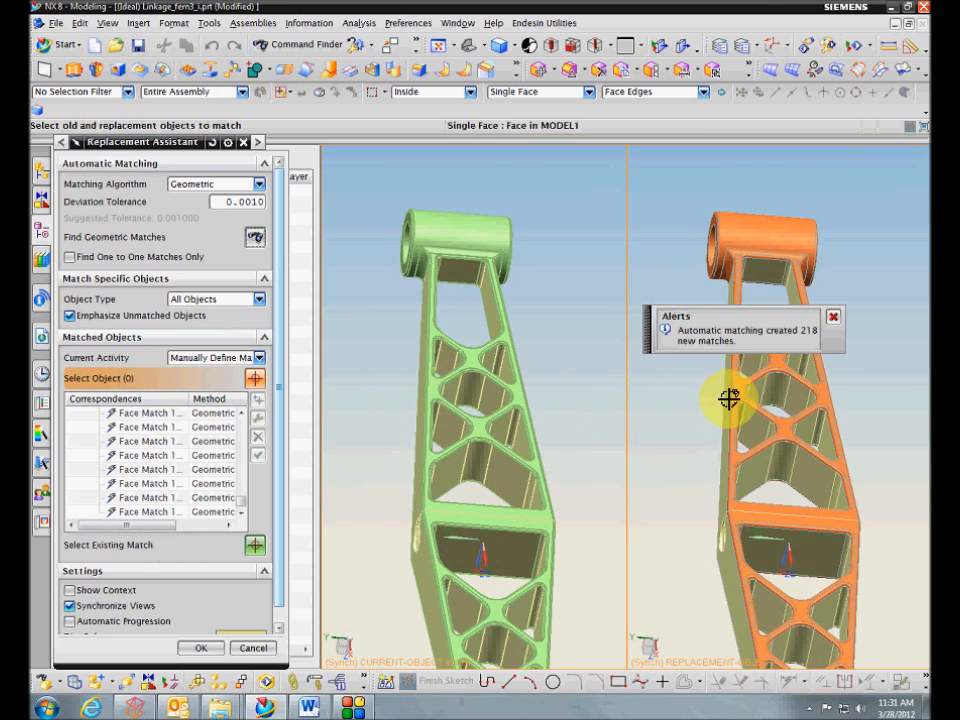
pyautogui.moveTo(585, 465); pyautogui.dragTo(631, 513, button='middle')
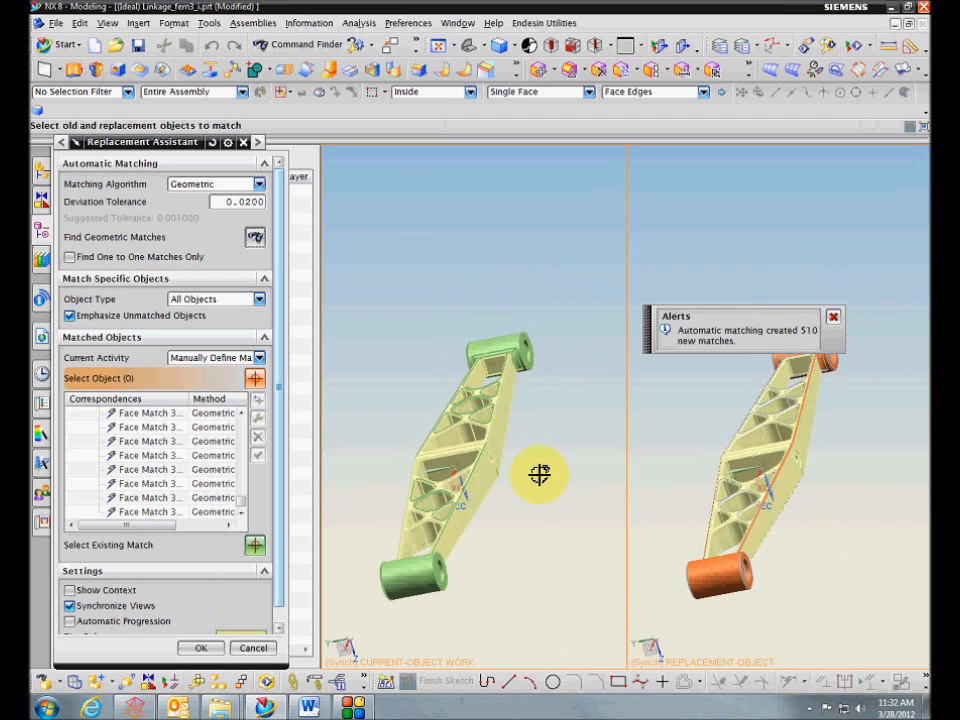
pyautogui.click(833, 320)
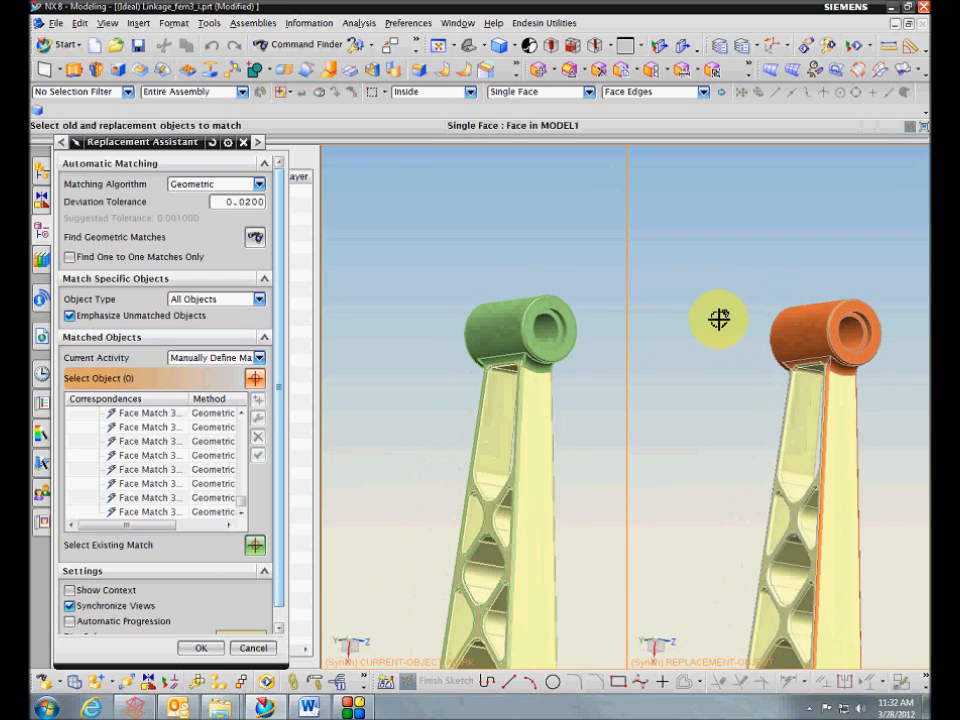
# - Manually match the end boss's flat annular face and outer cylindrical face with their counterparts on the replacement body
pyautogui.click(508, 324)
pyautogui.click(760, 327)
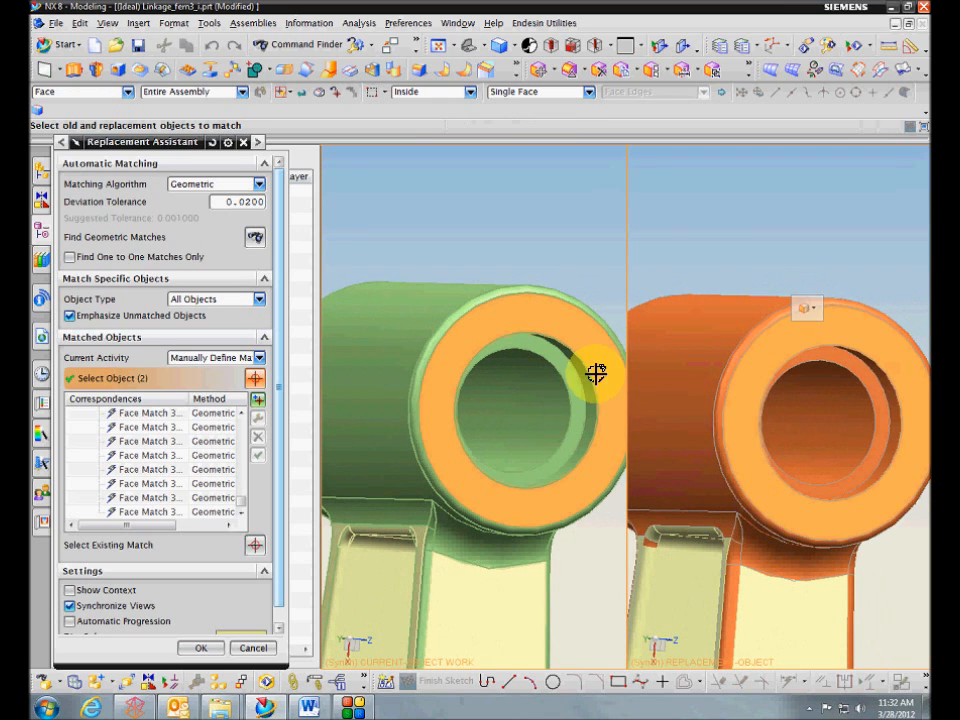
pyautogui.click(258, 402)
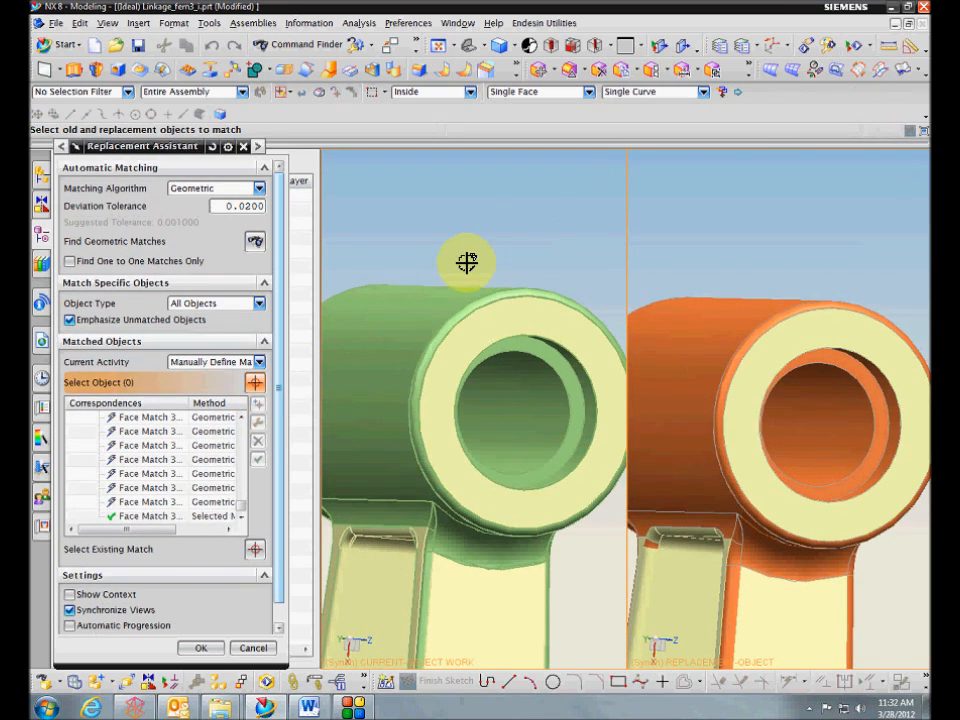
pyautogui.click(401, 311)
pyautogui.click(680, 351)
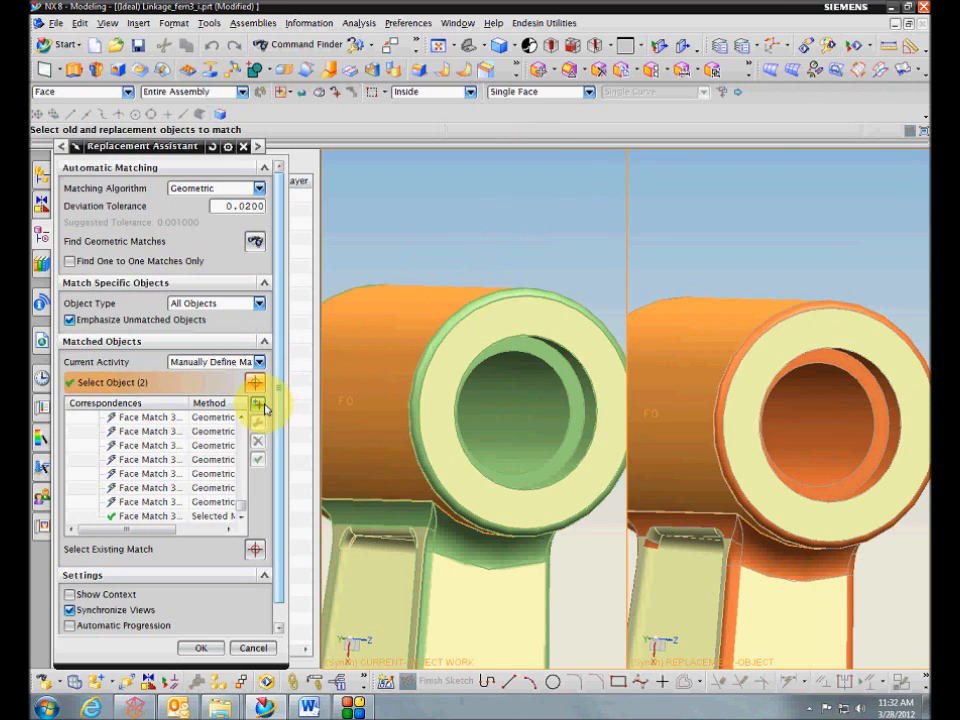
pyautogui.middleClick(497, 198)
# - Manually match the narrow ring face around the boss's outer rim with the same face on the replacement body
pyautogui.click(531, 293)
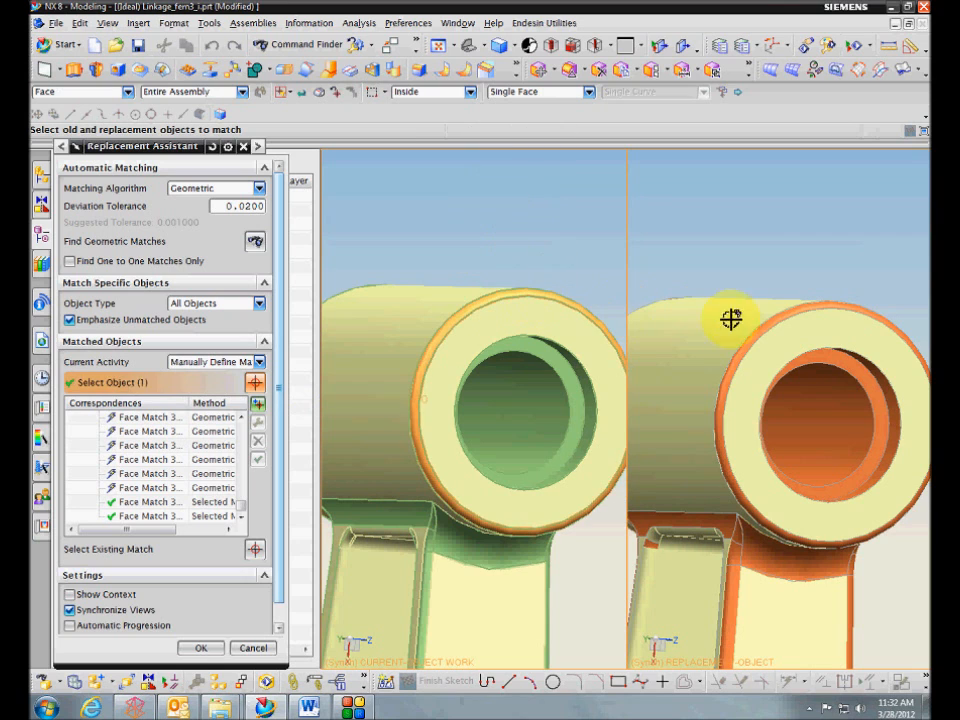
pyautogui.click(766, 324)
pyautogui.middleClick(748, 230)
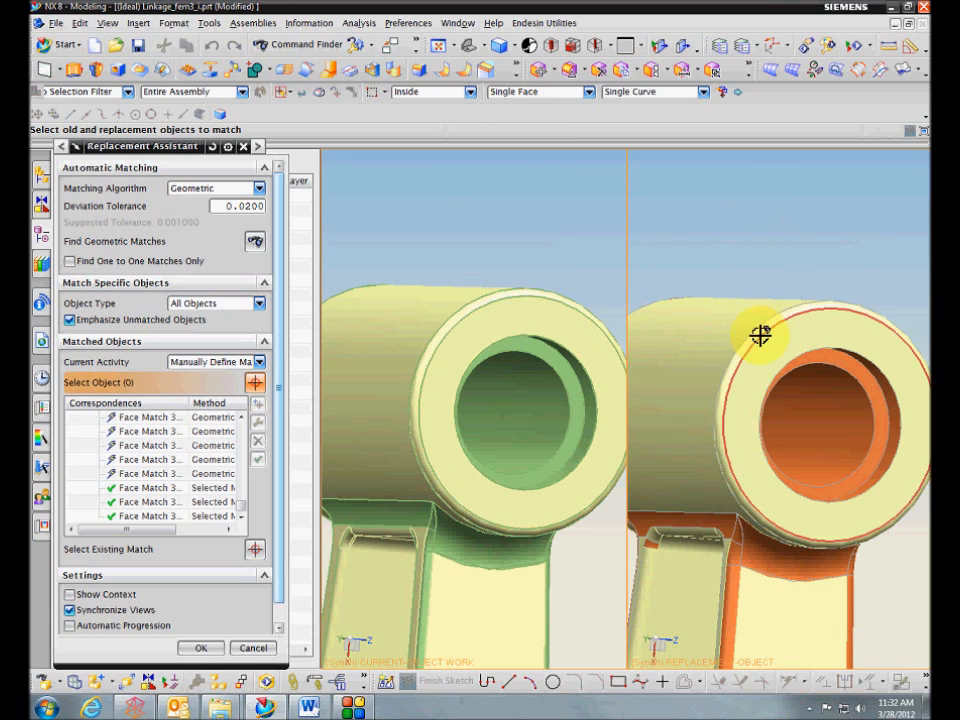
# - Restrict selection to faces and manually match the recessed annular step face inside the boss hole on both bodies
pyautogui.click(126, 93)
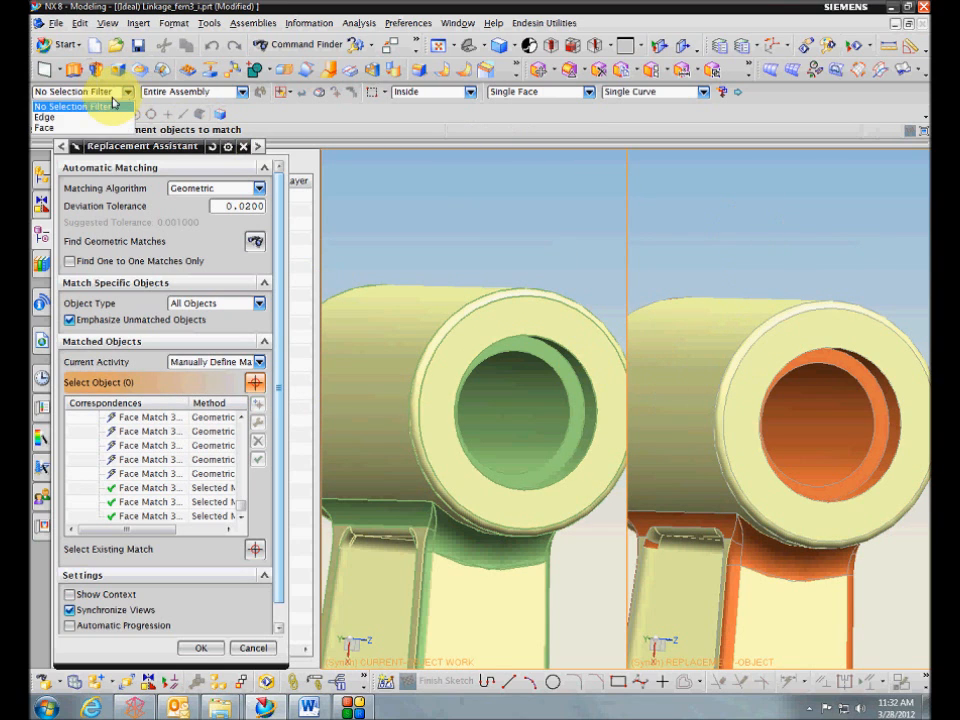
pyautogui.click(60, 128)
pyautogui.scroll(2, 358, 182)
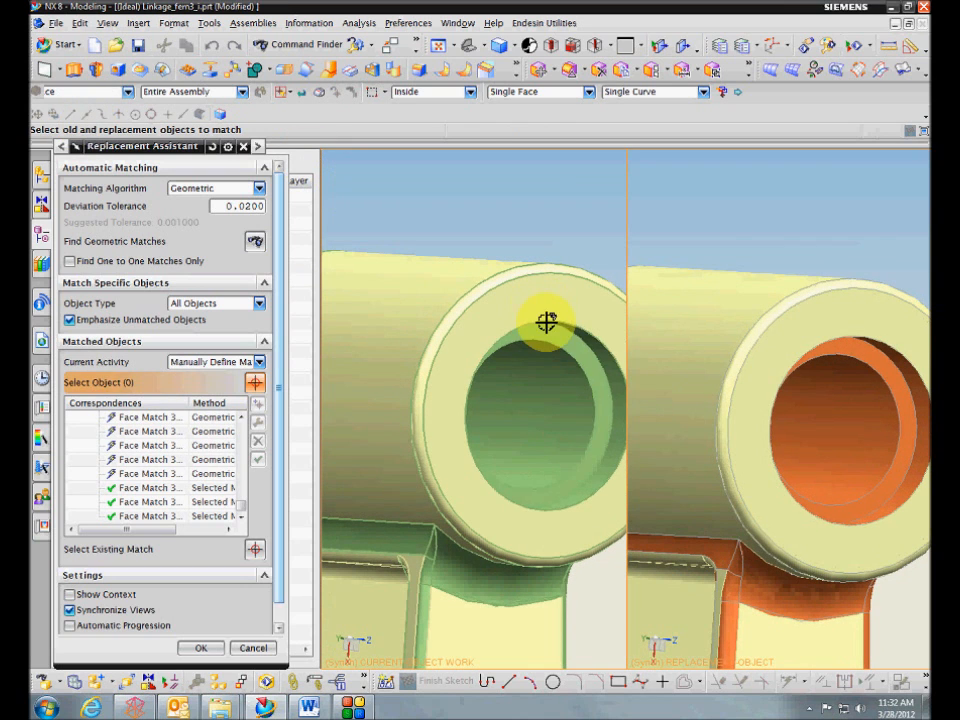
pyautogui.click(548, 323)
pyautogui.click(853, 351)
pyautogui.middleClick(864, 251)
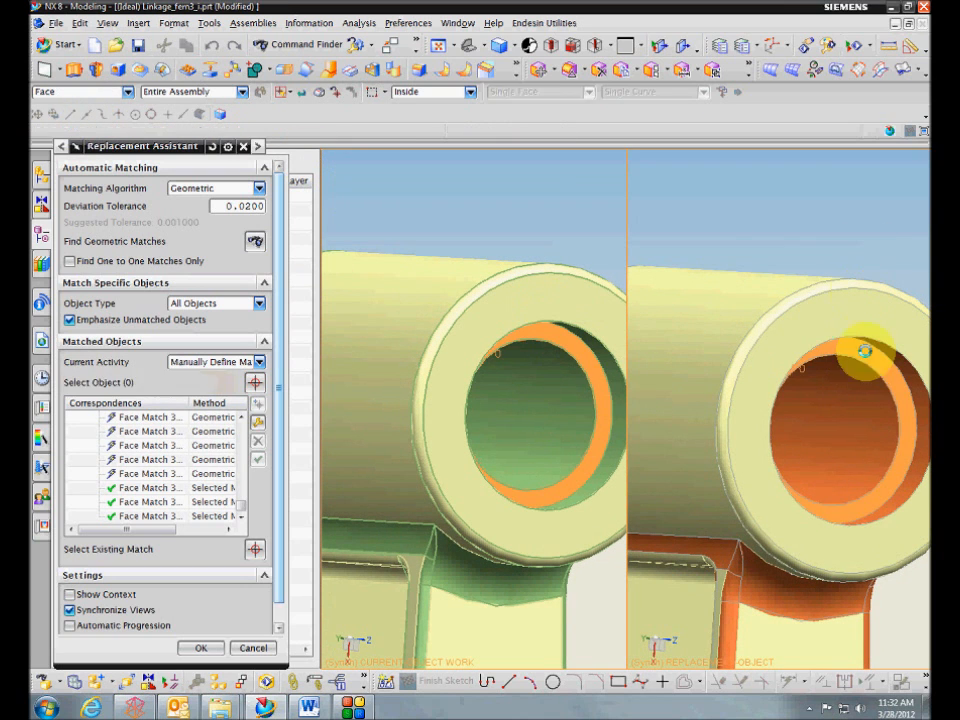
# - Manually match the boss hole's inner bore face and the counterbore's cylindrical wall with their counterparts on the replacement body
pyautogui.click(561, 407)
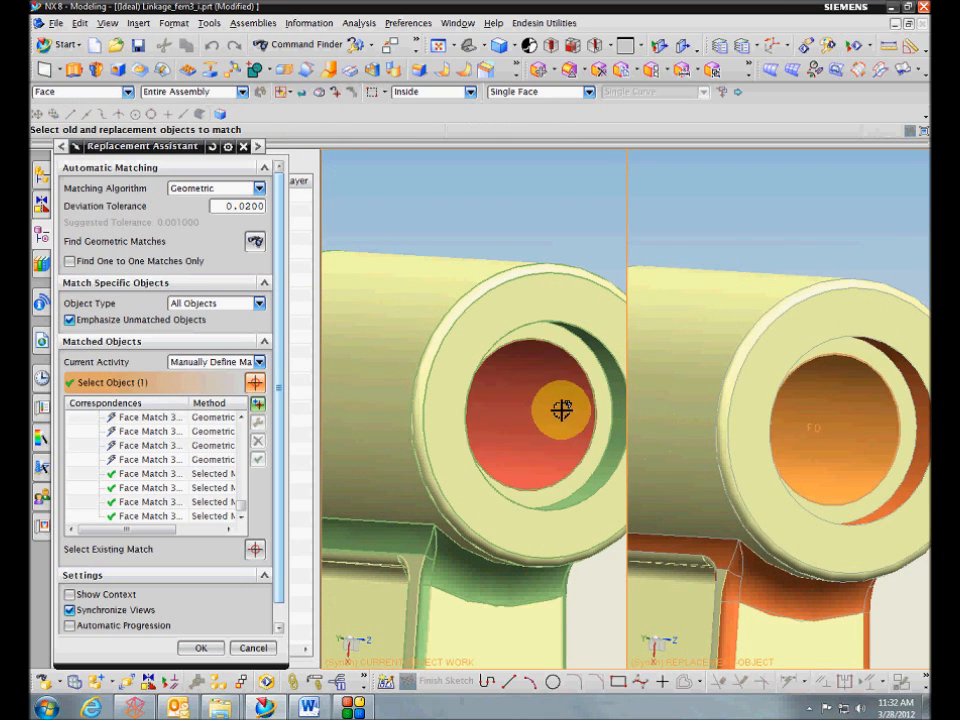
pyautogui.middleClick(597, 197)
pyautogui.click(619, 373)
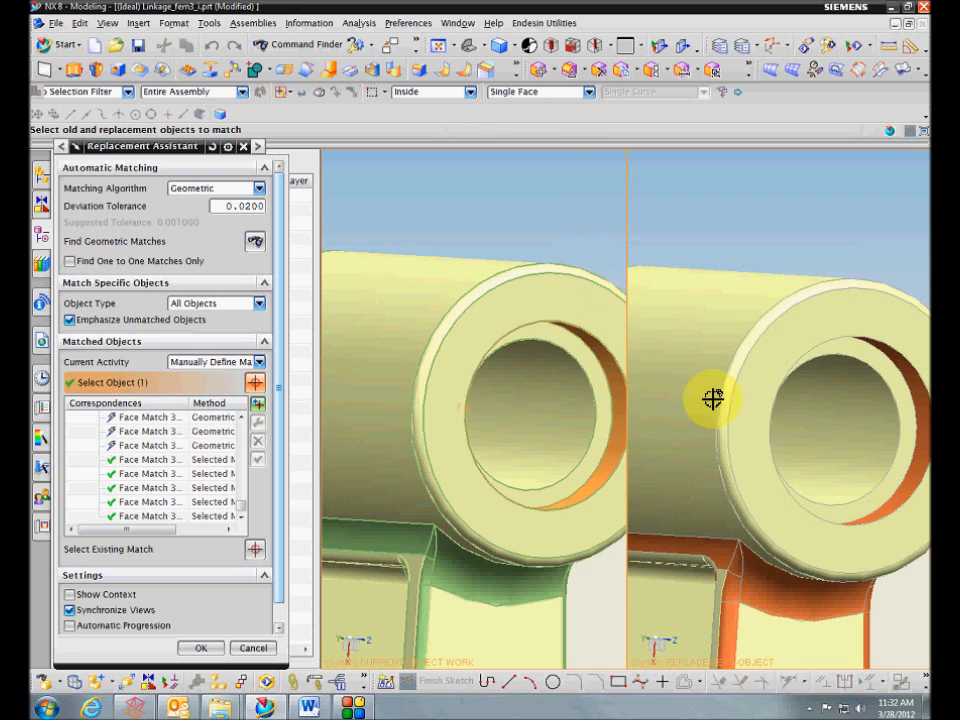
pyautogui.click(899, 370)
pyautogui.middleClick(885, 251)
# - Manually match the blend face joining the boss to the arm's side and the adjacent blend above the pocket on both bodies
pyautogui.scroll(-4, 896, 407)
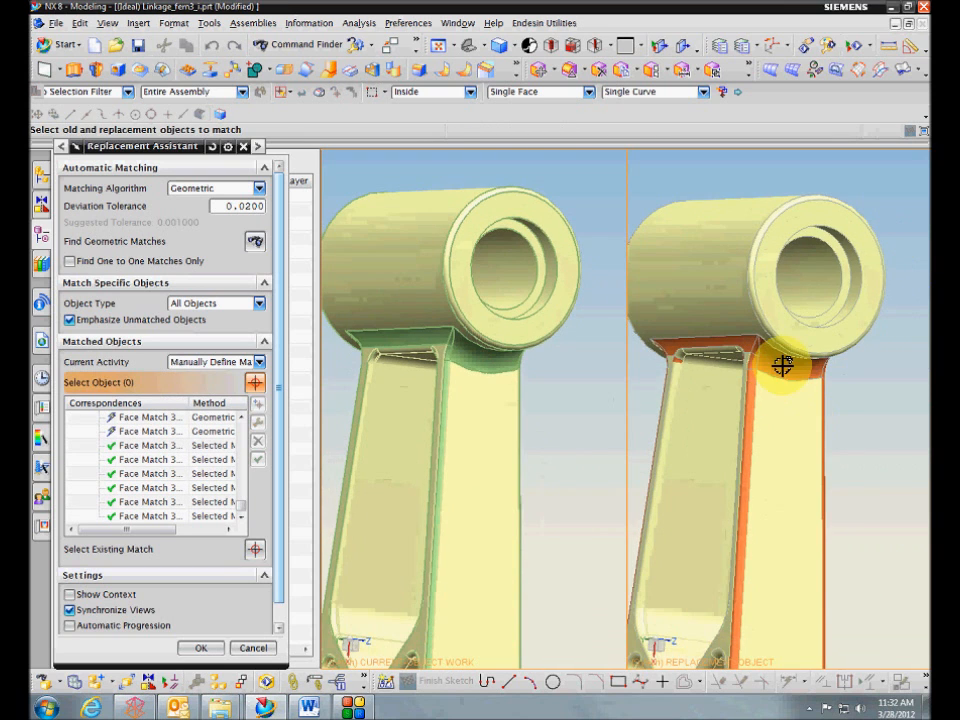
pyautogui.click(784, 366)
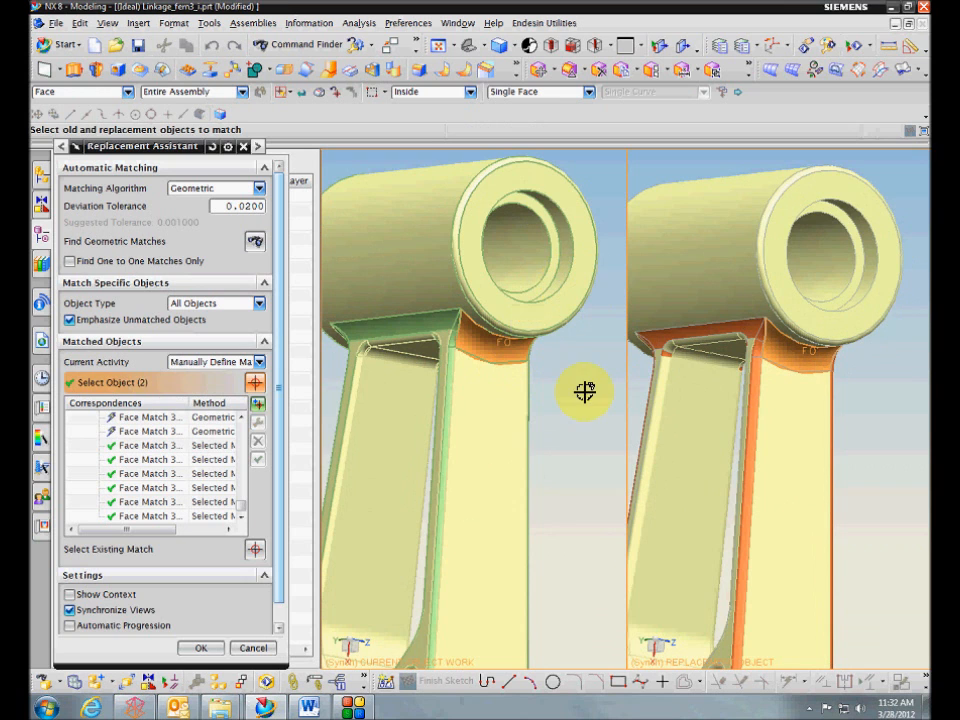
pyautogui.middleClick(585, 391)
pyautogui.moveTo(475, 358); pyautogui.dragTo(440, 338, button='middle')
pyautogui.click(426, 328)
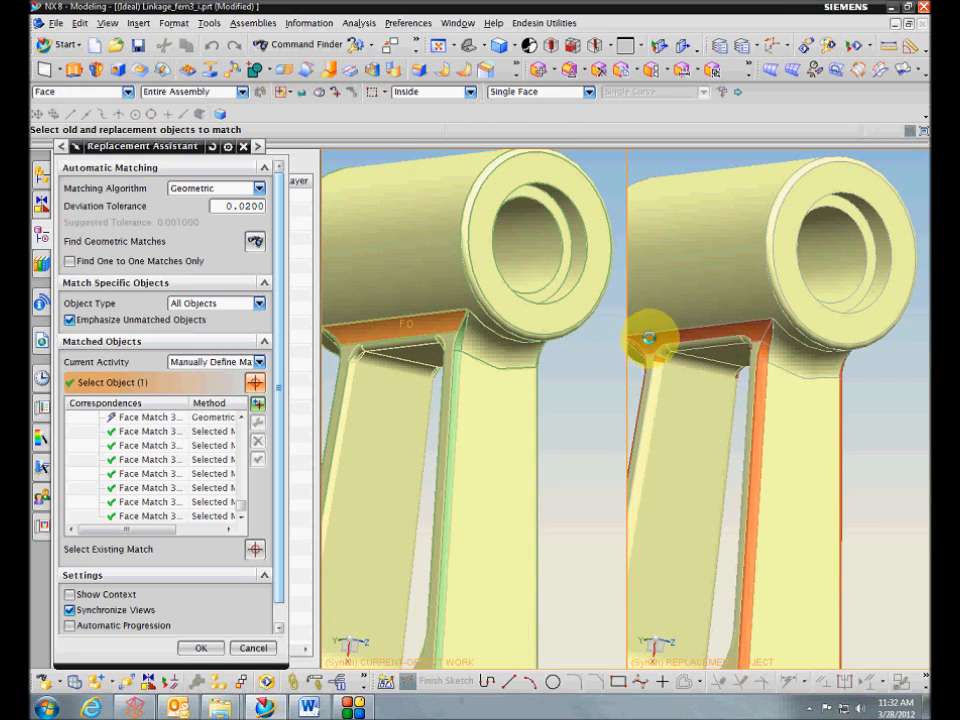
pyautogui.click(649, 338)
pyautogui.middleClick(838, 386)
# - From the opposite side of the arm, manually match the blend under the boss end and the adjoining blend above the pocket
pyautogui.moveTo(838, 386); pyautogui.dragTo(630, 397, button='middle')
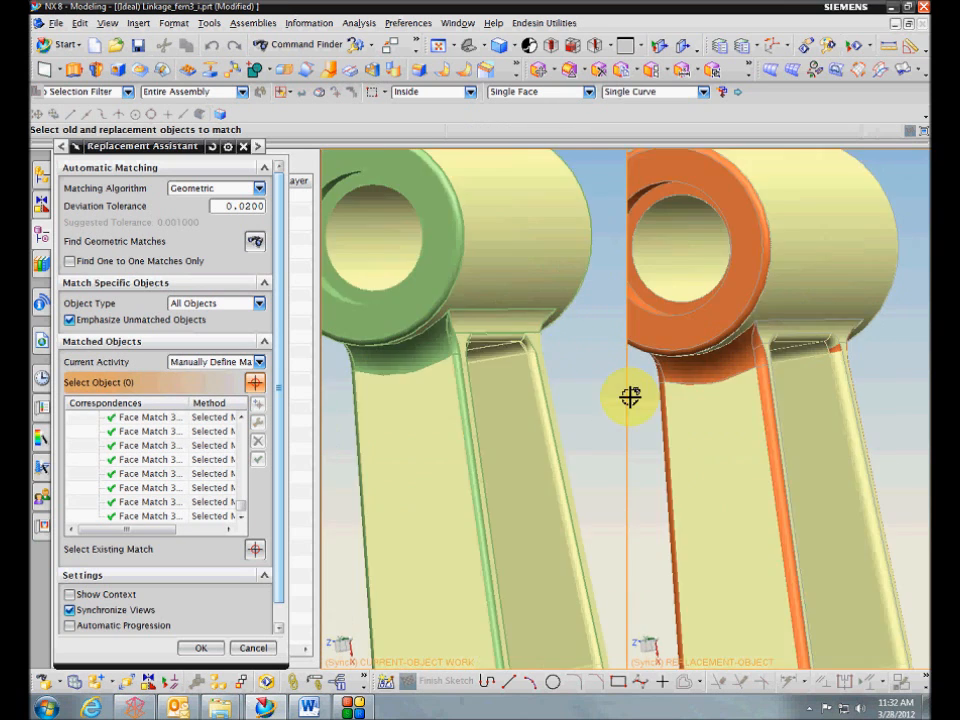
pyautogui.click(480, 339)
pyautogui.click(703, 356)
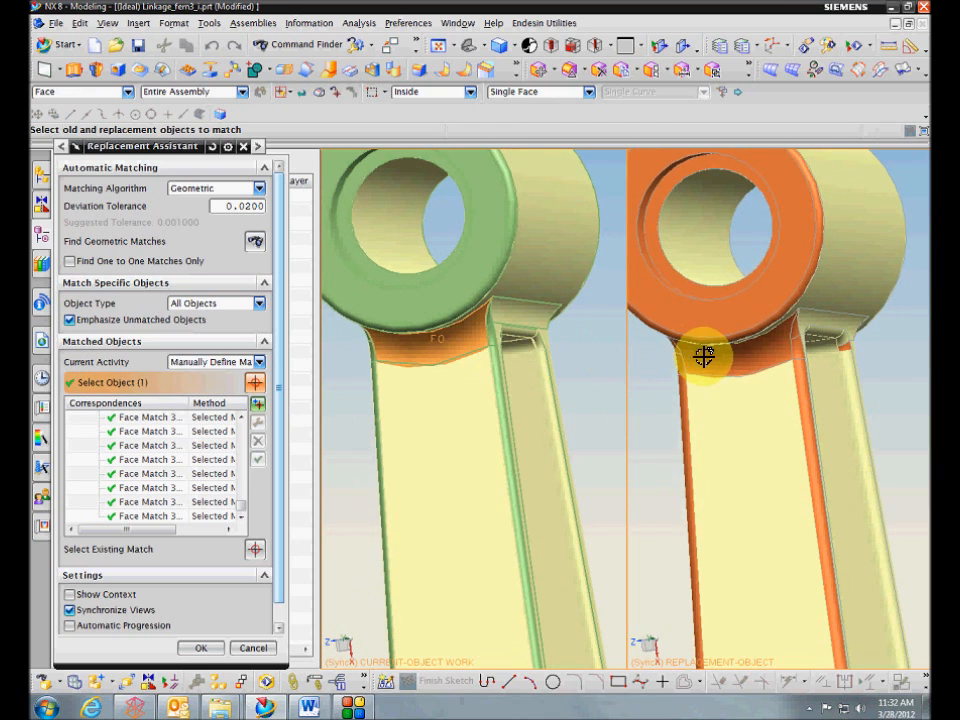
pyautogui.middleClick(625, 398)
pyautogui.moveTo(480, 408); pyautogui.dragTo(605, 406, button='middle')
pyautogui.click(532, 325)
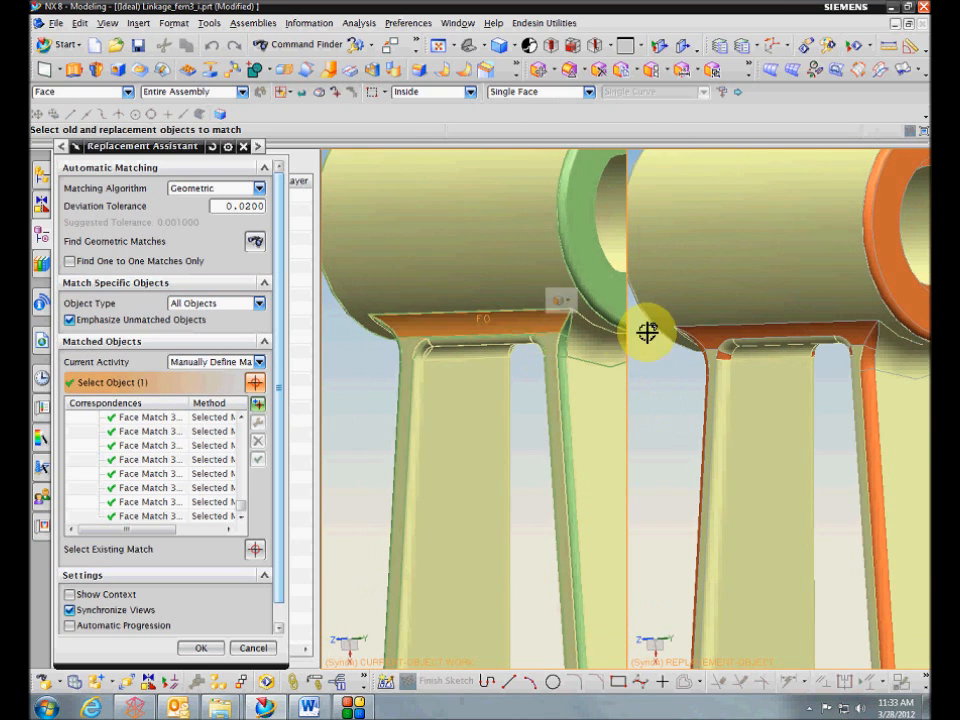
pyautogui.click(701, 331)
pyautogui.moveTo(699, 425); pyautogui.dragTo(575, 406, button='middle')
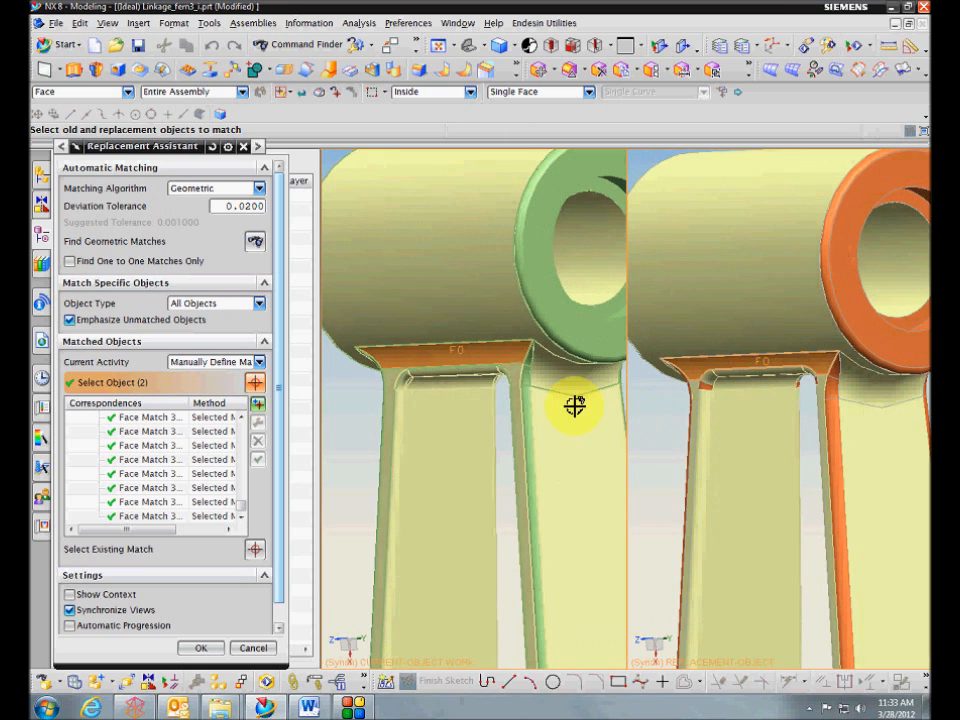
pyautogui.middleClick(655, 418)
# - Manually match the boss's opposite flat annular end face and its narrow outer rim face with those on the replacement body
pyautogui.moveTo(653, 418); pyautogui.dragTo(594, 358, button='middle')
pyautogui.click(594, 358)
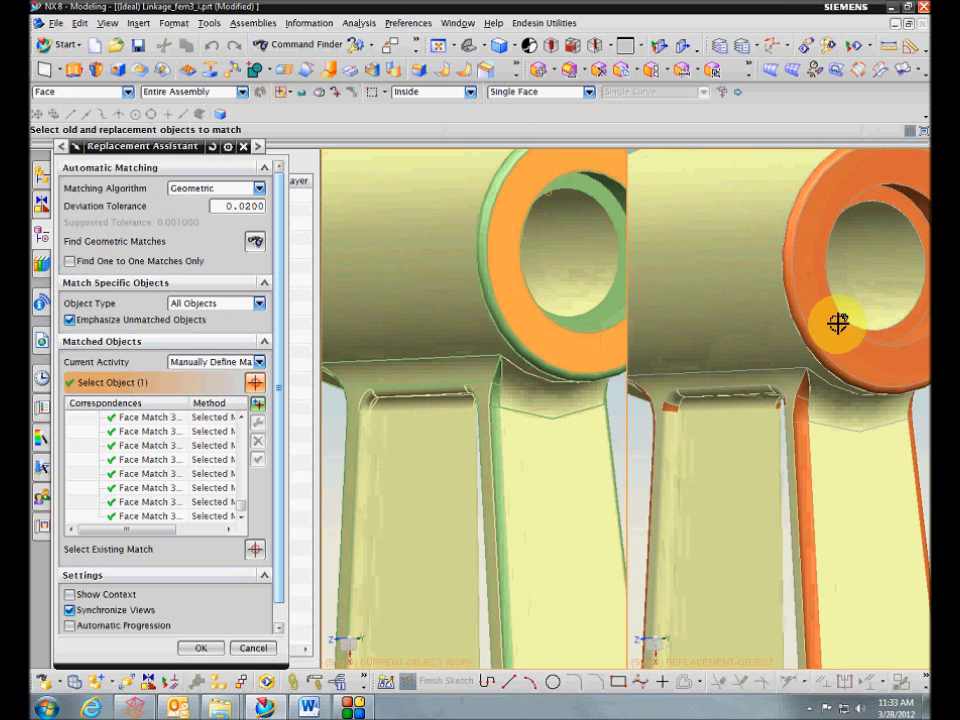
pyautogui.click(835, 330)
pyautogui.scroll(-5, 469, 347)
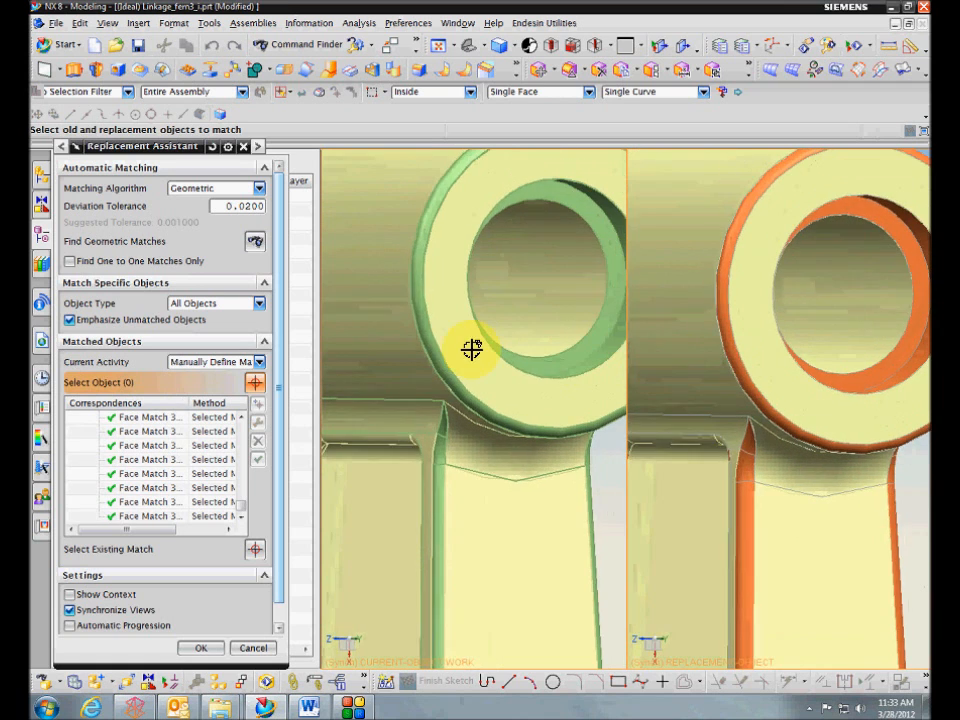
pyautogui.click(431, 349)
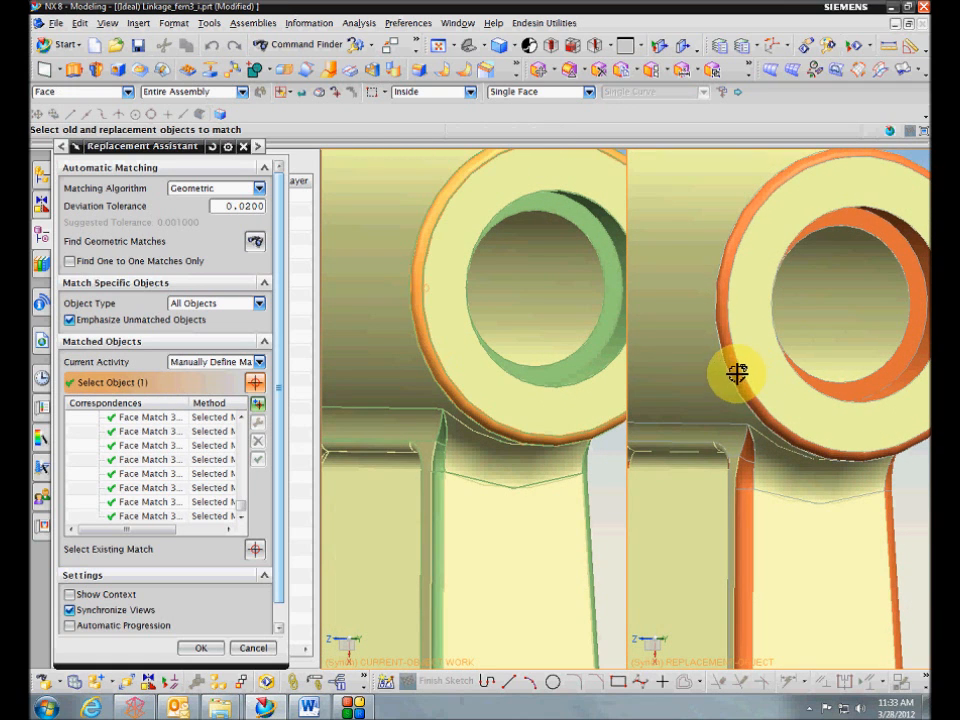
pyautogui.click(737, 373)
# - Manually match the recessed annular step and the counterbore wall inside the boss's opposite end on both bodies
pyautogui.click(600, 349)
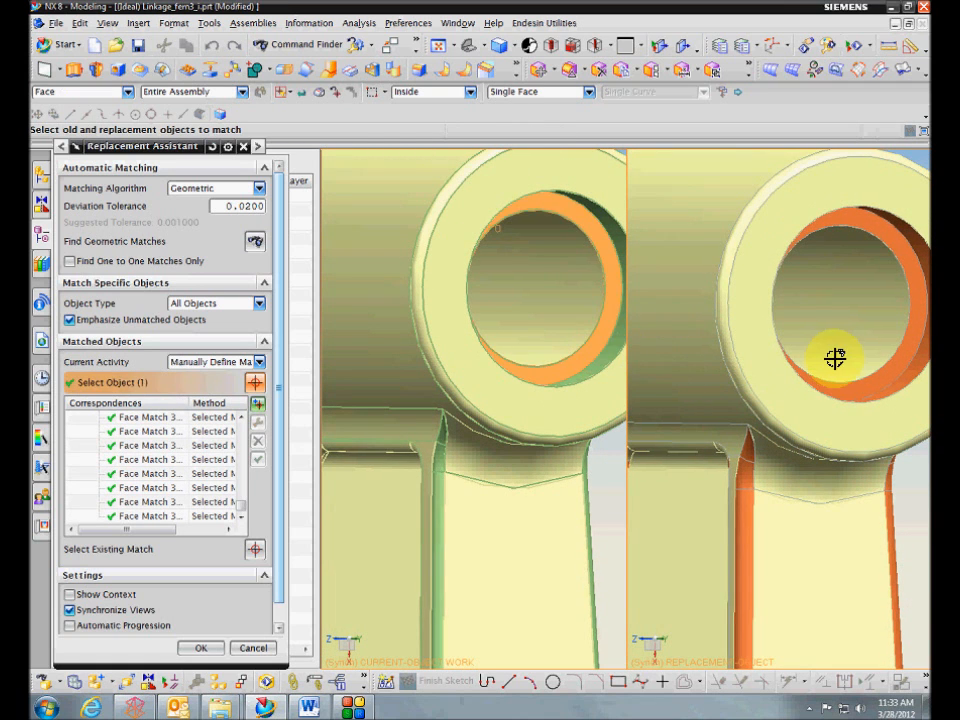
pyautogui.click(770, 343)
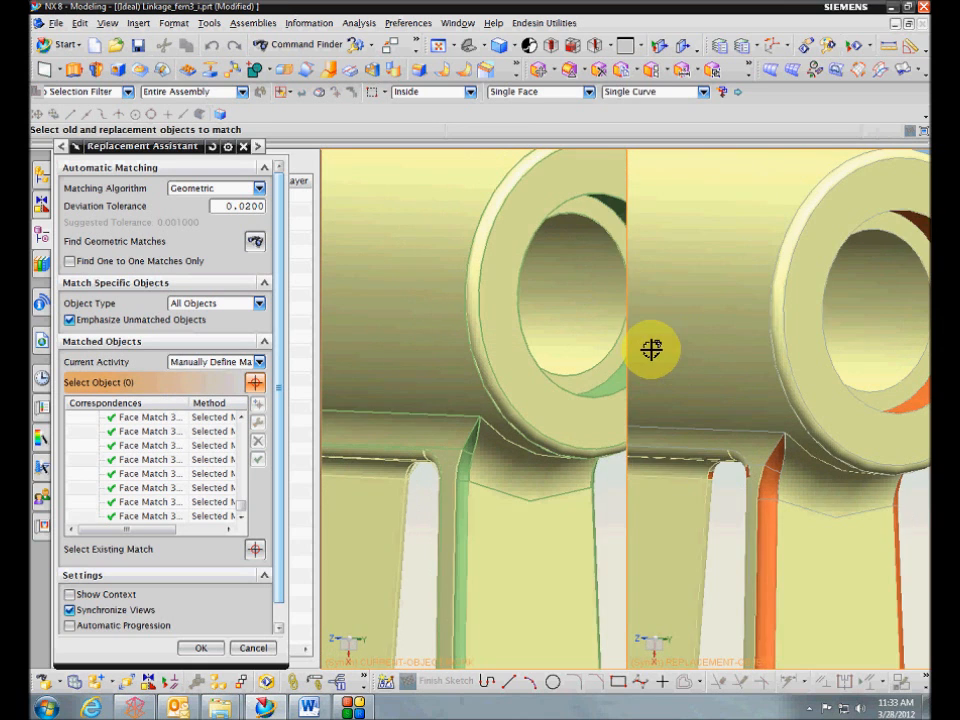
pyautogui.click(600, 364)
pyautogui.click(875, 344)
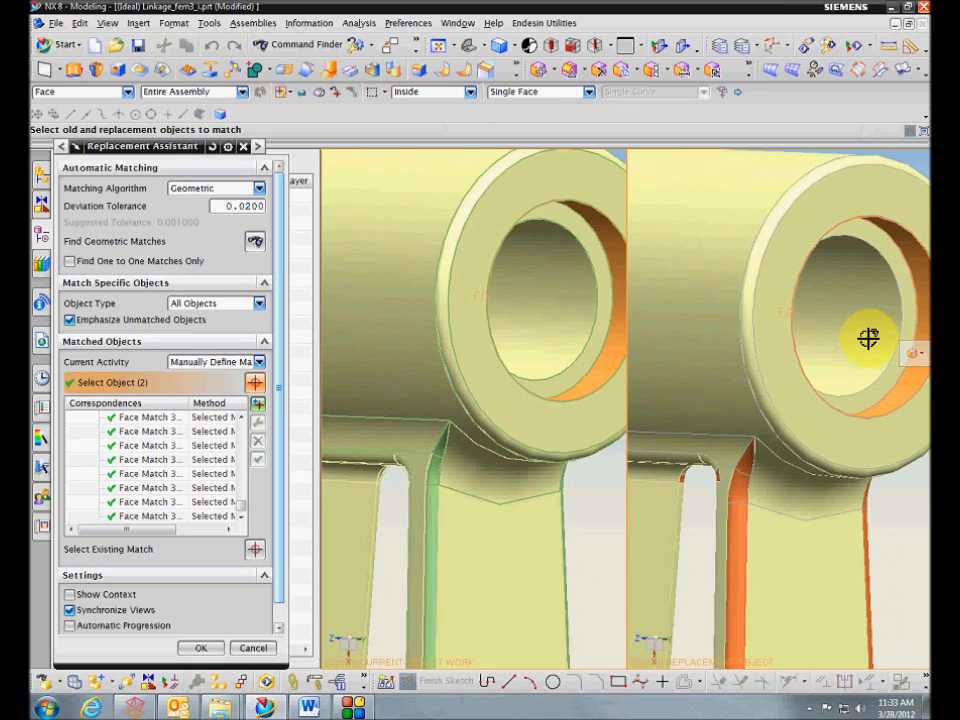
pyautogui.scroll(-3, 868, 338)
pyautogui.middleClick(878, 419)
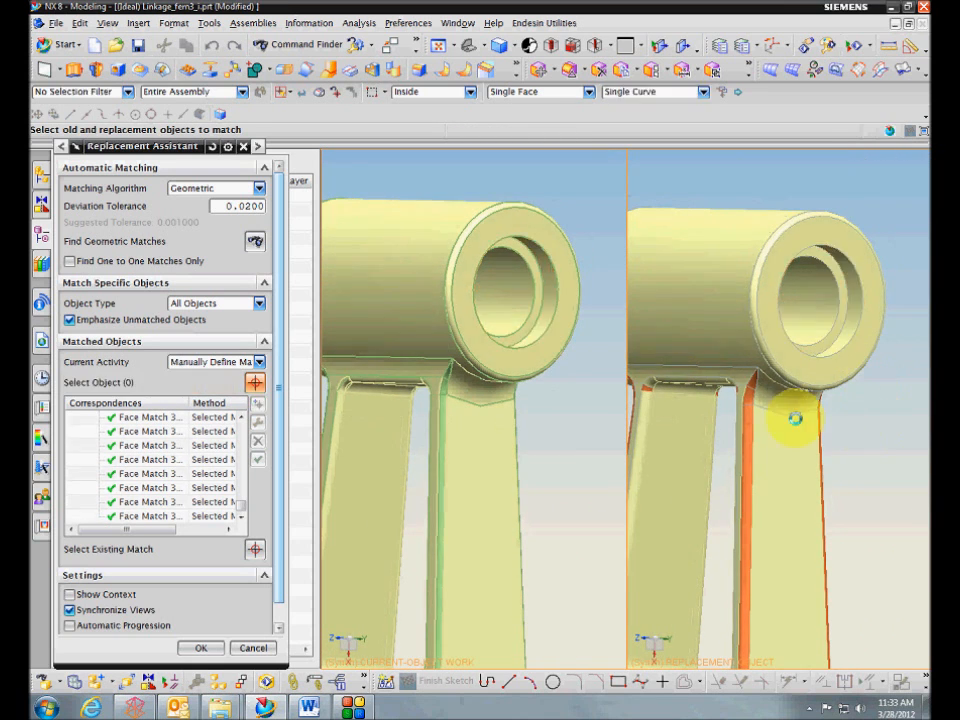
# - Manually match the long edge fillet running down the arm beside the pocket with its counterpart on the replacement body
pyautogui.scroll(3, 557, 426)
pyautogui.click(459, 397)
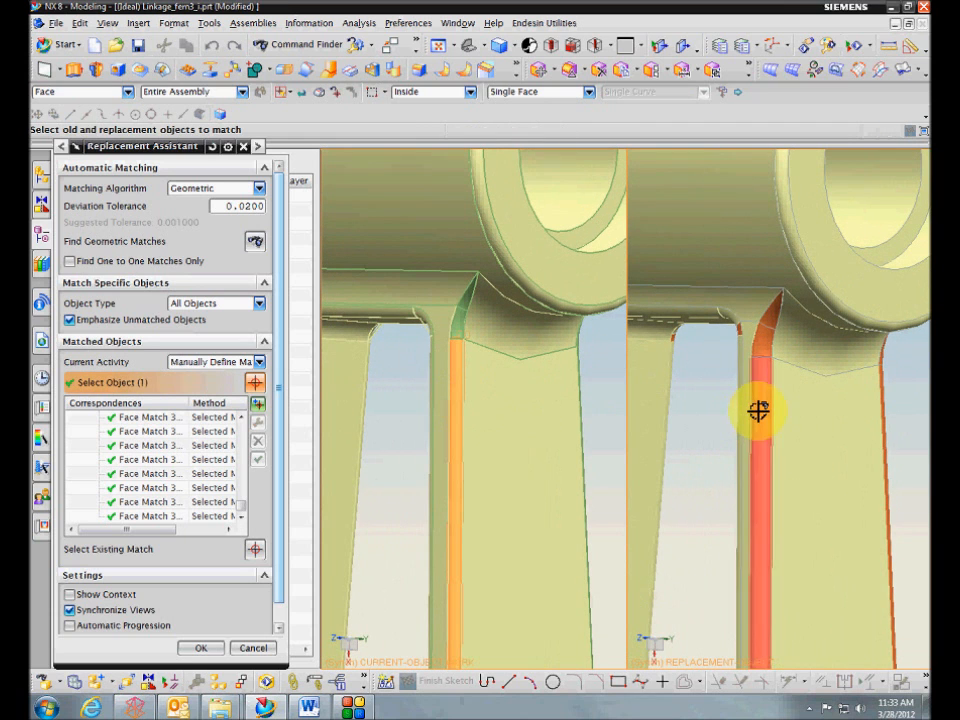
pyautogui.click(757, 411)
pyautogui.middleClick(703, 419)
# - Manually match the two small corner blend faces, including the pointed tip, between that edge fillet and the boss
pyautogui.scroll(1, 472, 277)
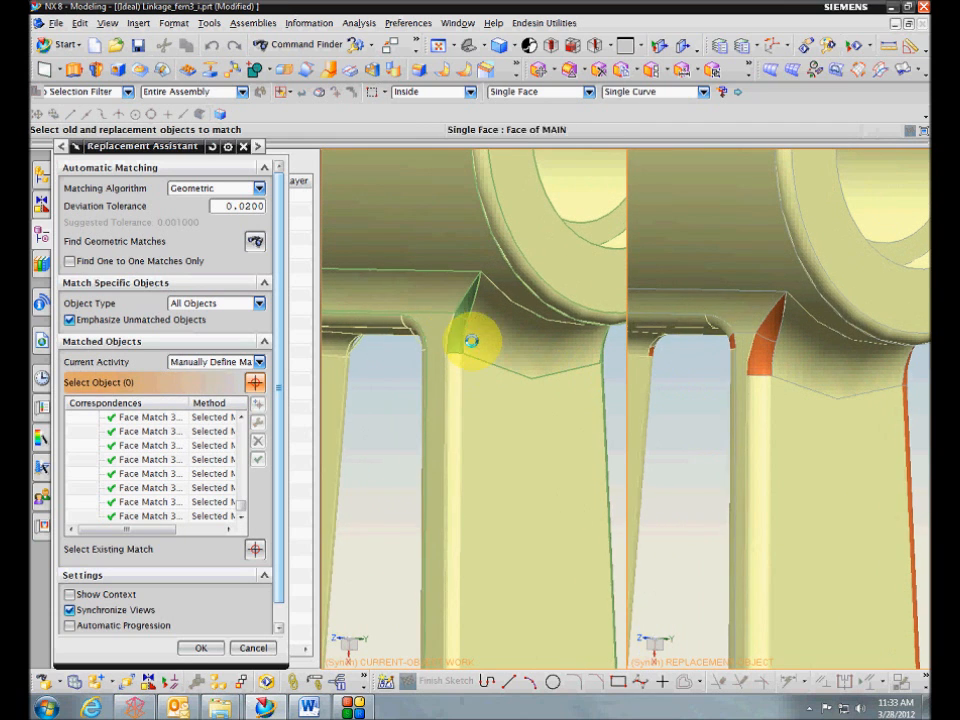
pyautogui.click(471, 339)
pyautogui.click(767, 343)
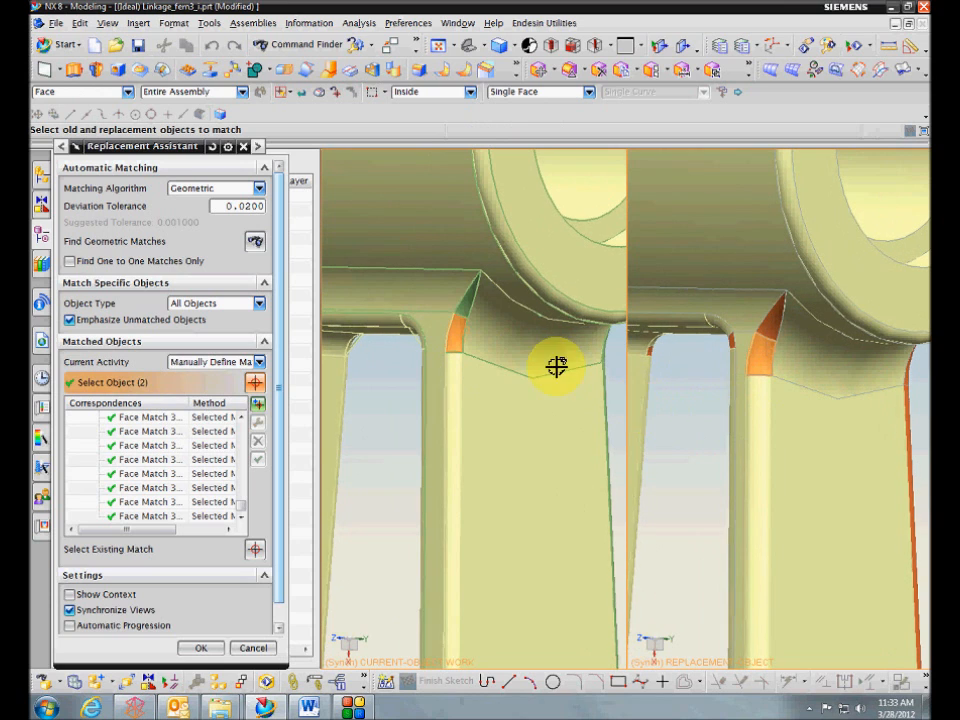
pyautogui.middleClick(667, 394)
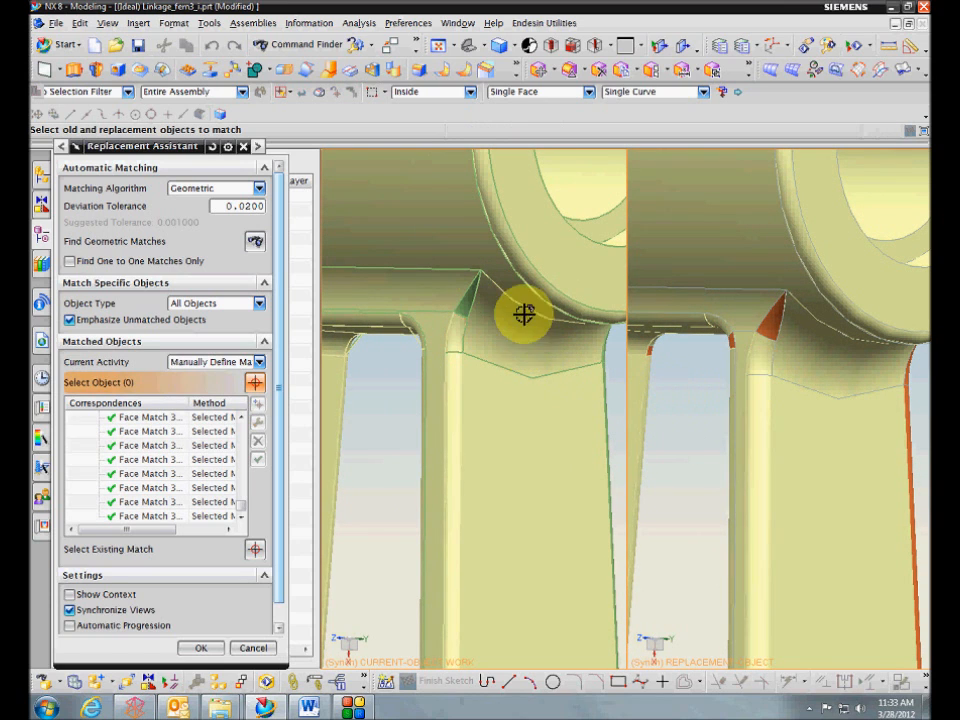
pyautogui.click(462, 298)
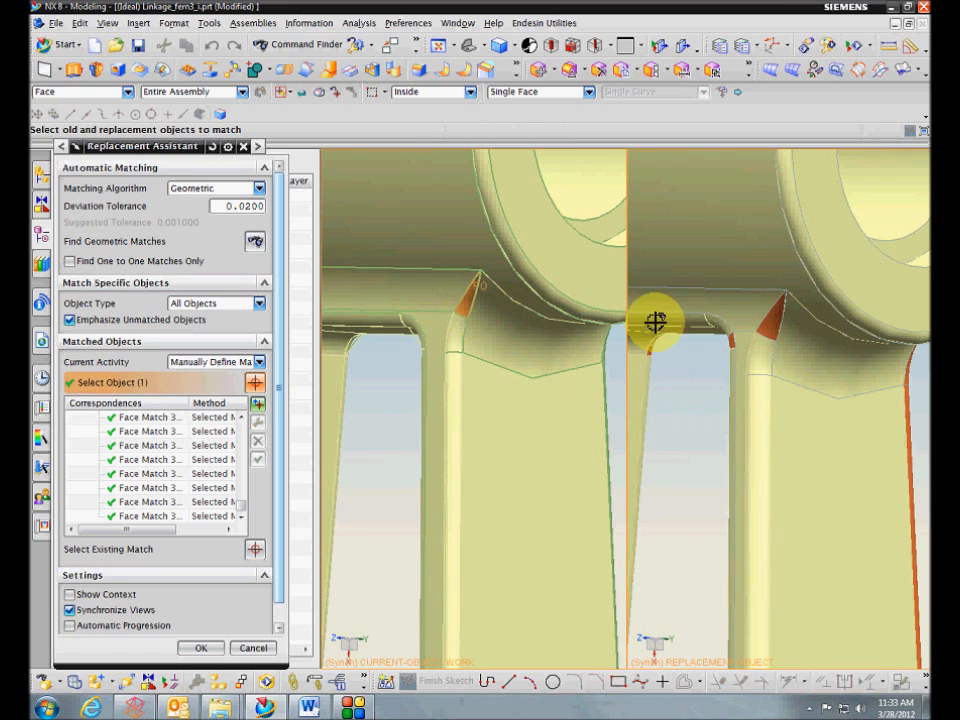
pyautogui.click(767, 317)
pyautogui.middleClick(754, 478)
# - Rotate to the arm's other side and manually match its long edge fillet on the old and replacement bodies
pyautogui.moveTo(754, 478); pyautogui.dragTo(716, 427, button='middle')
pyautogui.click(716, 427)
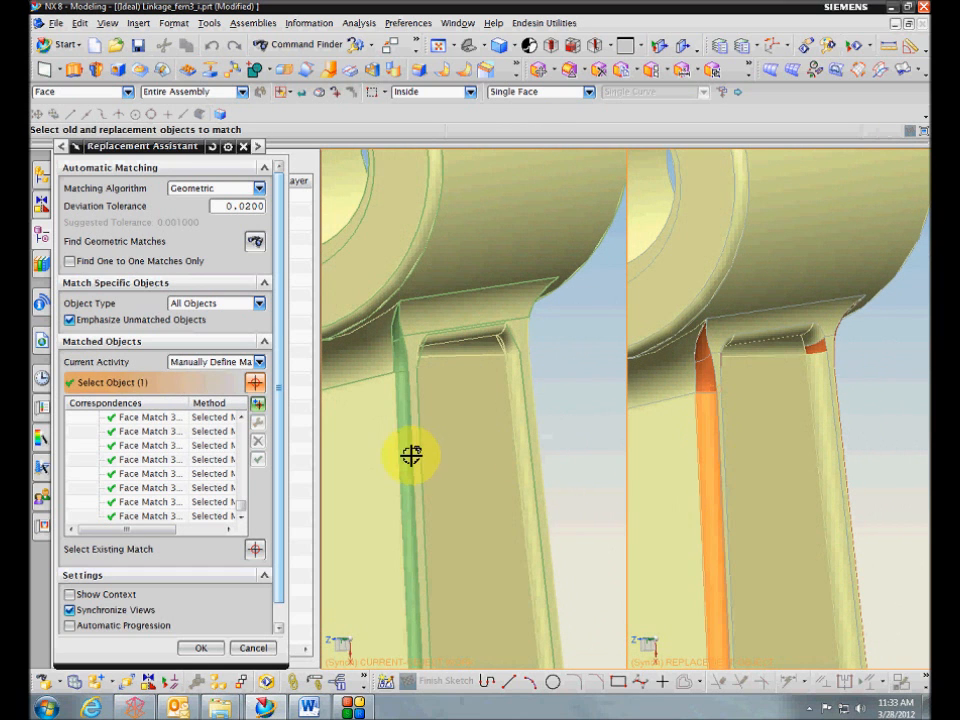
pyautogui.click(411, 454)
pyautogui.middleClick(463, 454)
# - Manually match the lower corner blend and pointed tip blend above the other side's edge fillet on both bodies
pyautogui.click(702, 371)
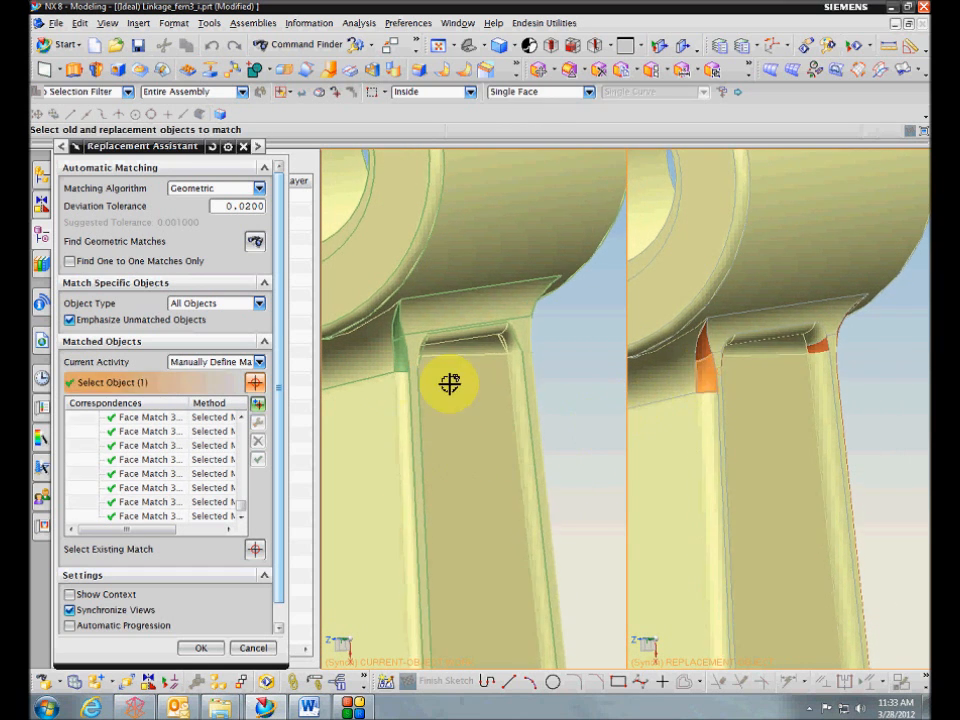
pyautogui.click(399, 362)
pyautogui.middleClick(459, 412)
pyautogui.click(707, 347)
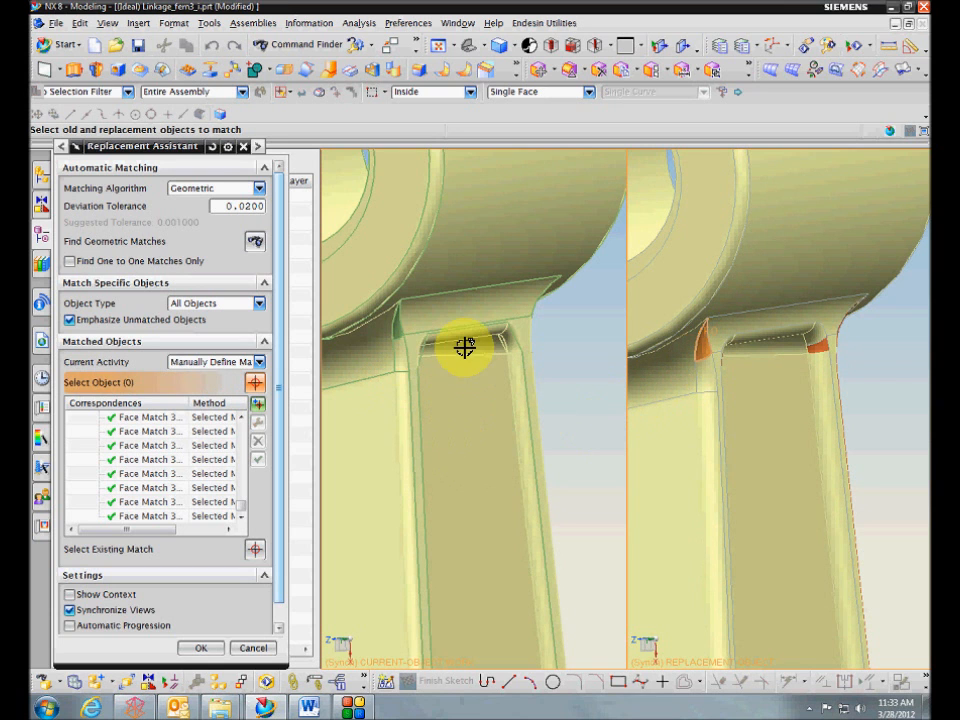
pyautogui.click(399, 334)
pyautogui.middleClick(643, 476)
# - Manually match the long edge fillet running alongside the triangular truss pockets with the same fillet on the replacement body
pyautogui.scroll(-5, 643, 476)
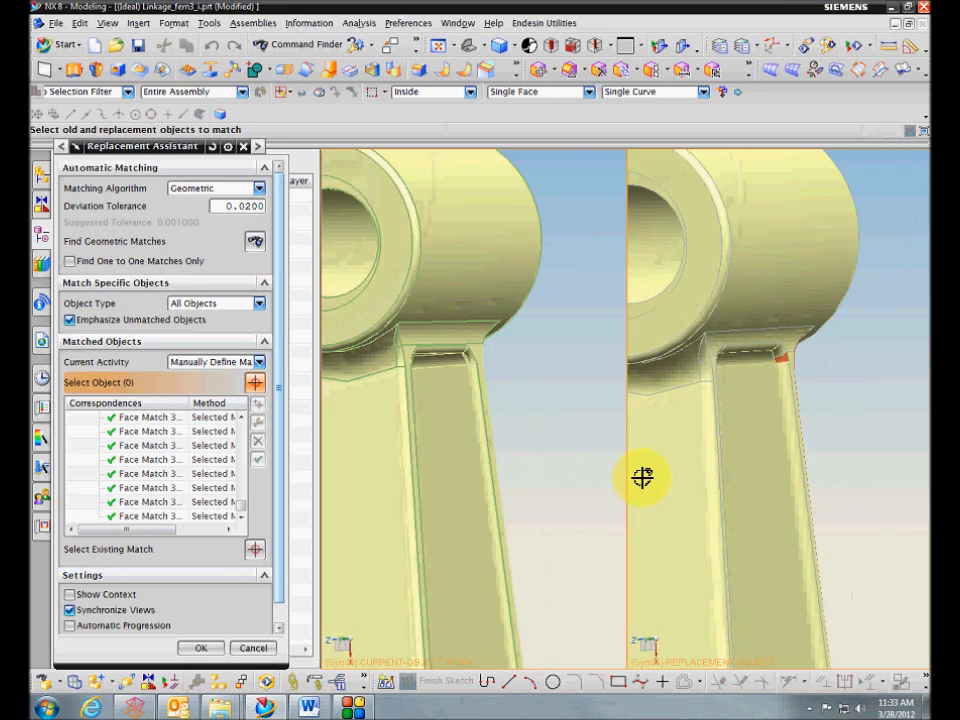
pyautogui.moveTo(642, 478); pyautogui.dragTo(733, 545, button='middle')
pyautogui.scroll(2, 733, 545)
pyautogui.scroll(3, 790, 550)
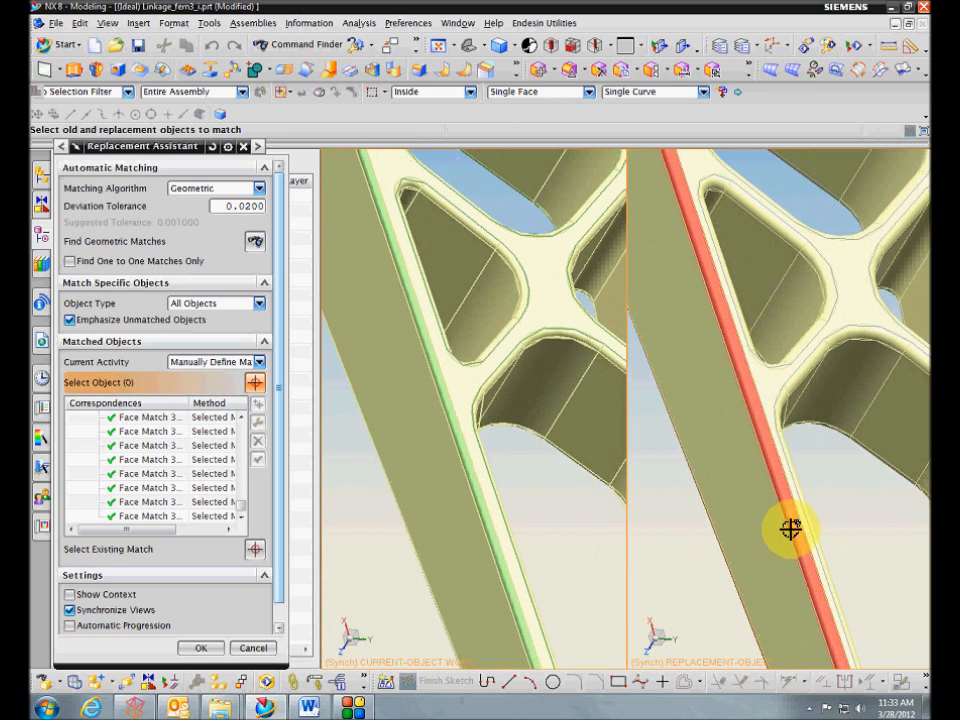
pyautogui.click(791, 527)
pyautogui.click(503, 523)
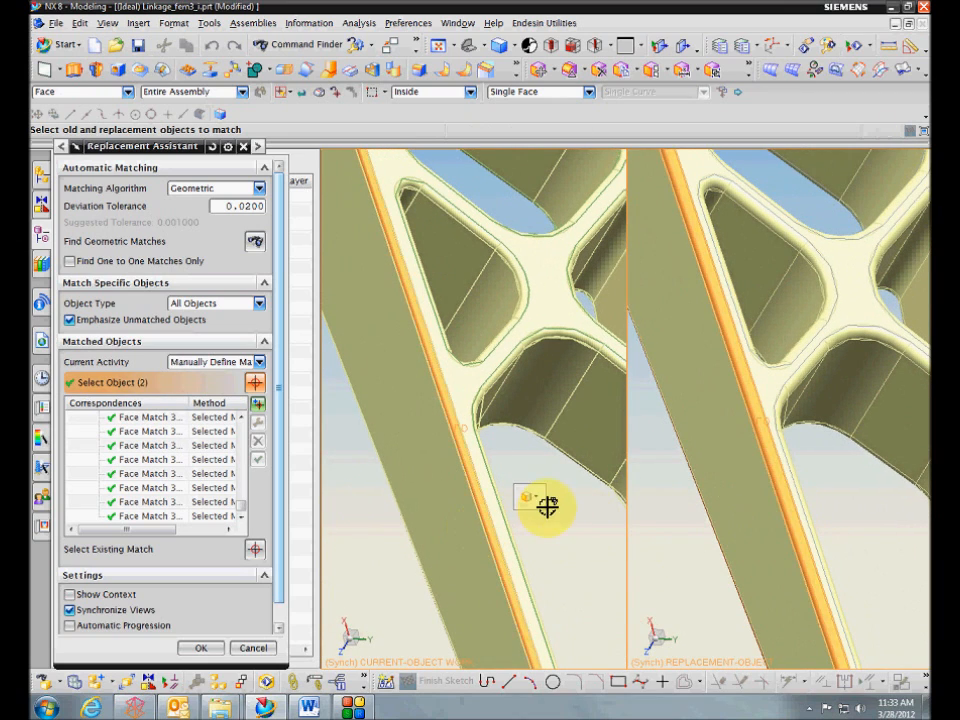
pyautogui.middleClick(612, 544)
# - Manually match the short corner blend and tapered tip blend where the truss-side edge fillet meets the boss
pyautogui.scroll(-2, 645, 566)
pyautogui.moveTo(645, 566); pyautogui.dragTo(718, 578, button='middle')
pyautogui.scroll(3, 804, 490)
pyautogui.moveTo(802, 500); pyautogui.dragTo(792, 410, button='middle')
pyautogui.click(789, 399)
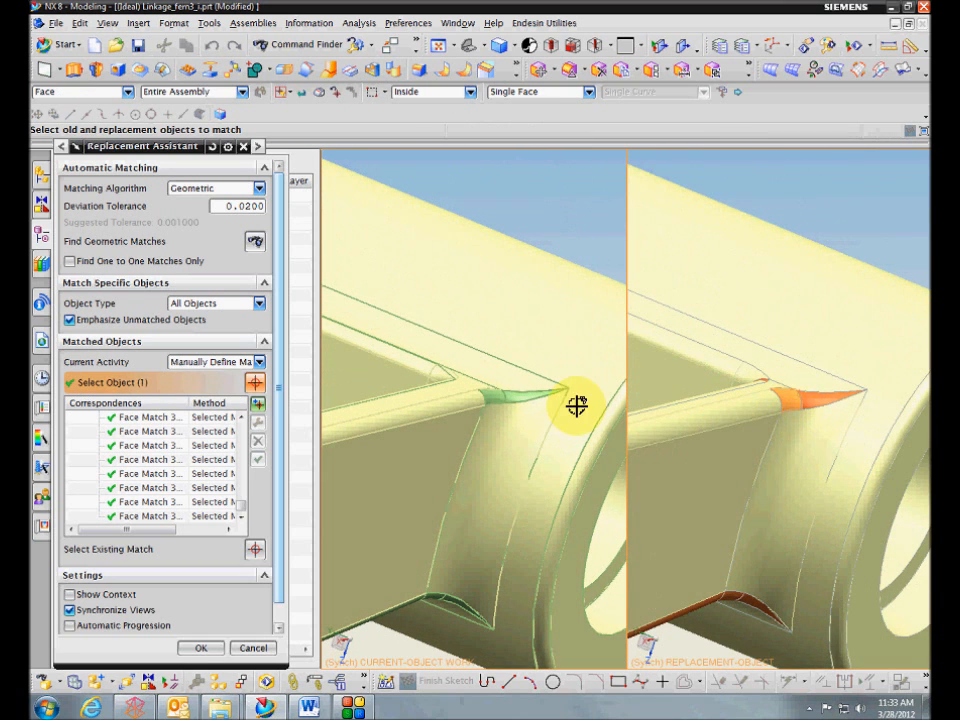
pyautogui.click(514, 390)
pyautogui.click(814, 397)
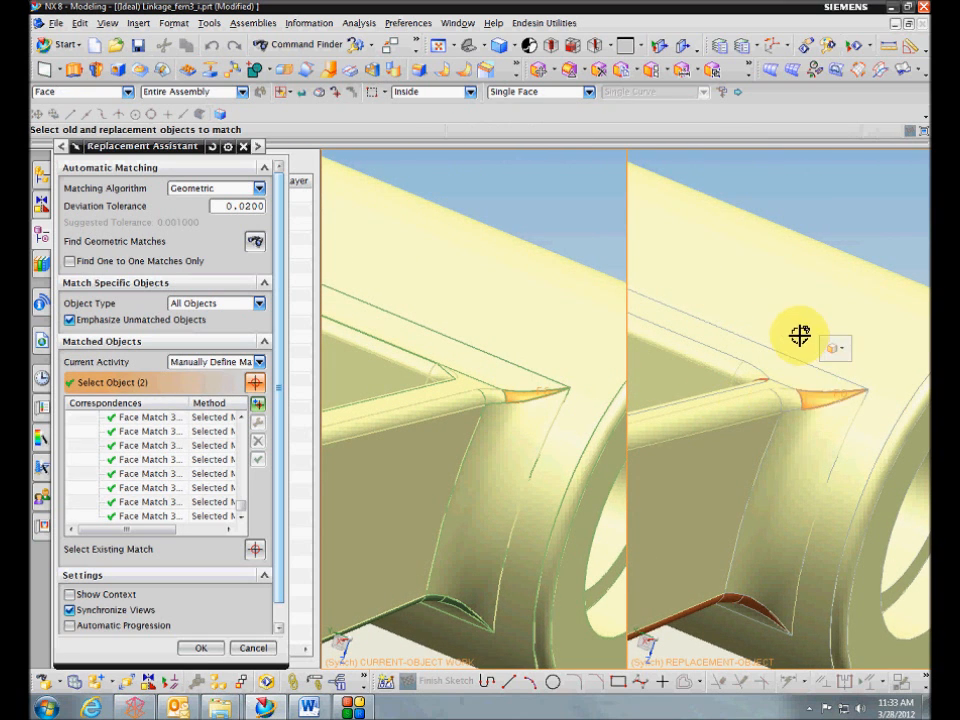
pyautogui.middleClick(799, 335)
# - Manually match the remaining unmatched long edge fillet of the arm with its counterpart on the replacement body
pyautogui.scroll(-2, 800, 403)
pyautogui.moveTo(800, 403); pyautogui.dragTo(791, 461, button='middle')
pyautogui.scroll(3, 791, 461)
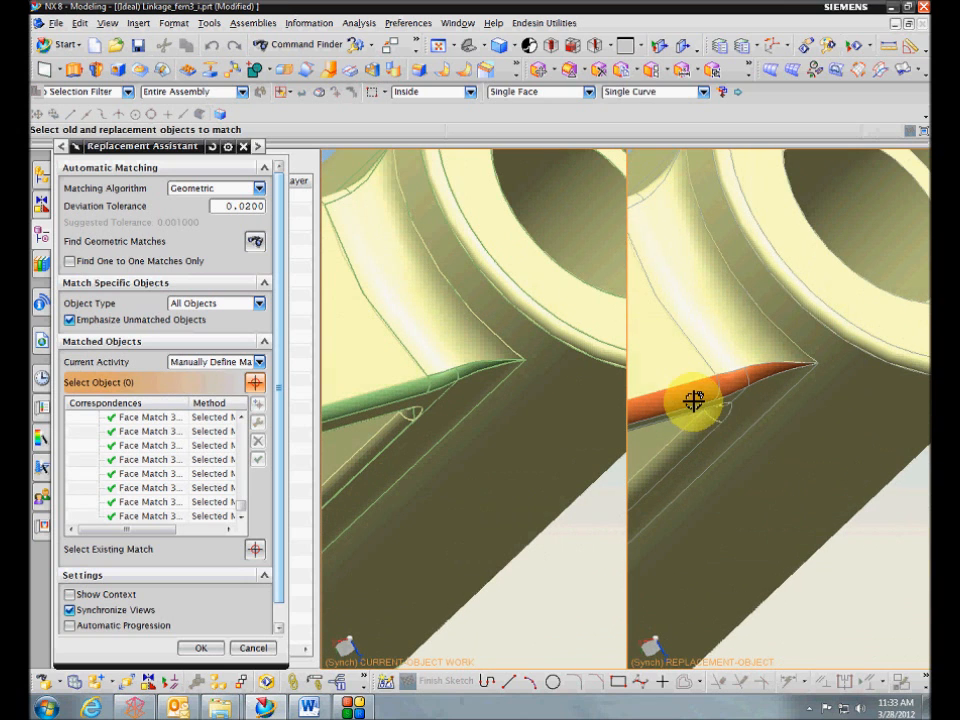
pyautogui.click(694, 401)
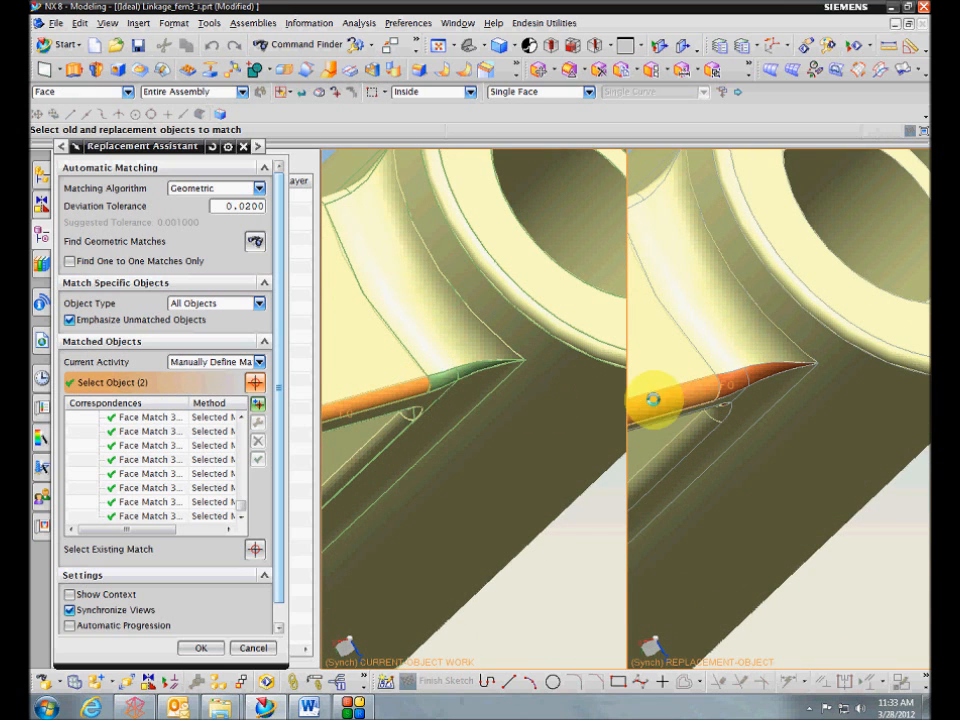
# - Manually match the last fillet's short corner and tapered tip blends near the boss, and accept the Replacement Assistant's matches
pyautogui.click(722, 381)
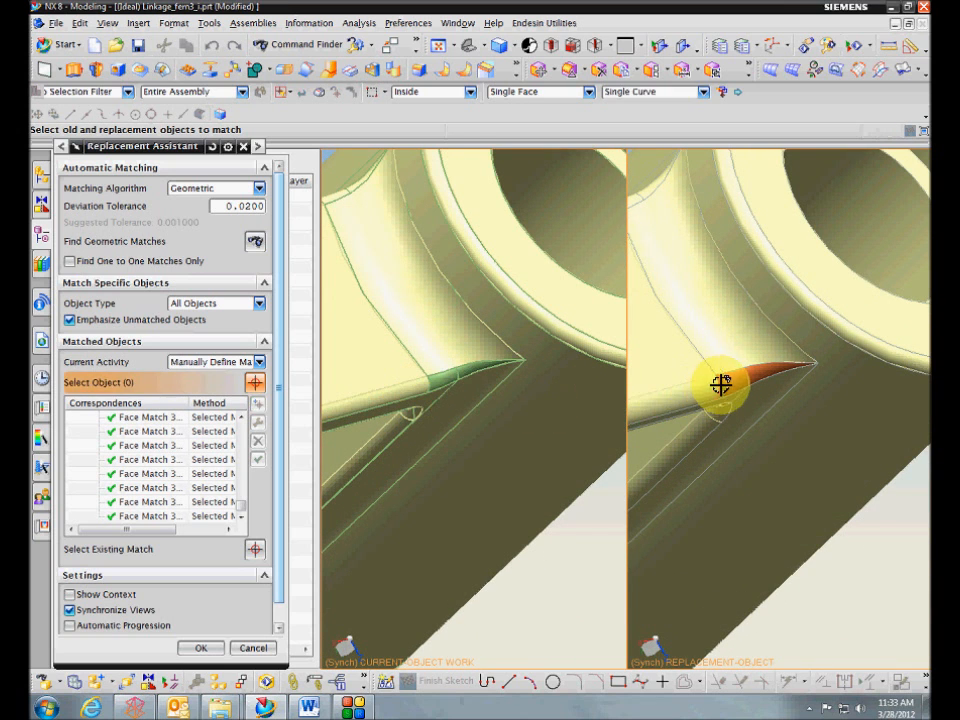
pyautogui.click(551, 405)
pyautogui.click(758, 371)
pyautogui.click(480, 371)
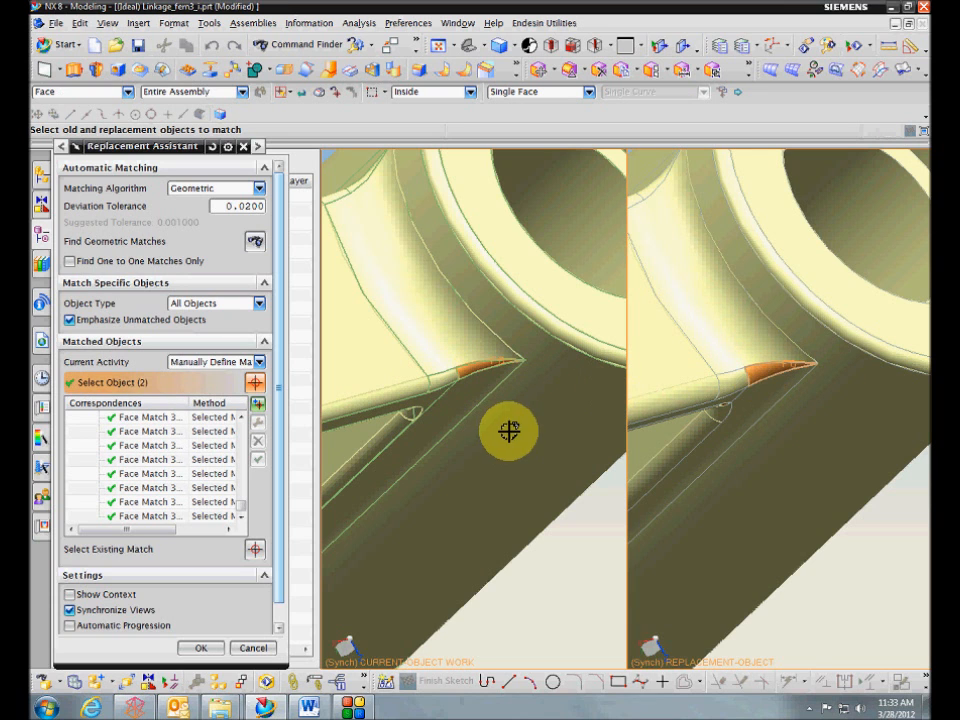
pyautogui.middleClick(510, 431)
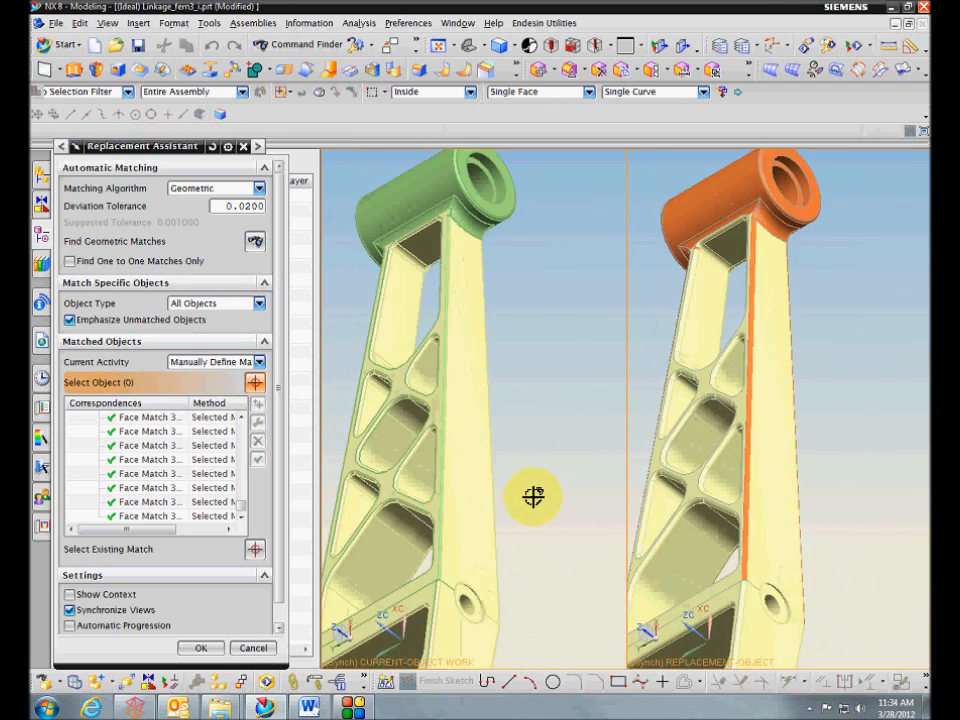
pyautogui.click(198, 647)
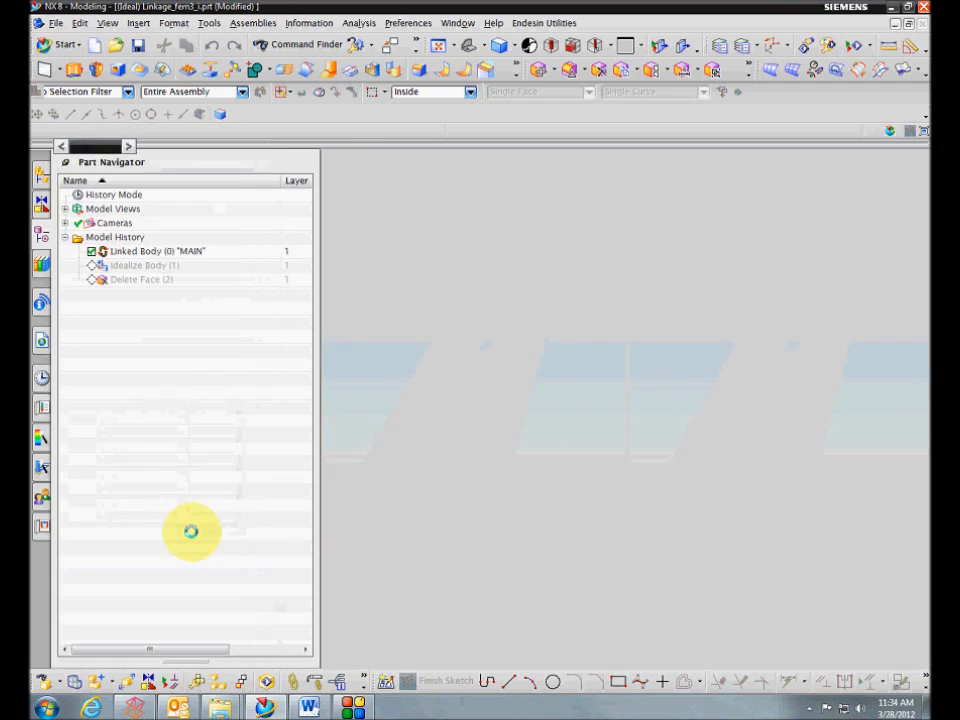
# - Apply the linked body replacement and hide the imported model1 component in the assembly
pyautogui.click(190, 573)
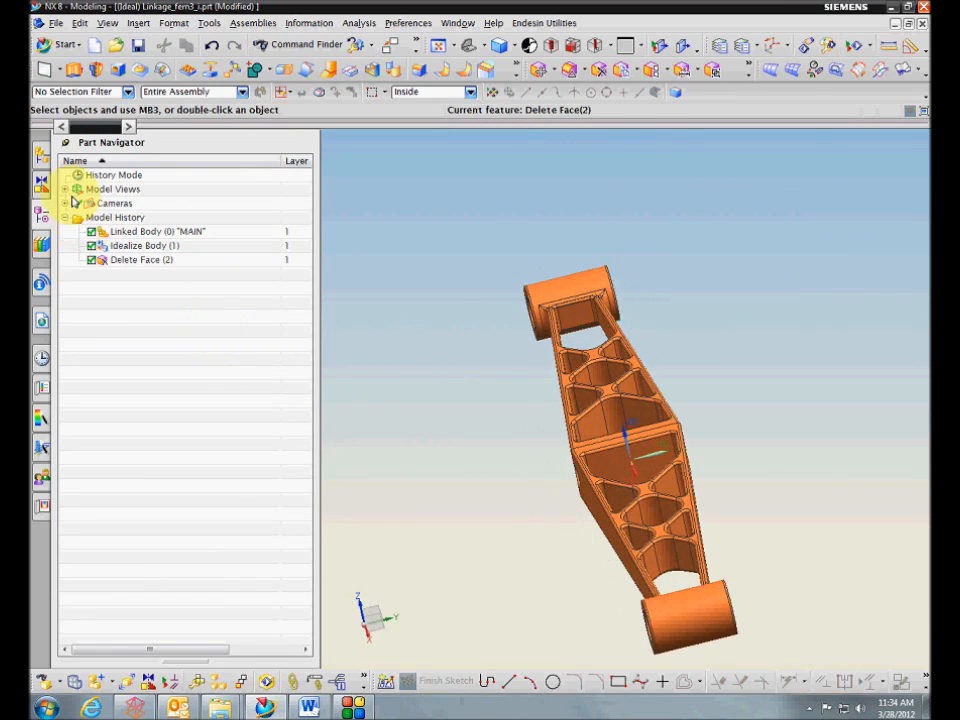
pyautogui.click(41, 155)
pyautogui.click(90, 204)
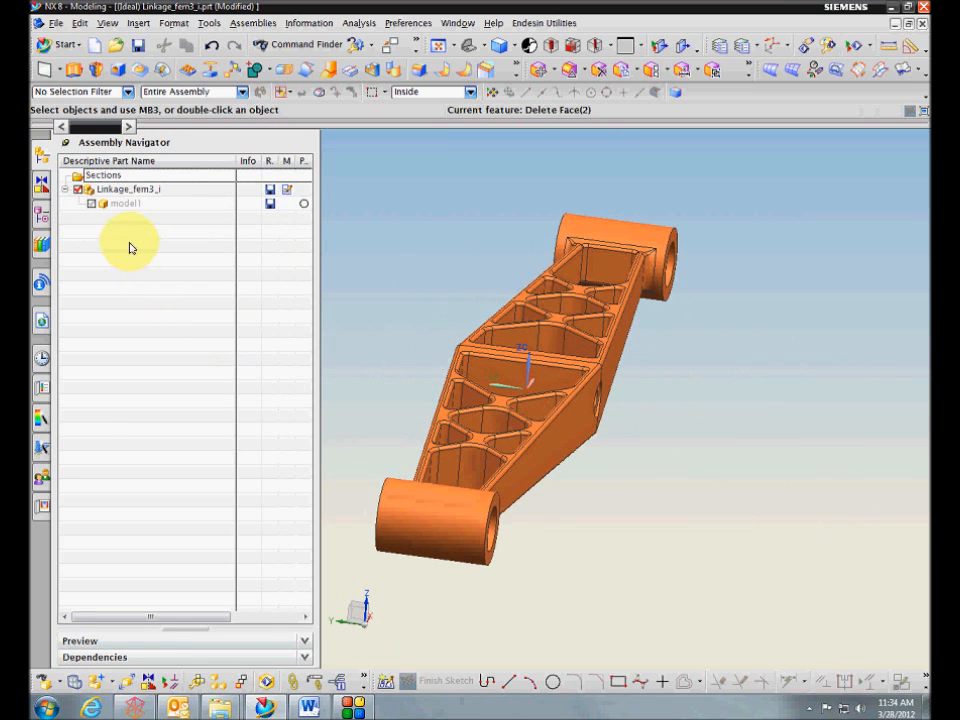
pyautogui.click(41, 155)
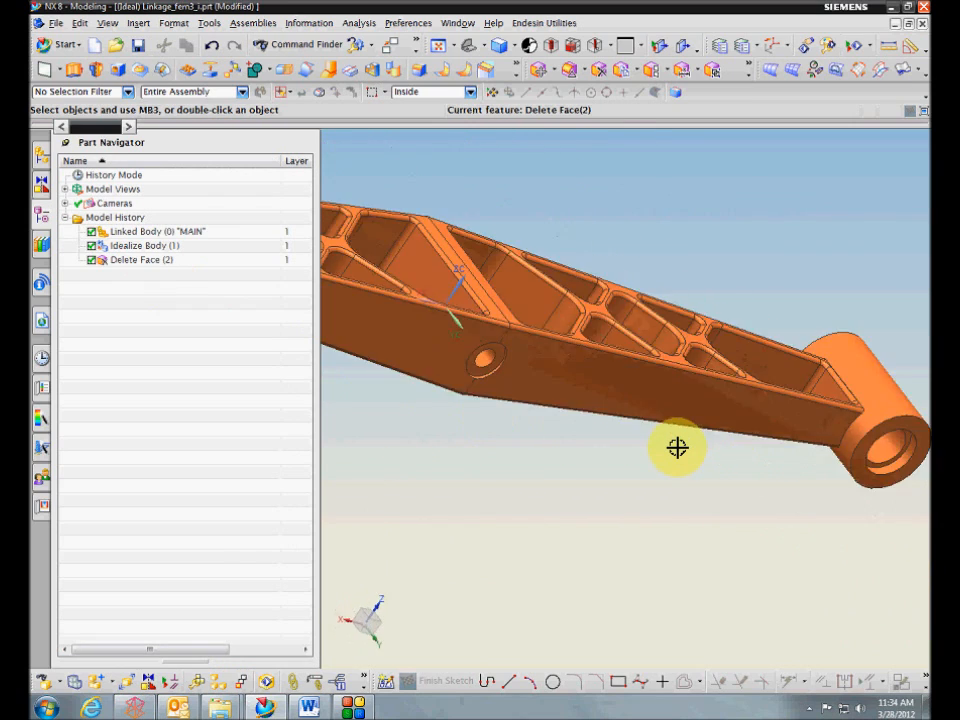
# - Edit the Idealize Body feature to automatically remove blends with a radius up to 0.05
pyautogui.doubleClick(145, 245)
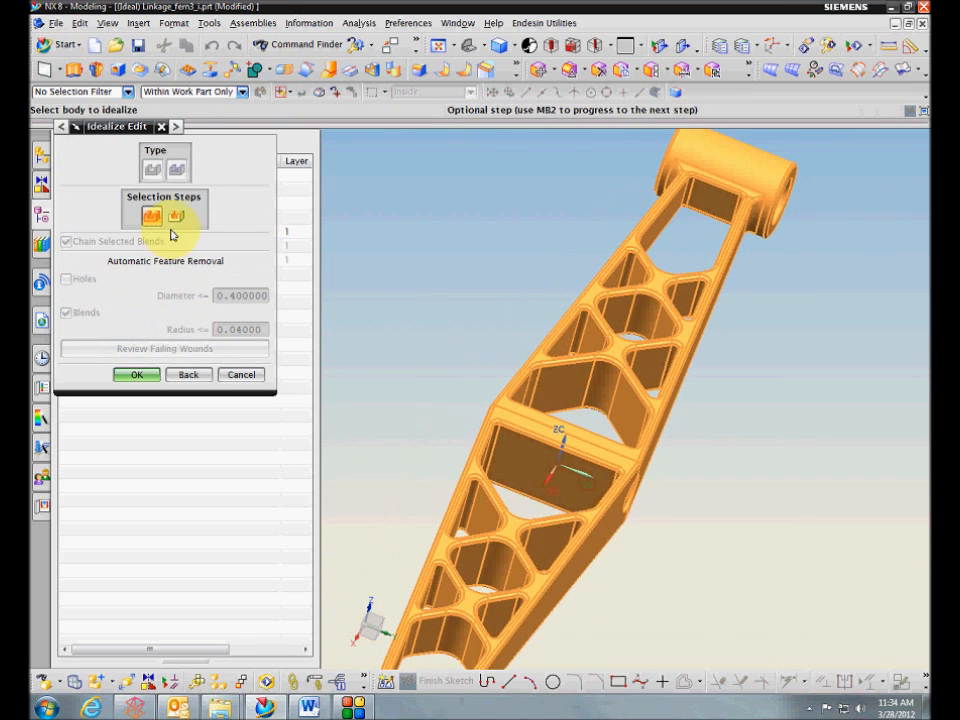
pyautogui.click(176, 216)
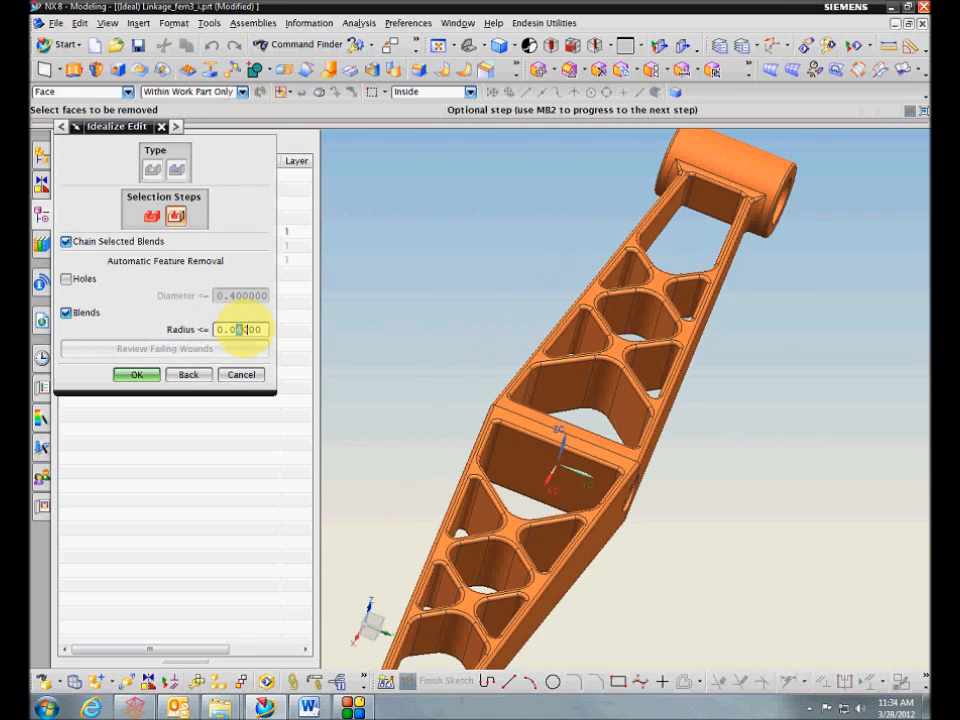
pyautogui.write('50')
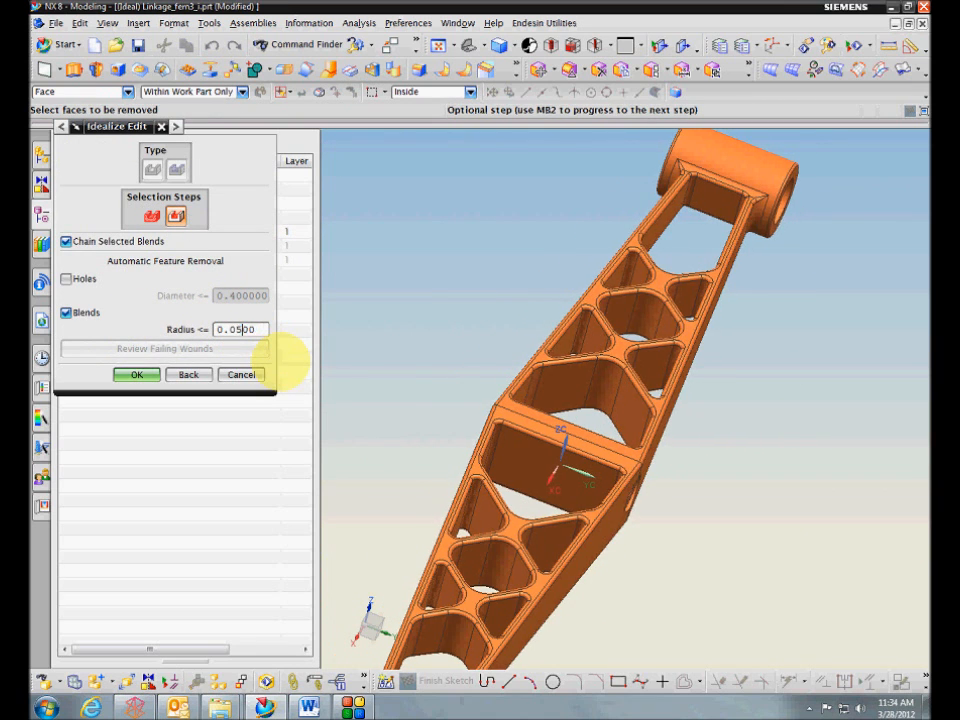
pyautogui.click(146, 377)
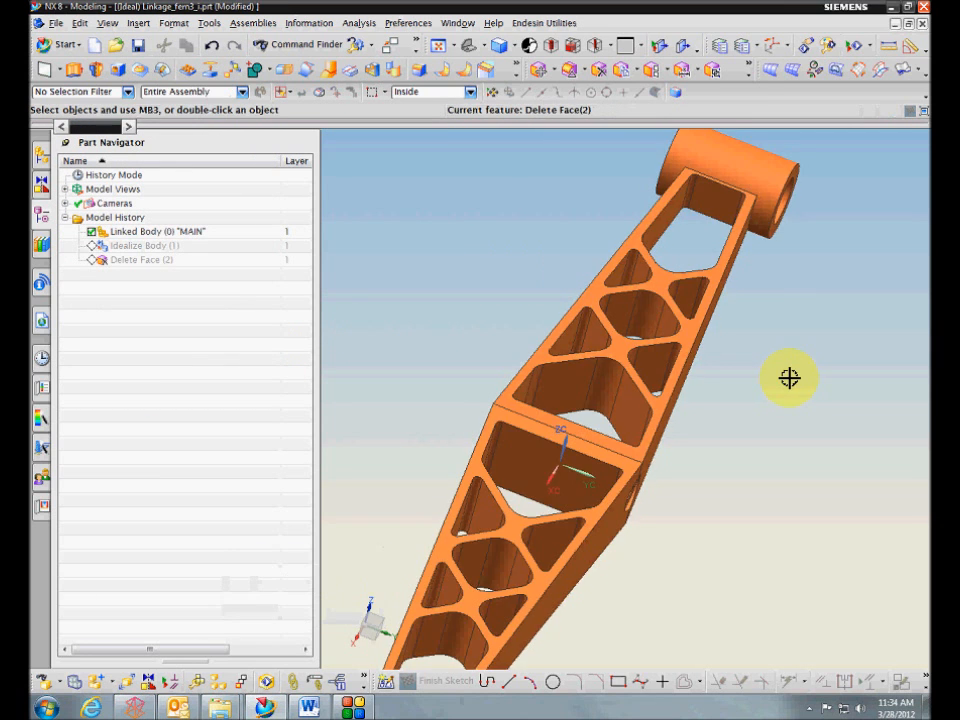
pyautogui.moveTo(789, 378); pyautogui.dragTo(692, 289, button='middle')
pyautogui.moveTo(657, 218); pyautogui.dragTo(769, 484, button='middle')
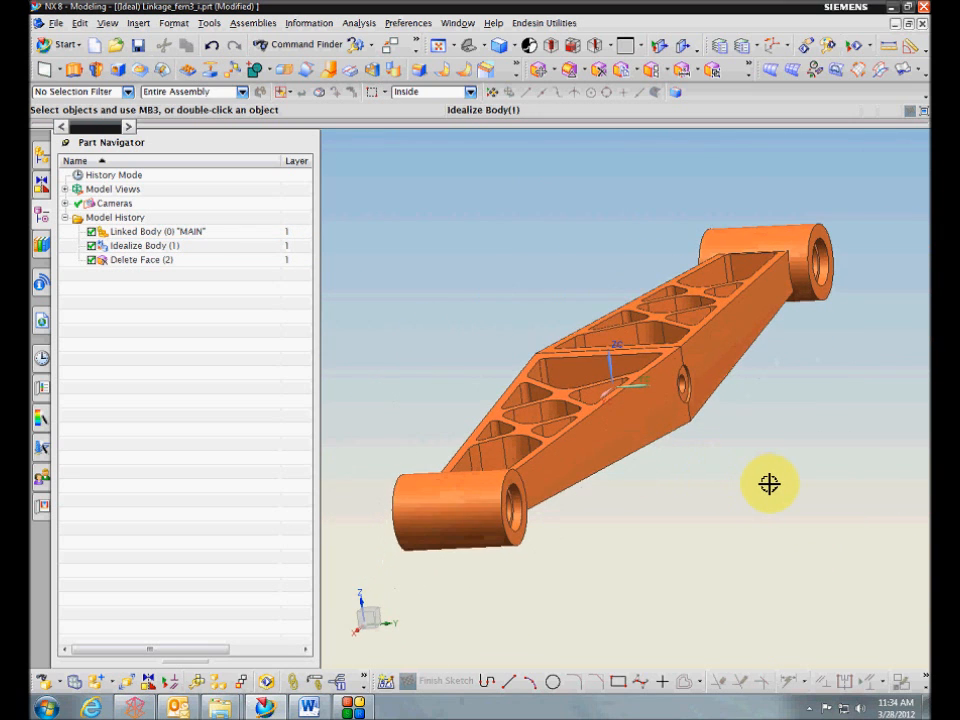